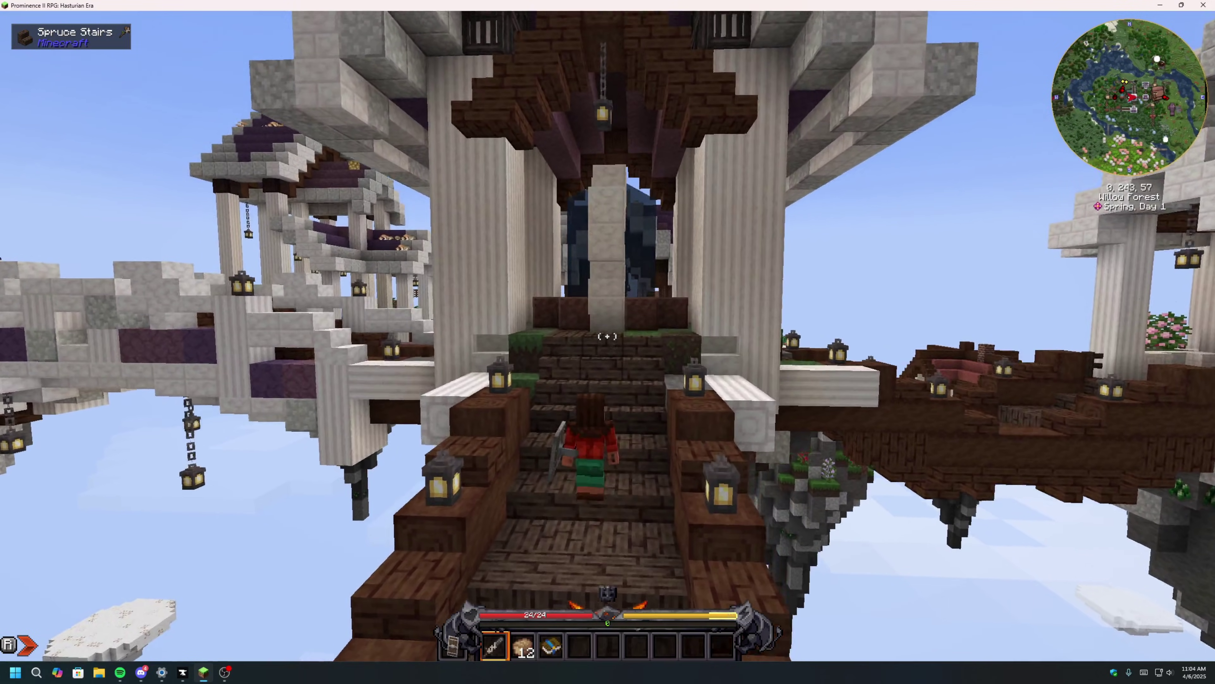
Walk up past the pillared building and across the bridge between the floating islands.
key(w)
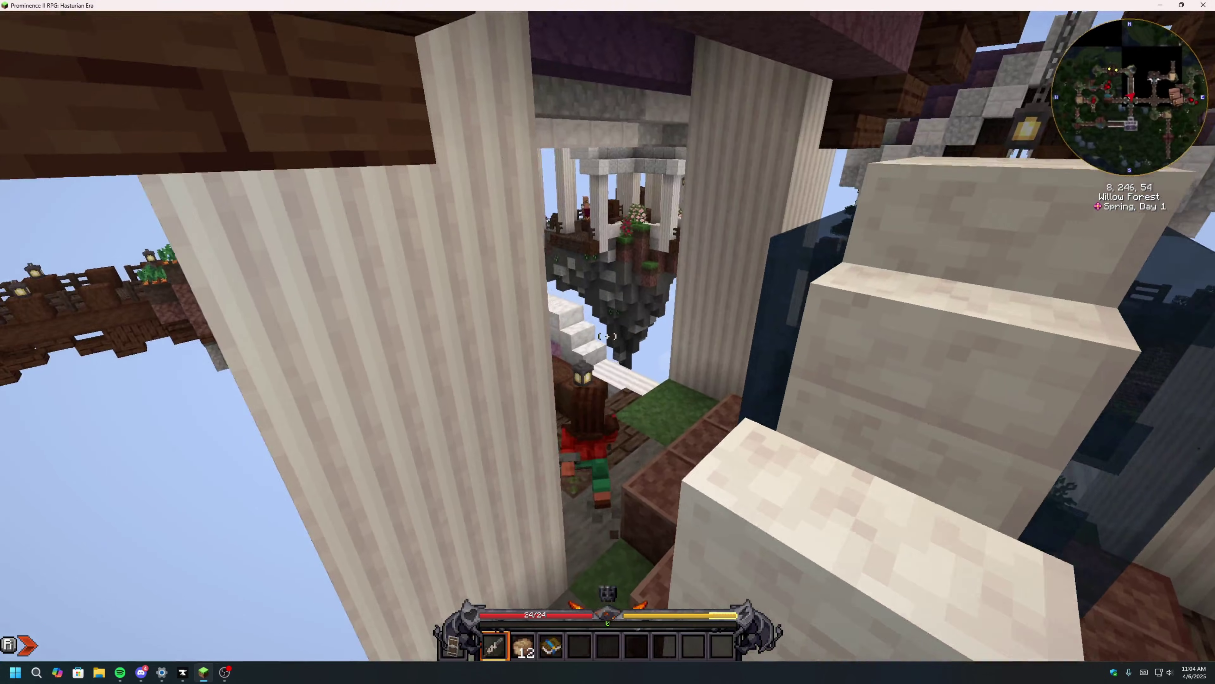
key(w)
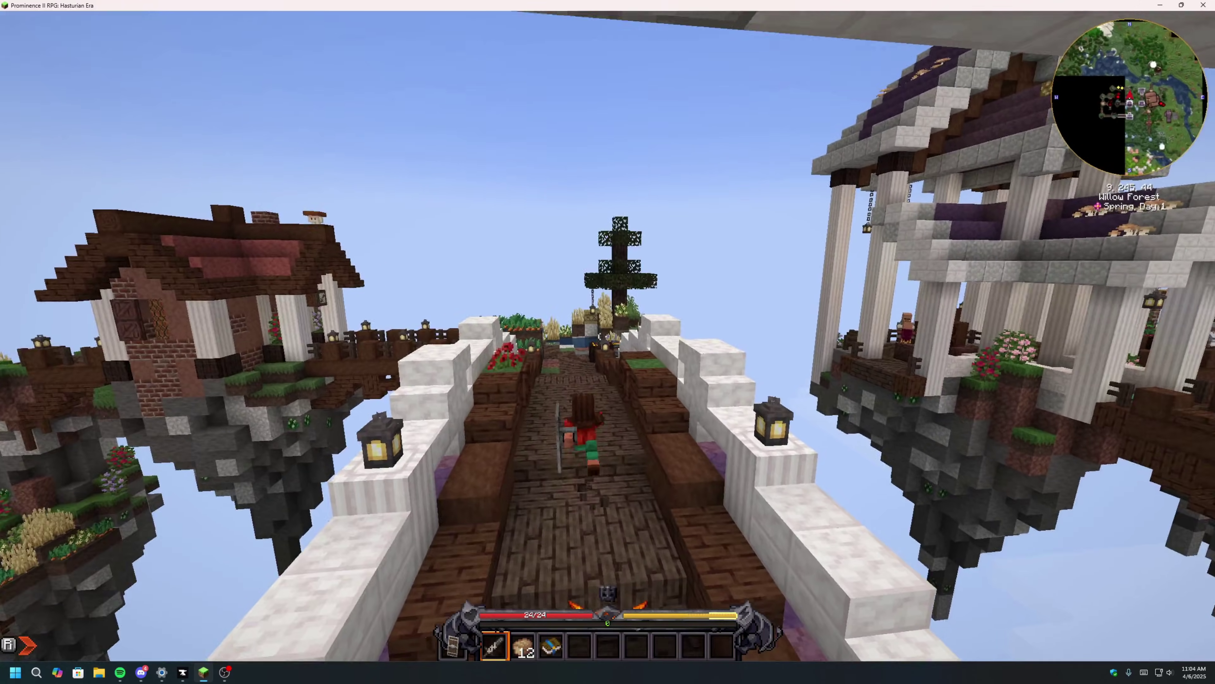
key(w)
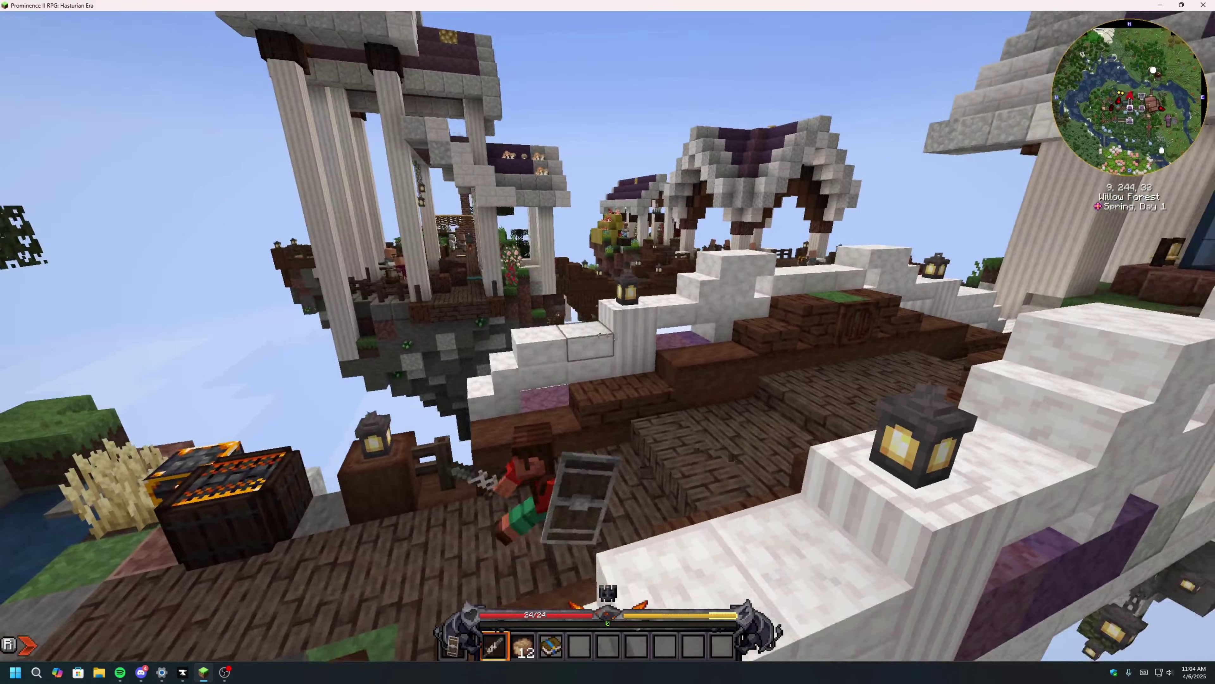
key(w)
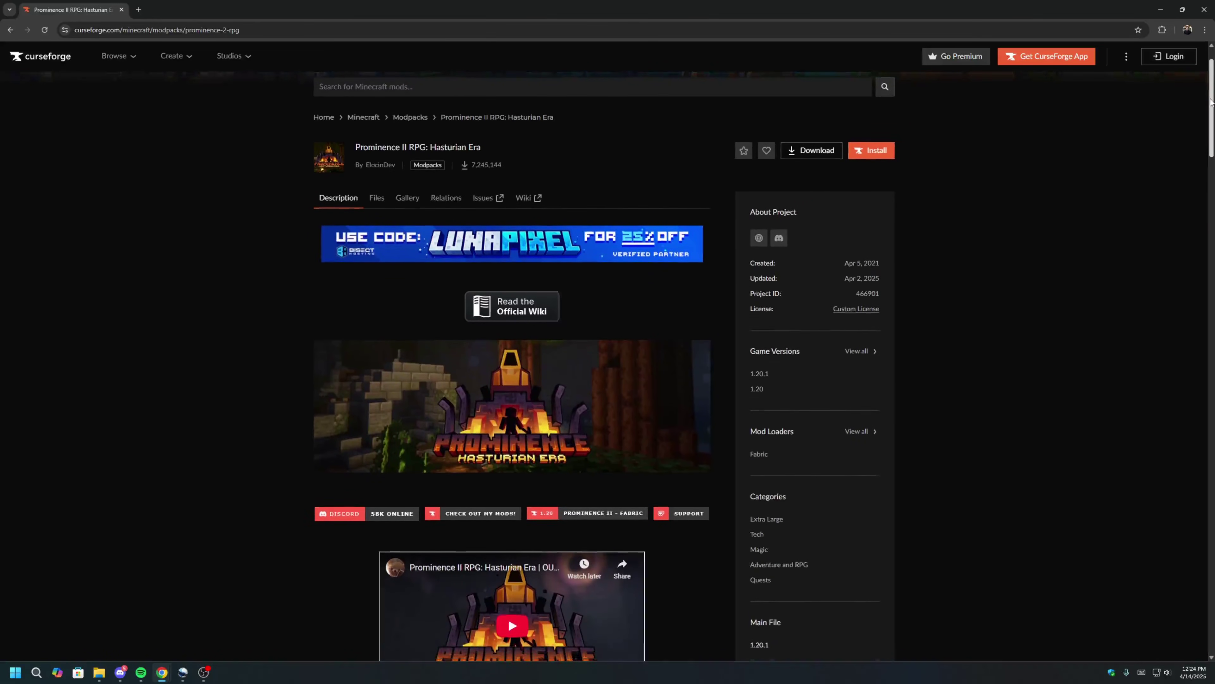
drag(1210, 100, 1201, 223)
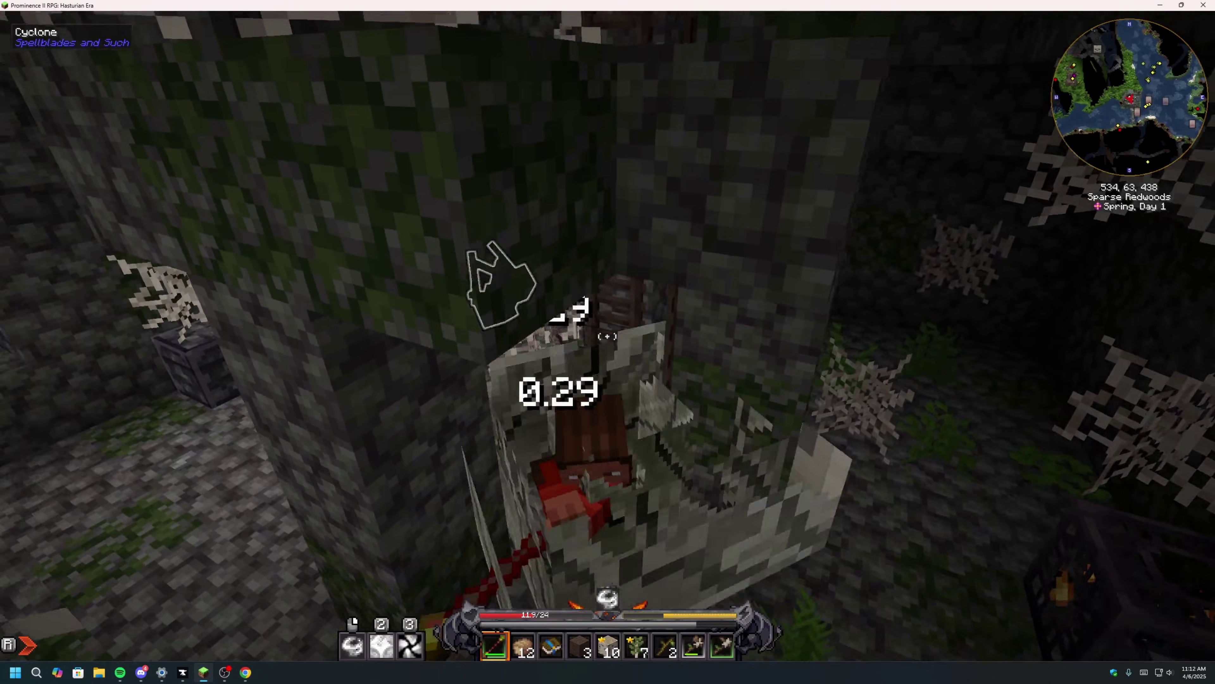
Attack the spider in the mossy ruin, then loot the Rapid Crossbow and string from the chest.
click(607, 336)
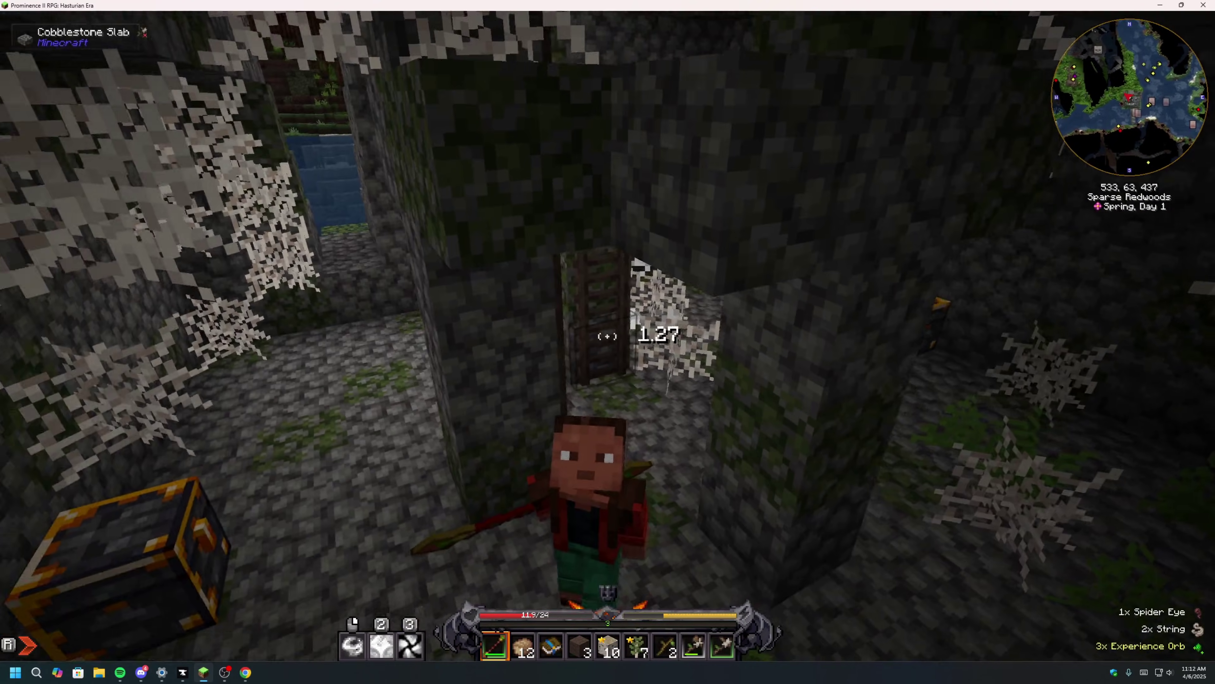
key(e)
key(e)
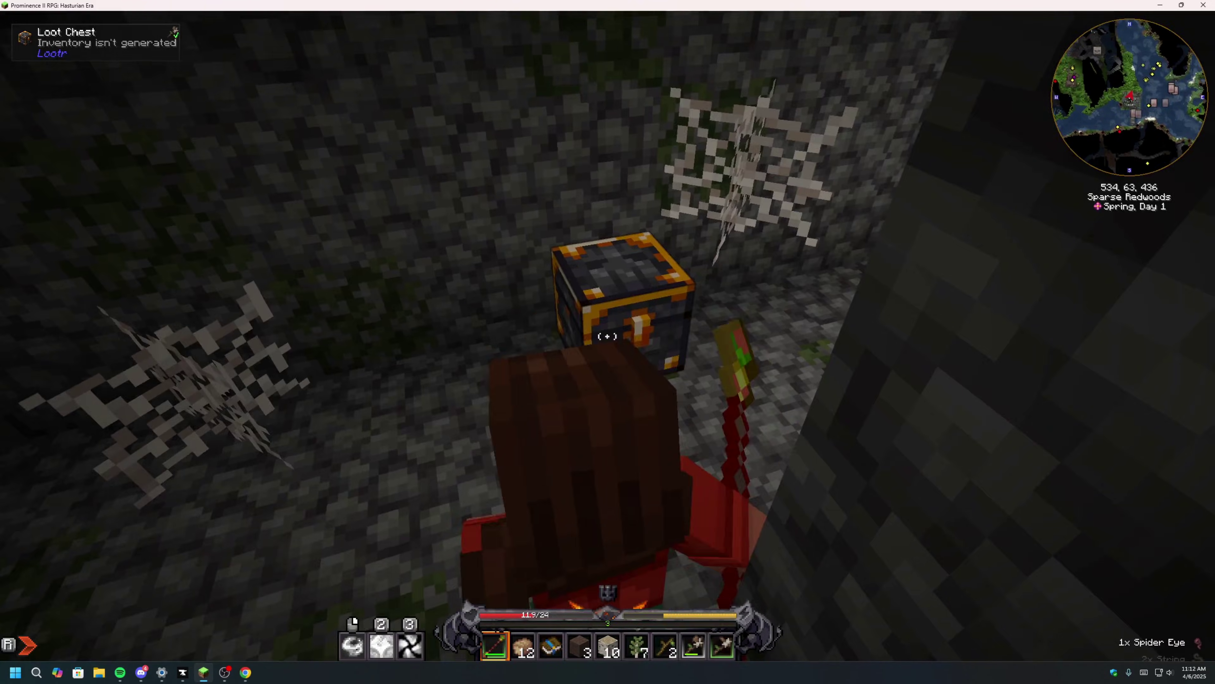
right_click(608, 336)
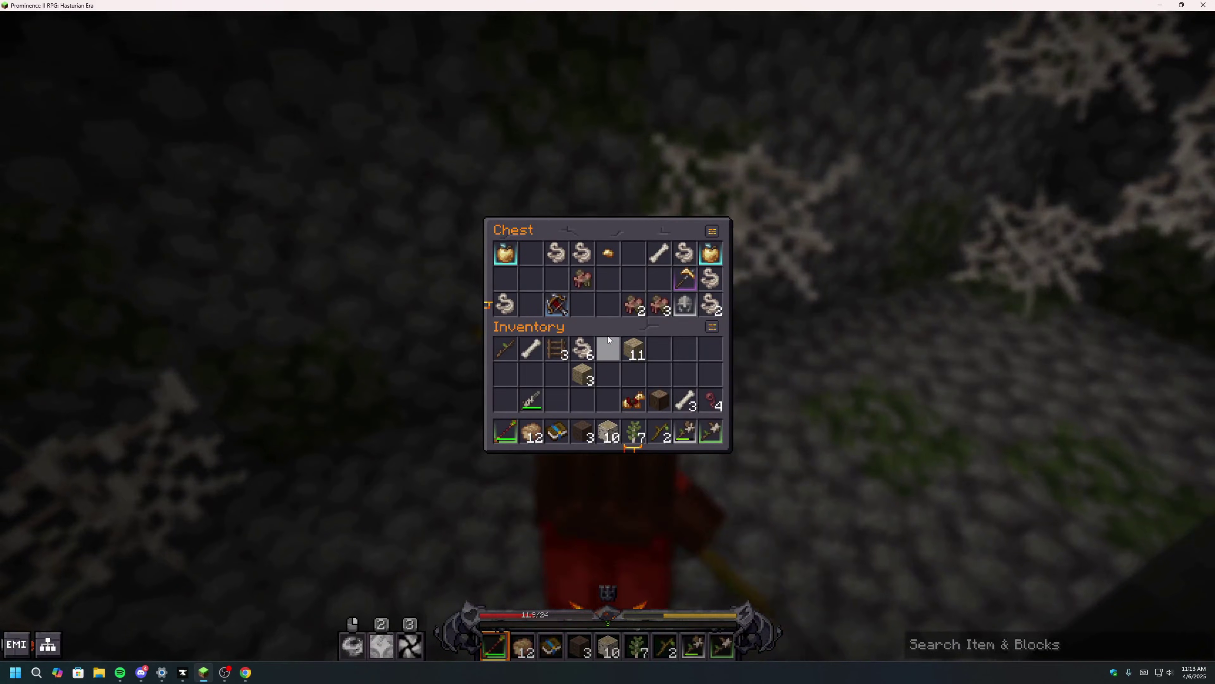
shift+click(552, 309)
shift+click(508, 302)
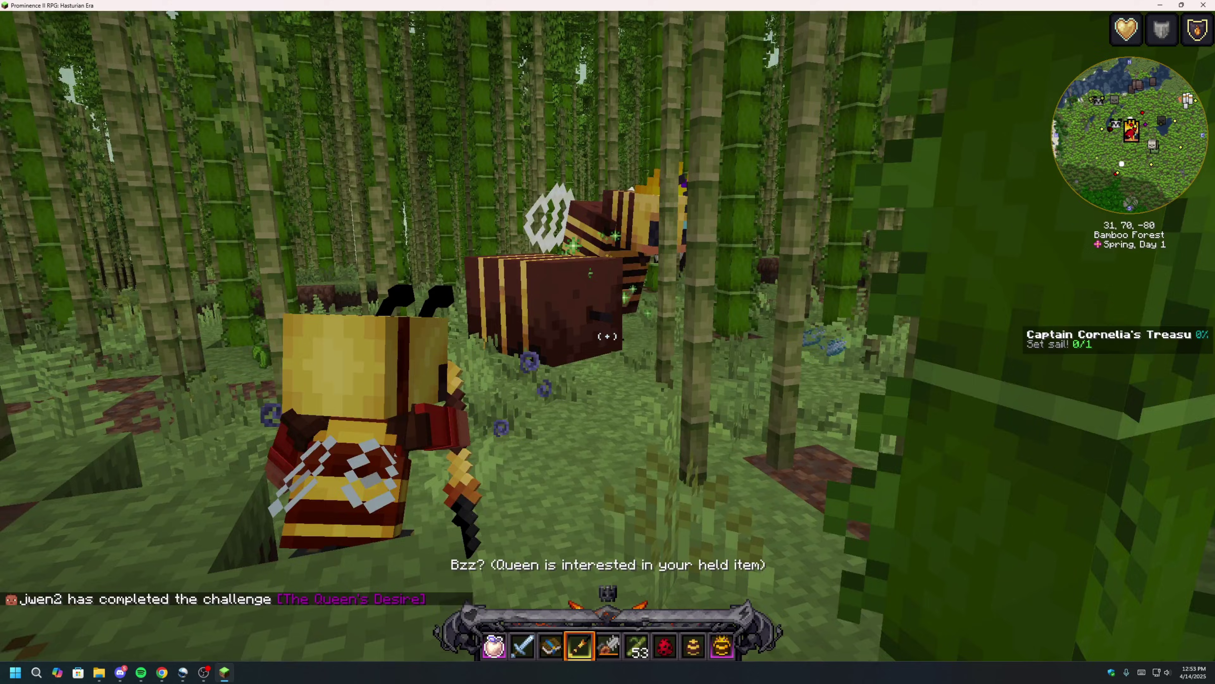
Circle and fight the Bee Queen, then fly up for an overhead view of the forest.
key(w)
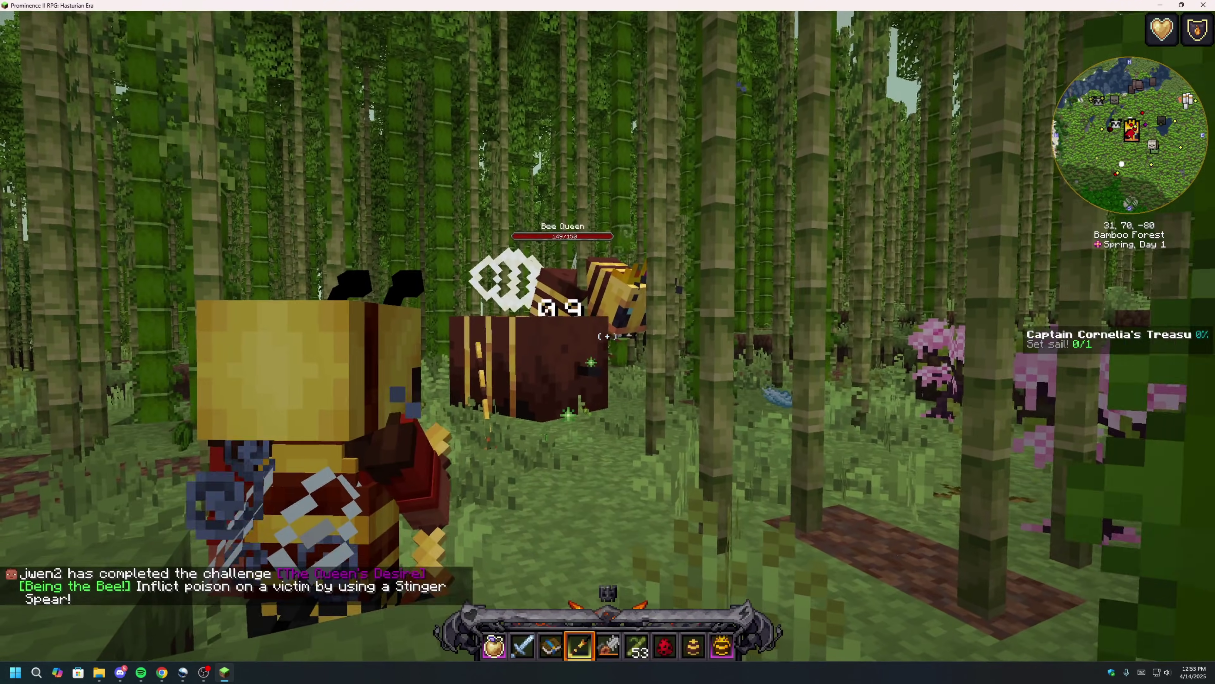
key(w)
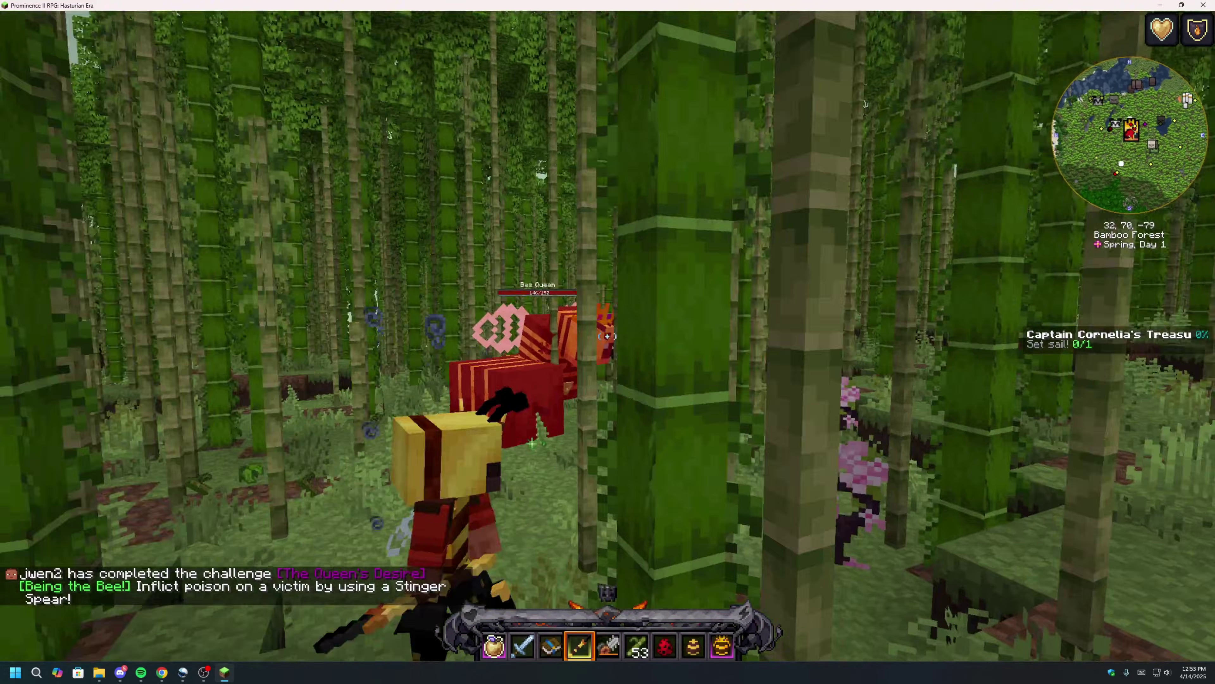
key(w)
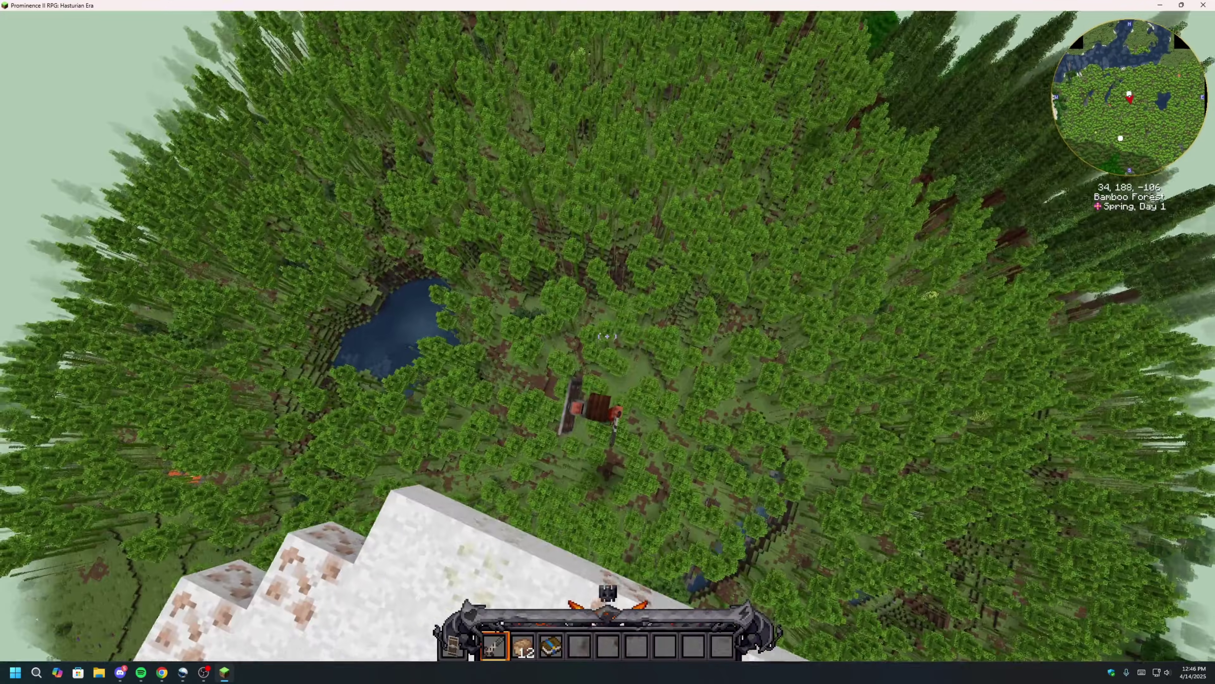
key(w)
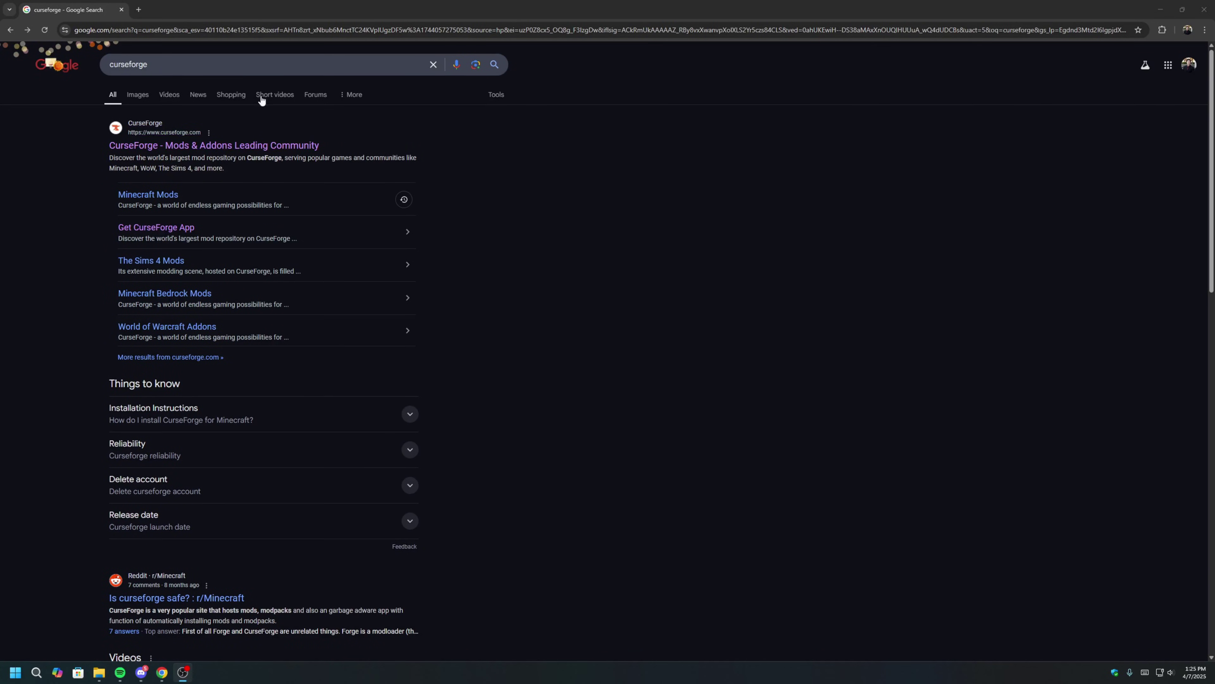
Go from the CurseForge search result to the CurseForge app download page.
click(270, 144)
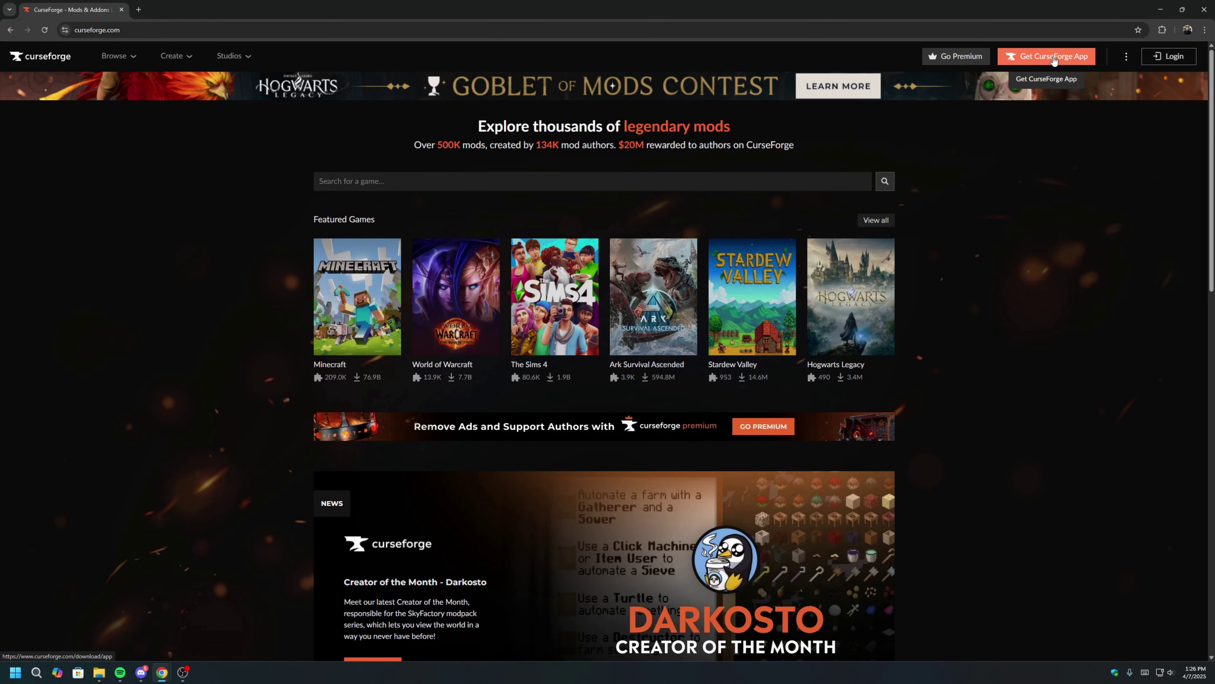
click(1053, 56)
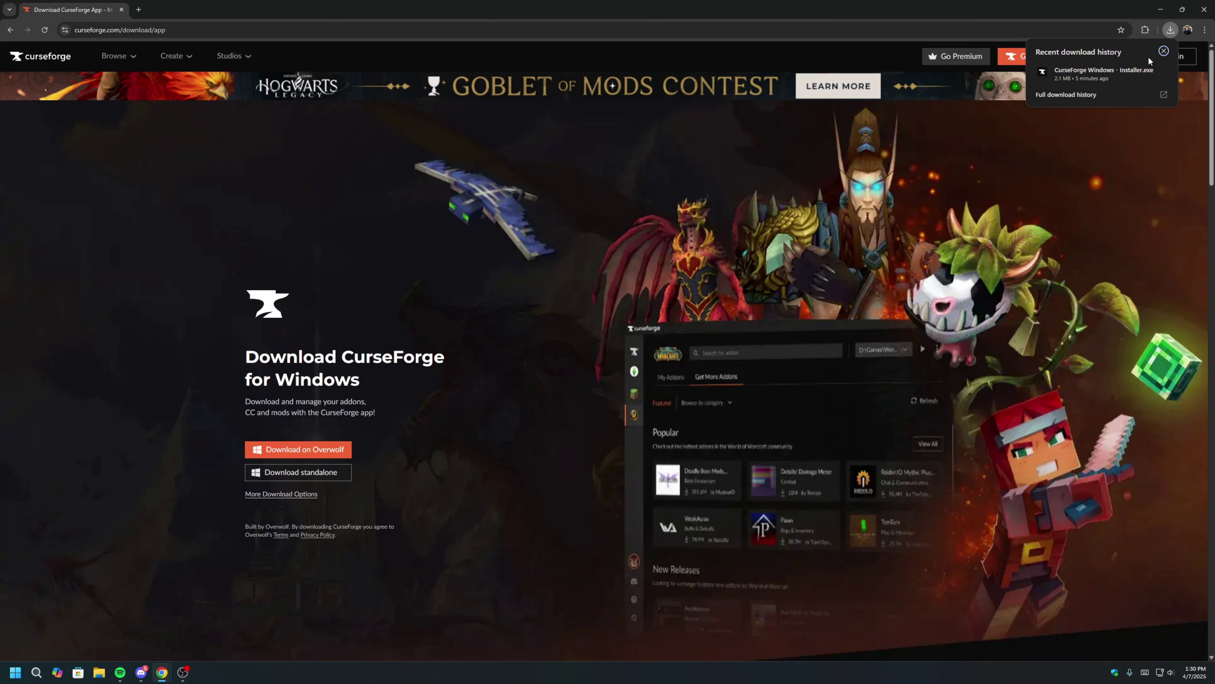
Run the downloaded CurseForge installer and install it in the default folder.
click(1145, 70)
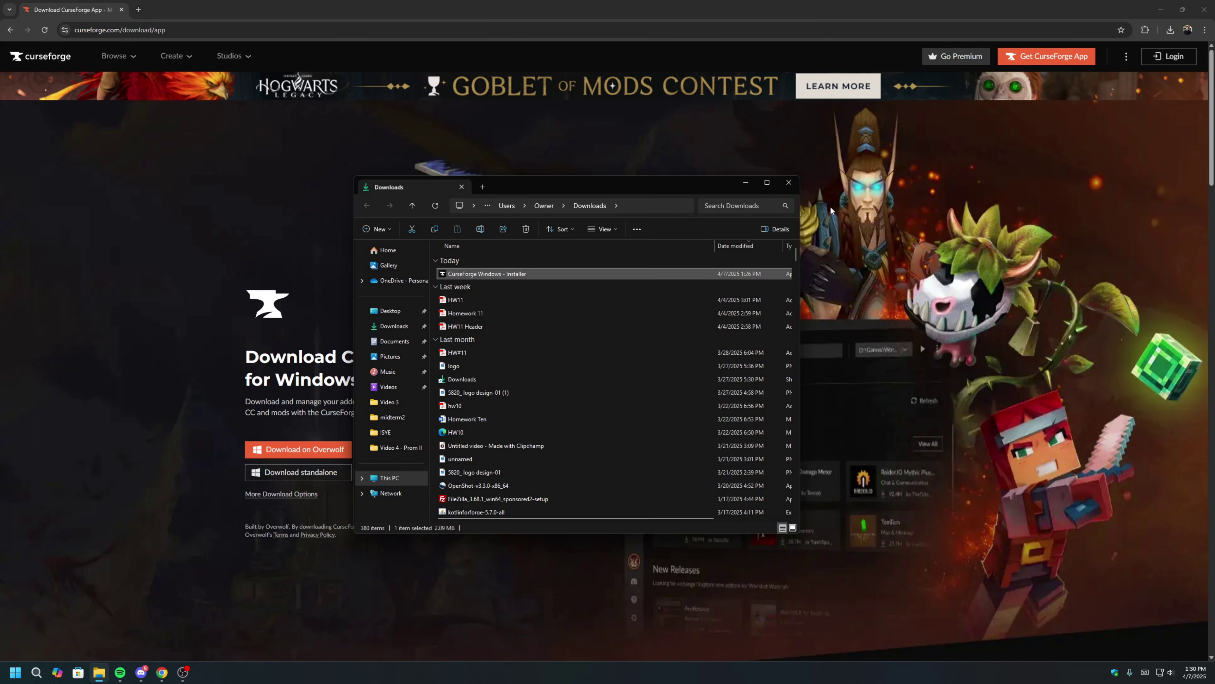
double_click(567, 273)
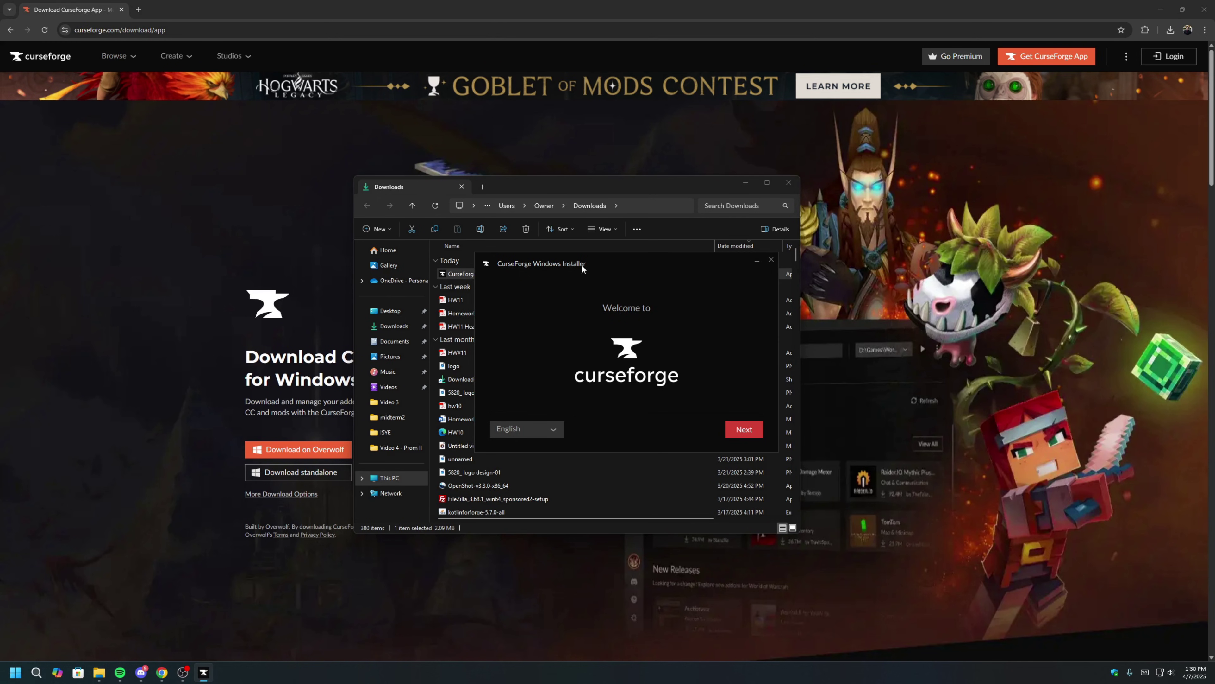
click(750, 430)
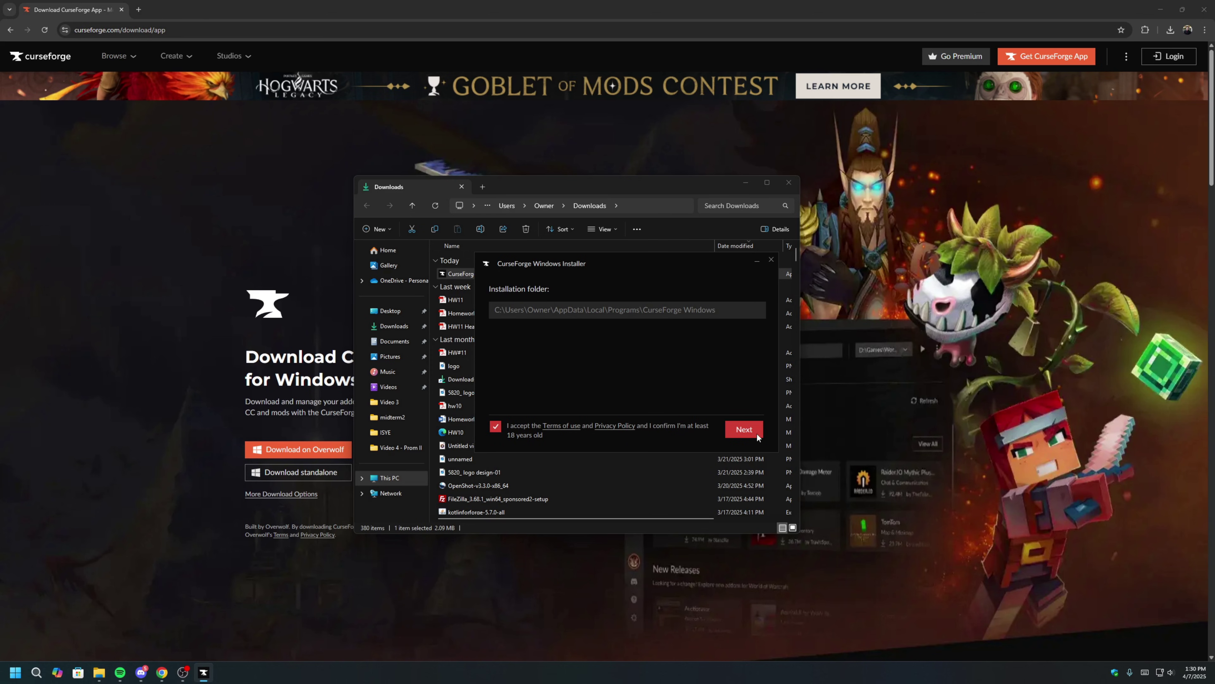
click(753, 433)
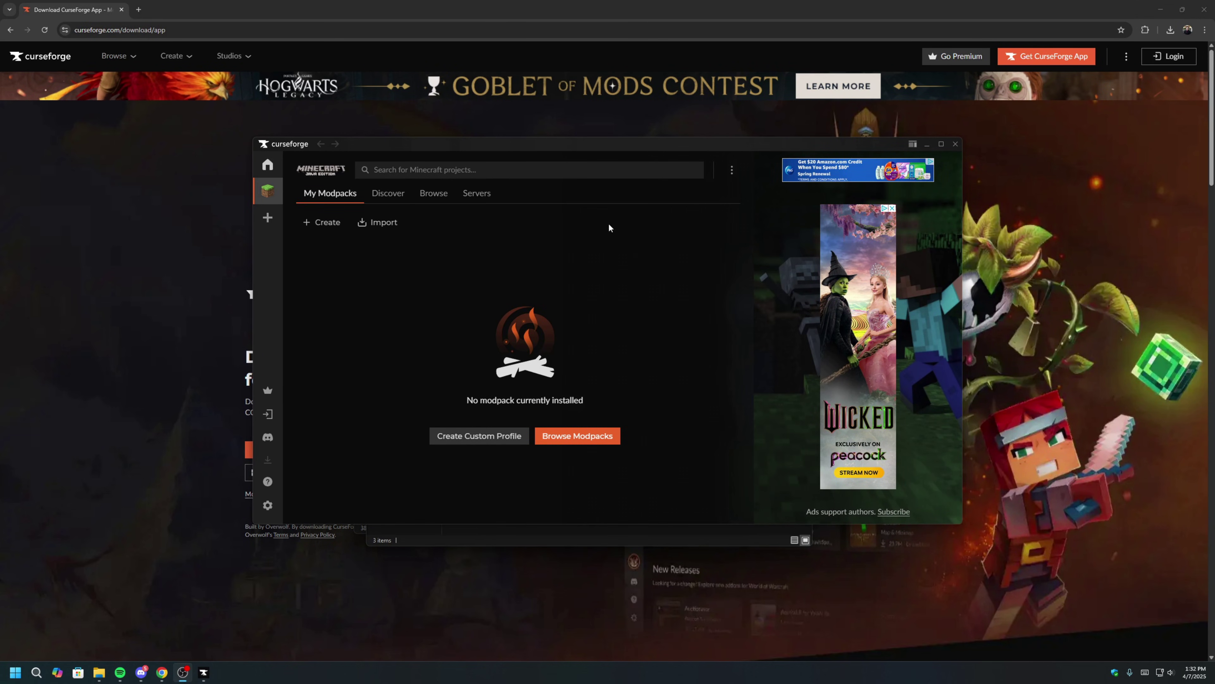
Search Browse for 'Prominence II', install Prominence II RPG: Hasturian Era, and launch it.
click(432, 196)
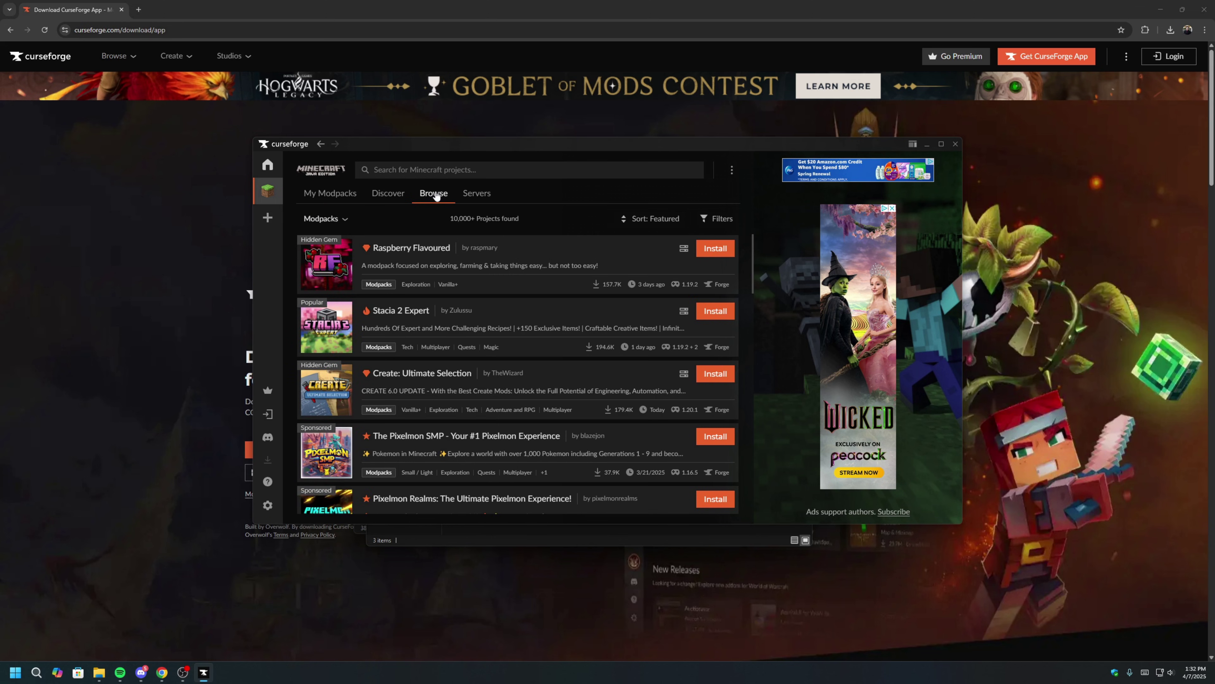
click(446, 173)
text(Promi)
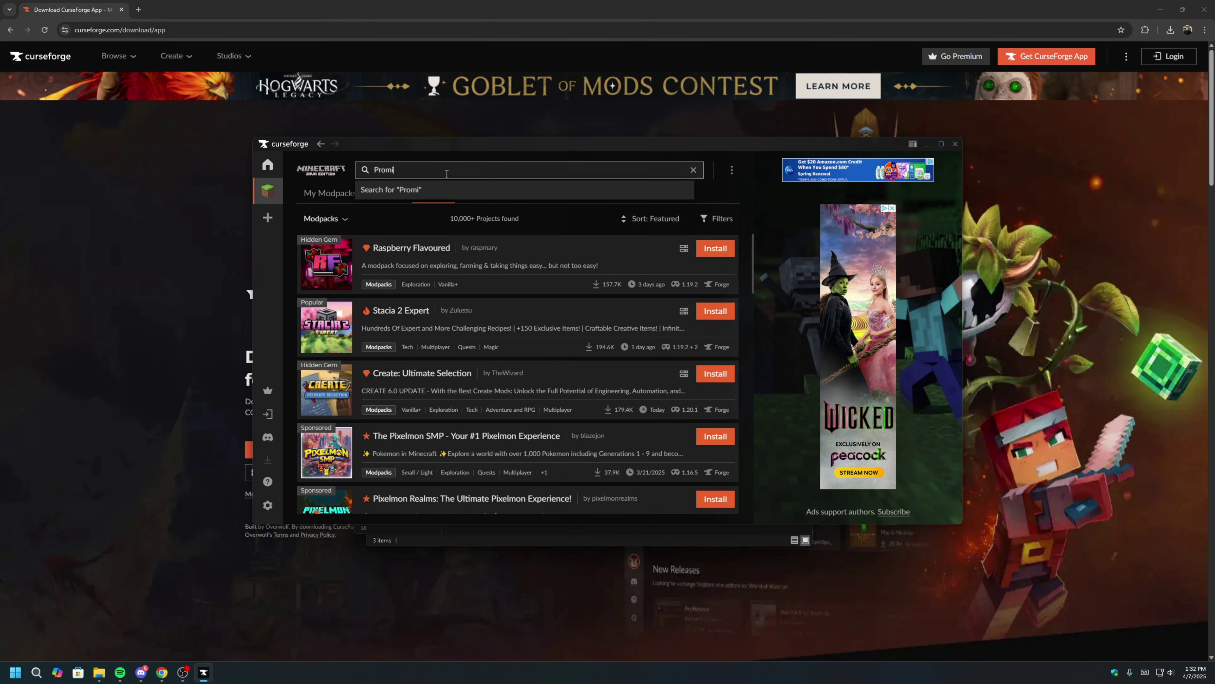
text(nence II)
key(Return)
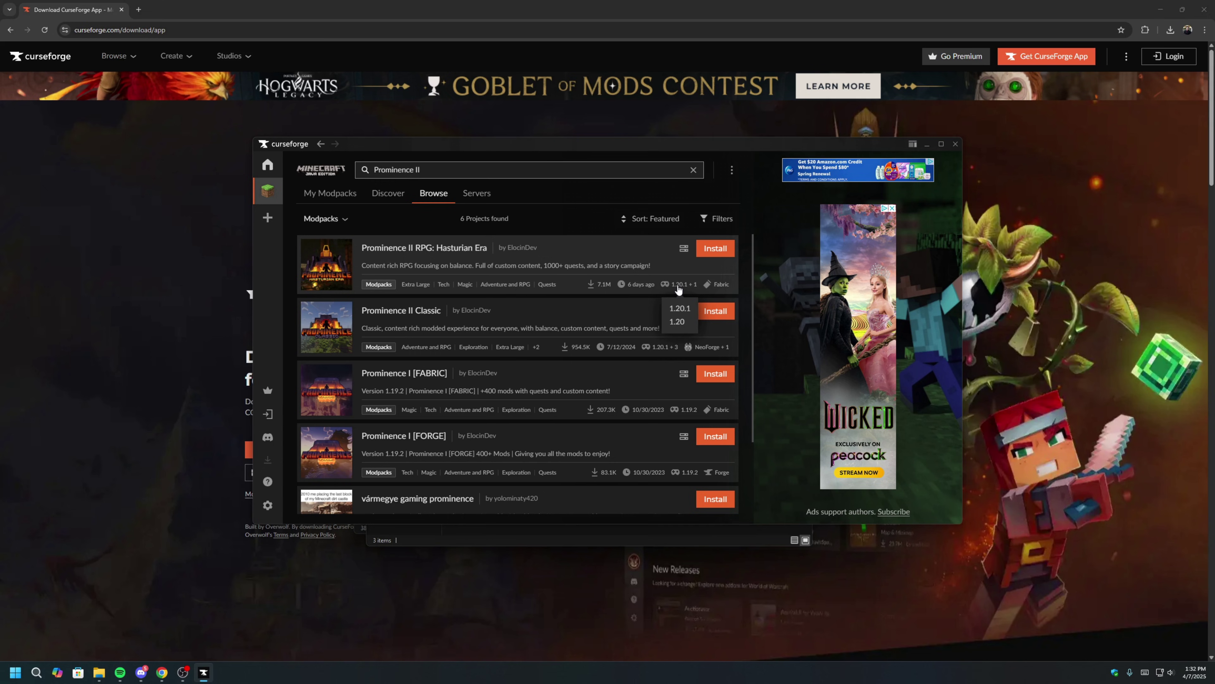
click(716, 248)
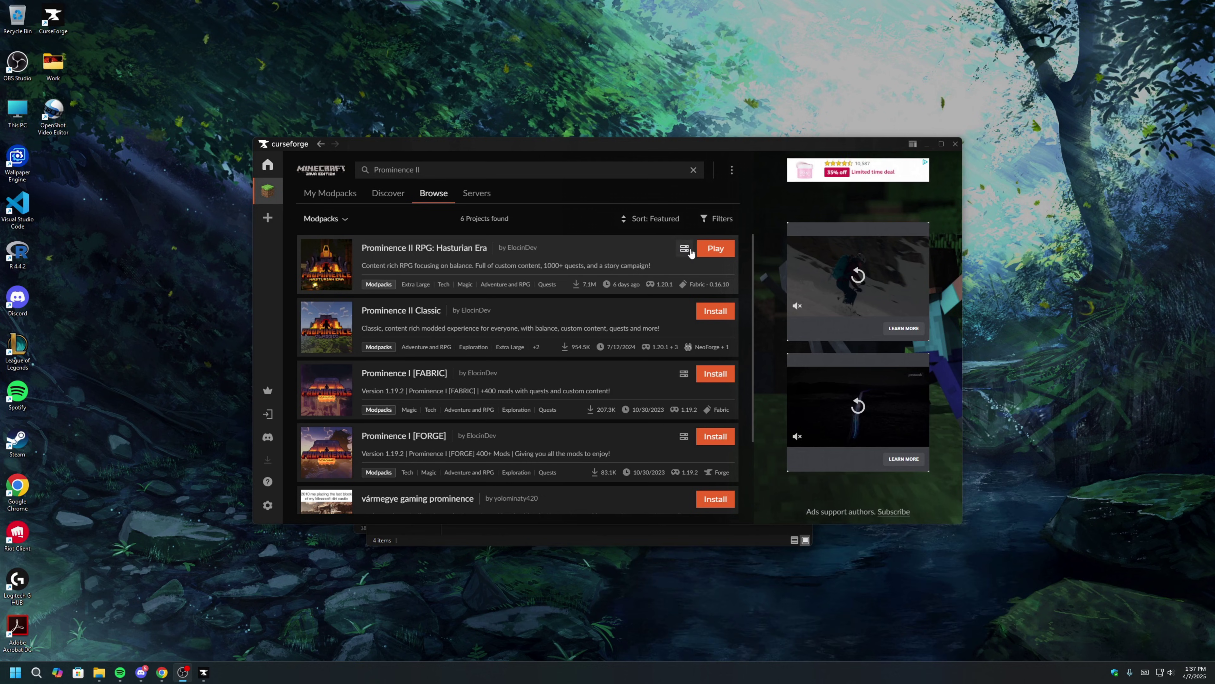
click(716, 248)
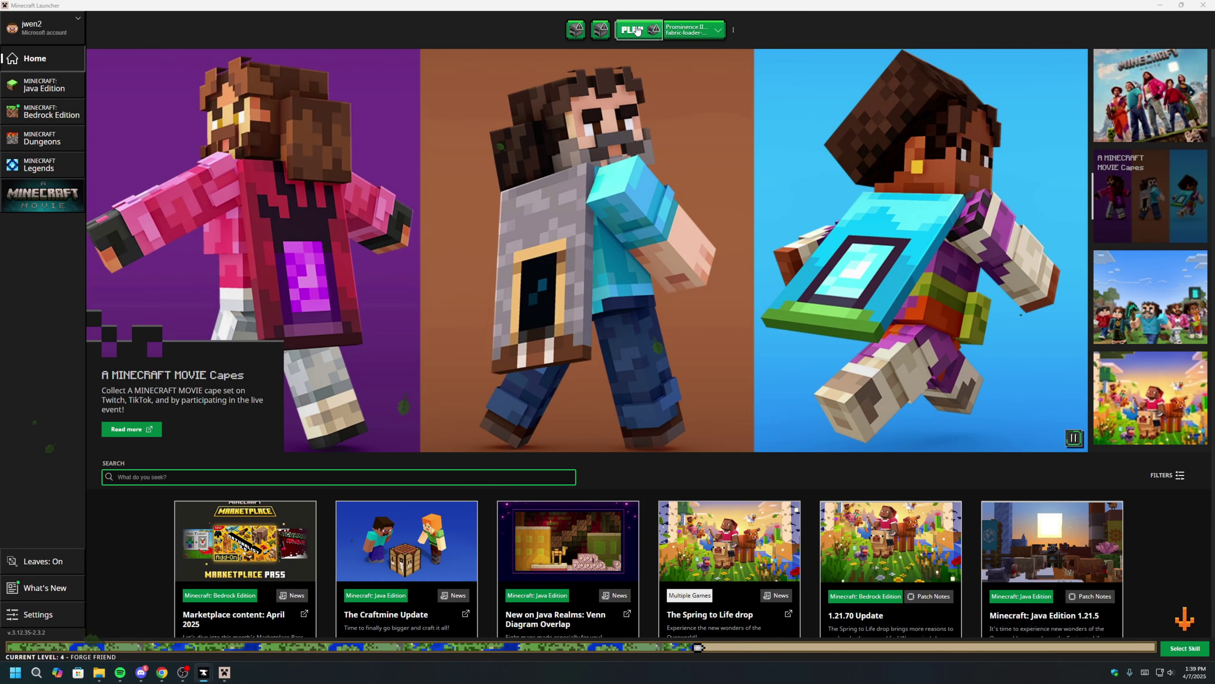
Play the Prominence II profile and move the game log window beside CurseForge.
click(638, 30)
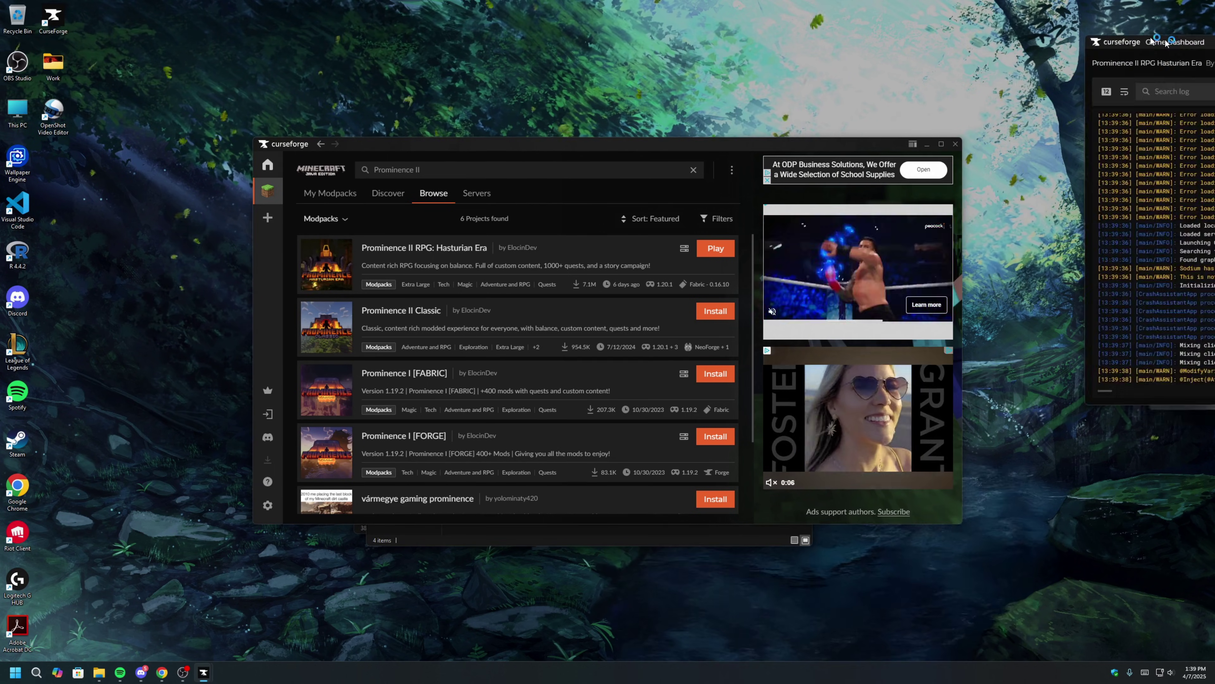
drag(1166, 43, 841, 151)
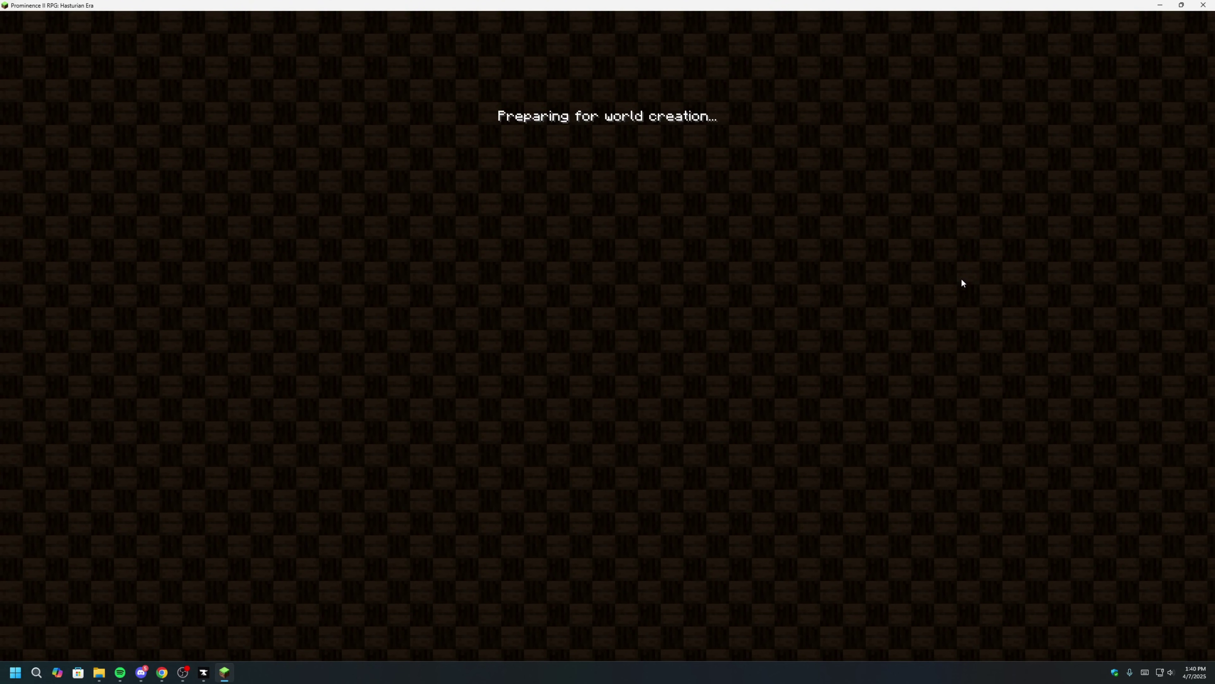
Create a new world named 'Prom II world'.
key(BackSpace)
key(BackSpace)
key(BackSpace)
key(BackSpace)
key(BackSpace)
key(BackSpace)
key(BackSpace)
key(BackSpace)
key(BackSpace)
text(Prom II world)
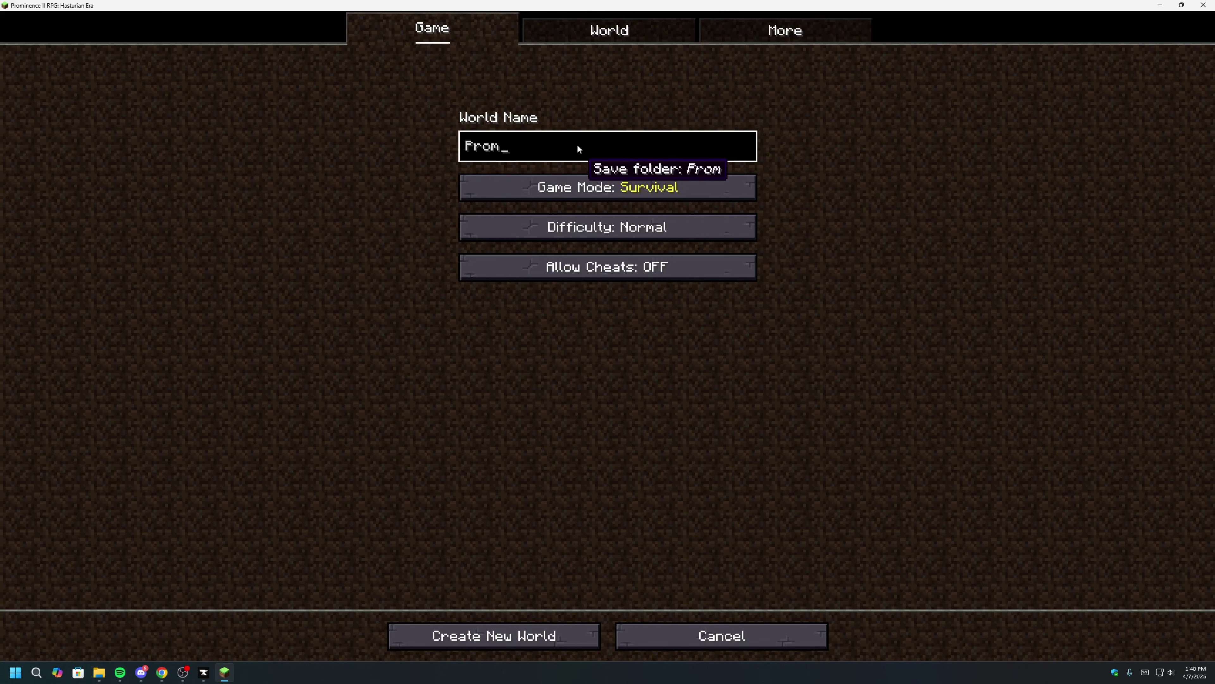
click(561, 635)
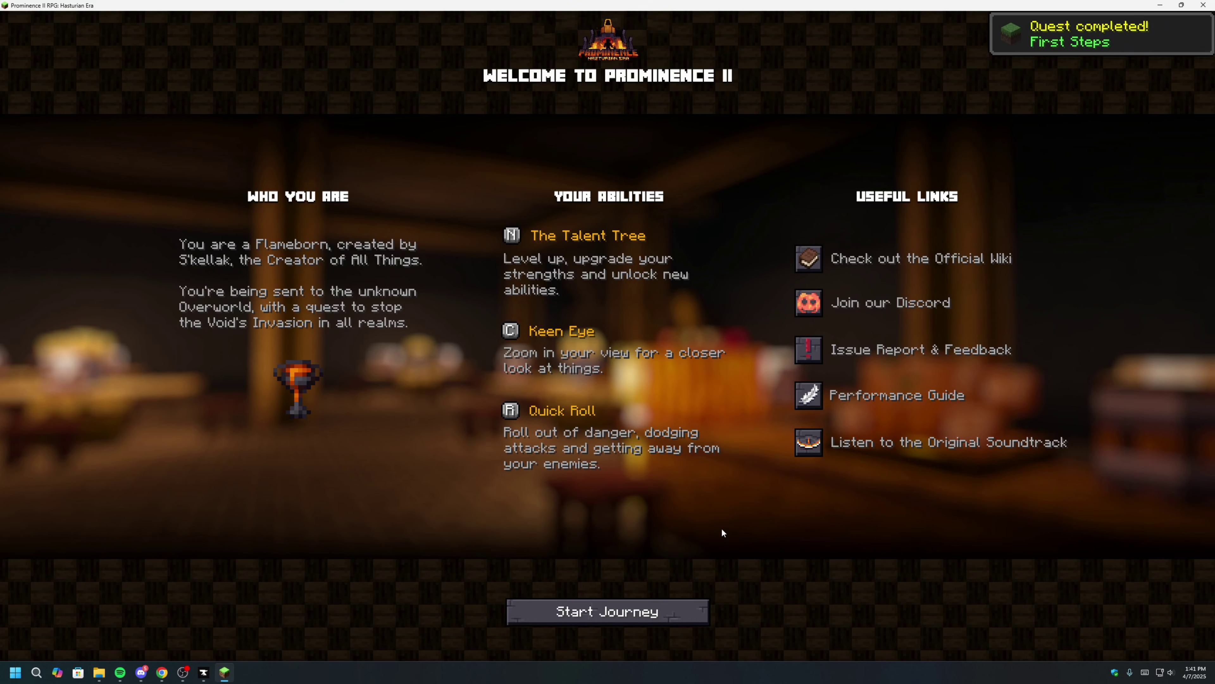
Close the welcome screen and look around the pumpkin field toward the autumn trees.
click(659, 616)
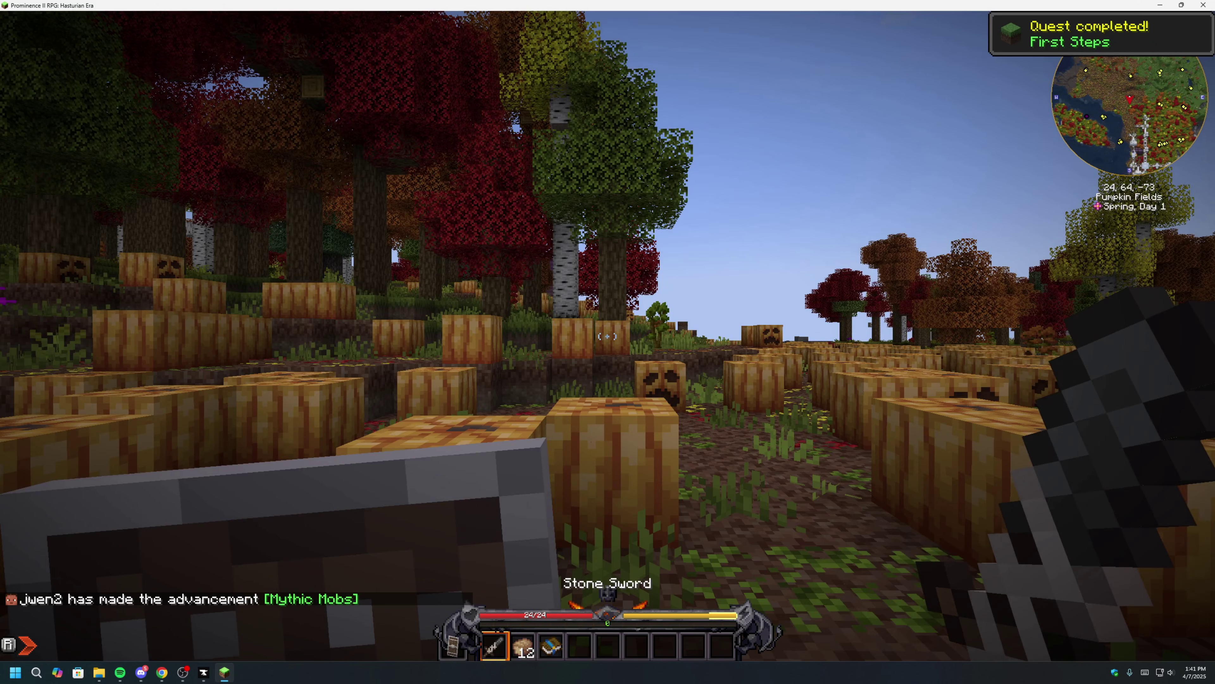
key(w)
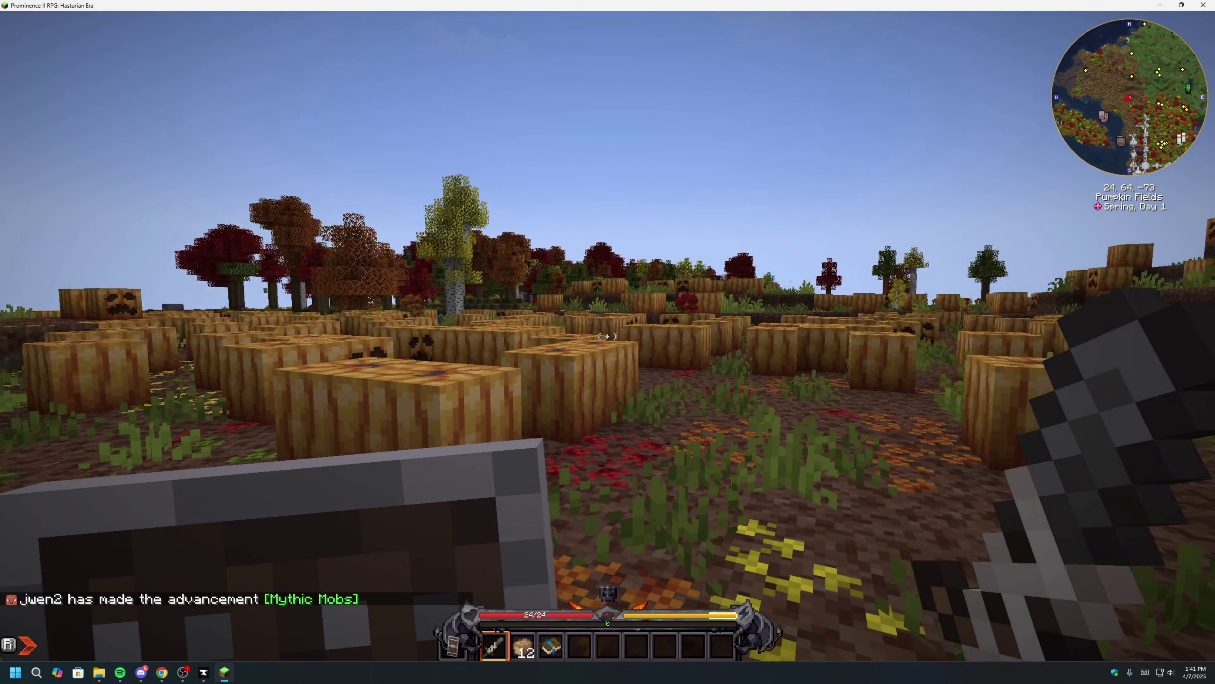
key(w)
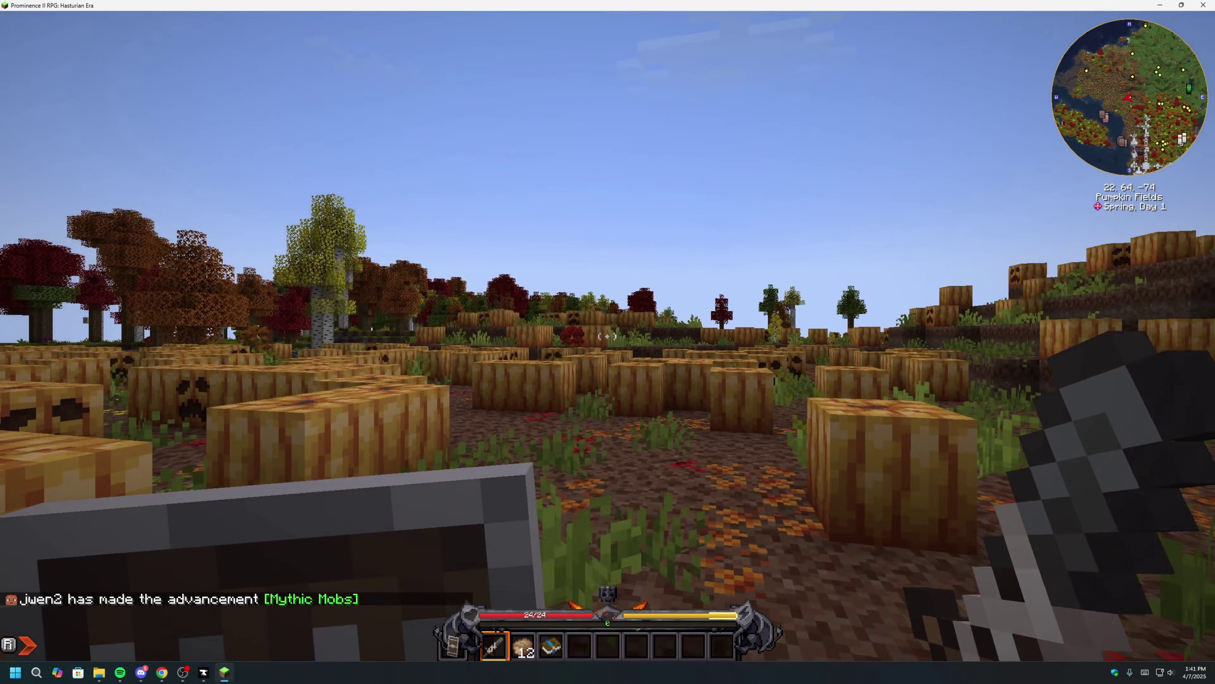
key(w)
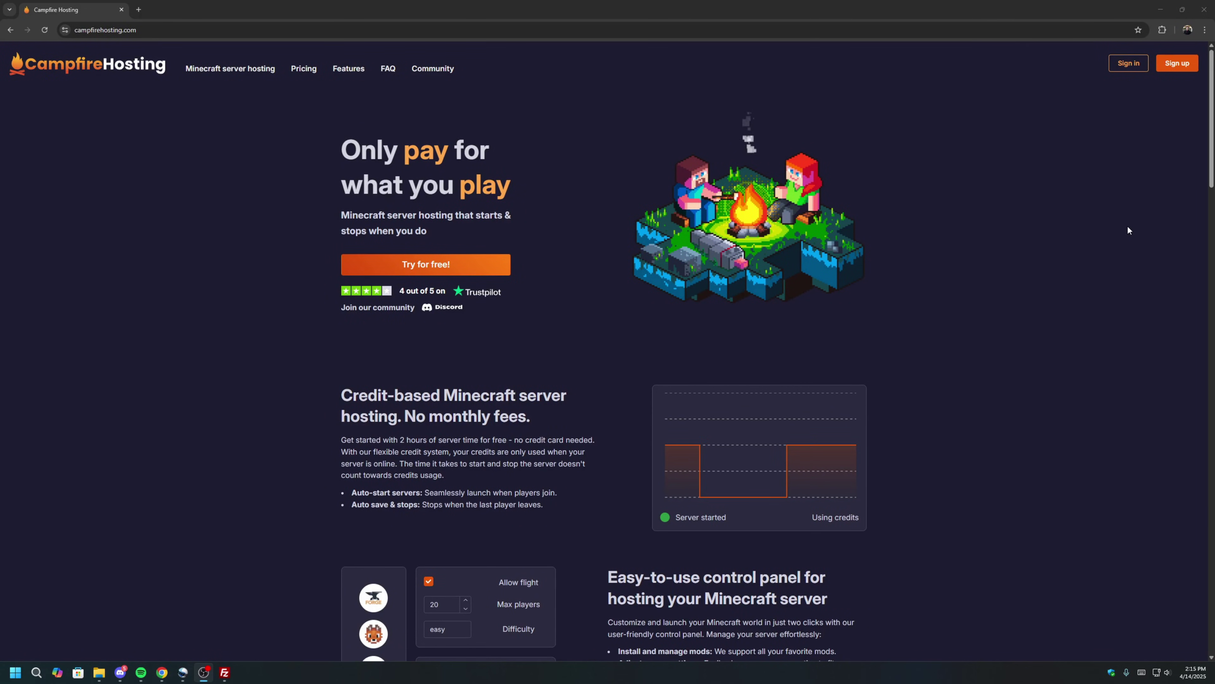
scroll(1121, 222, down, 4)
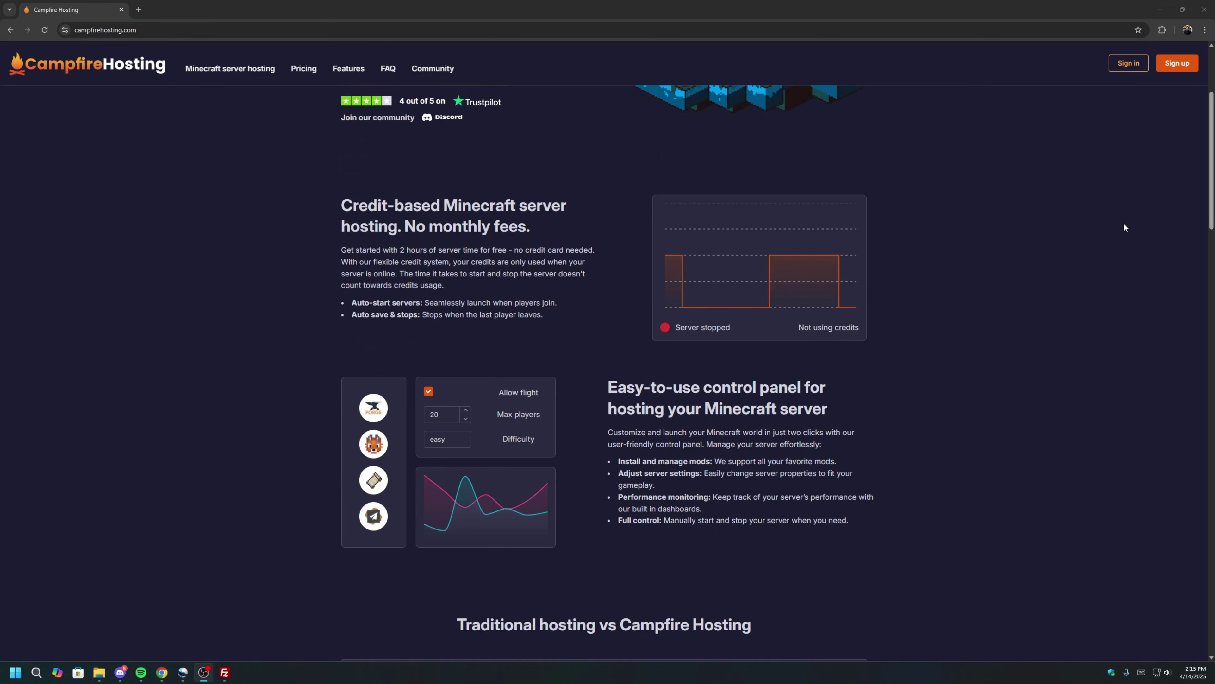
scroll(1125, 225, down, 3)
scroll(1124, 227, down, 5)
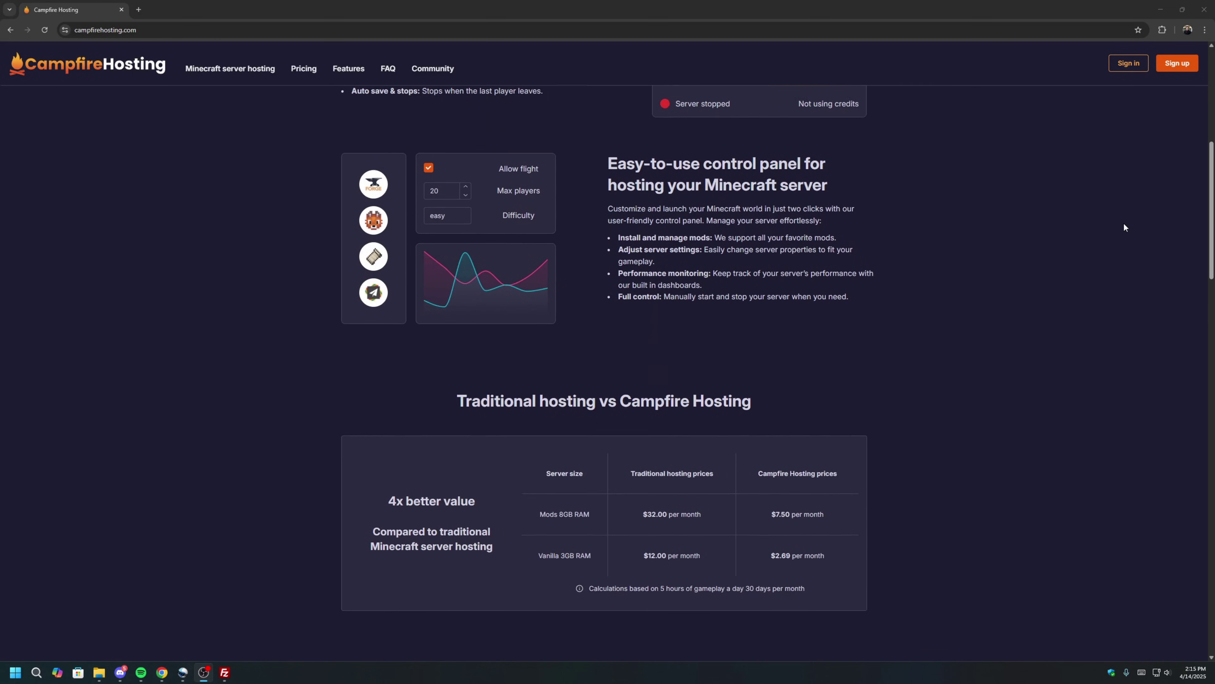
scroll(1125, 227, down, 4)
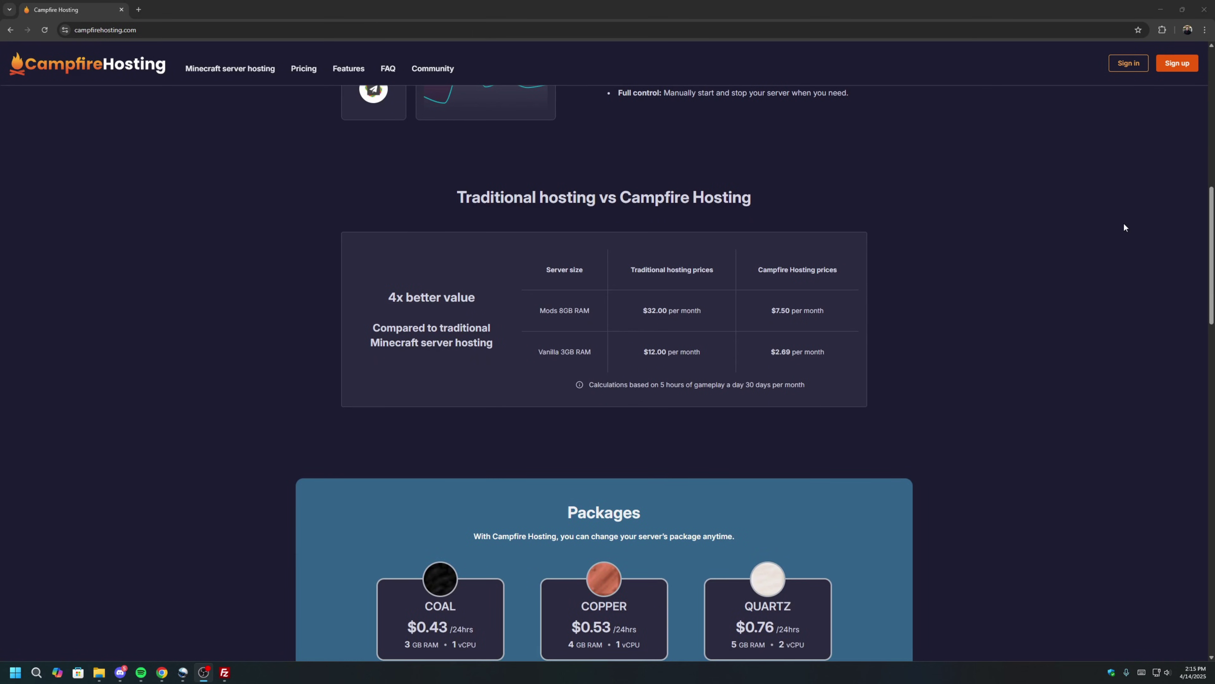
scroll(1125, 225, down, 5)
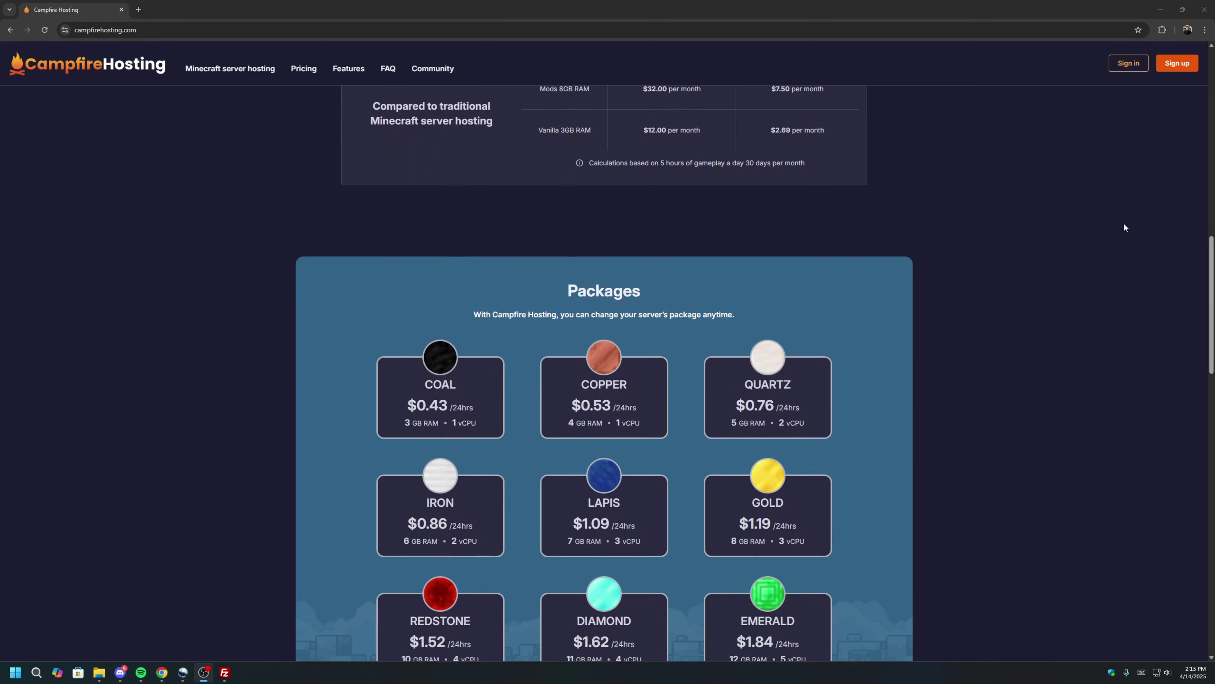
scroll(1124, 224, down, 6)
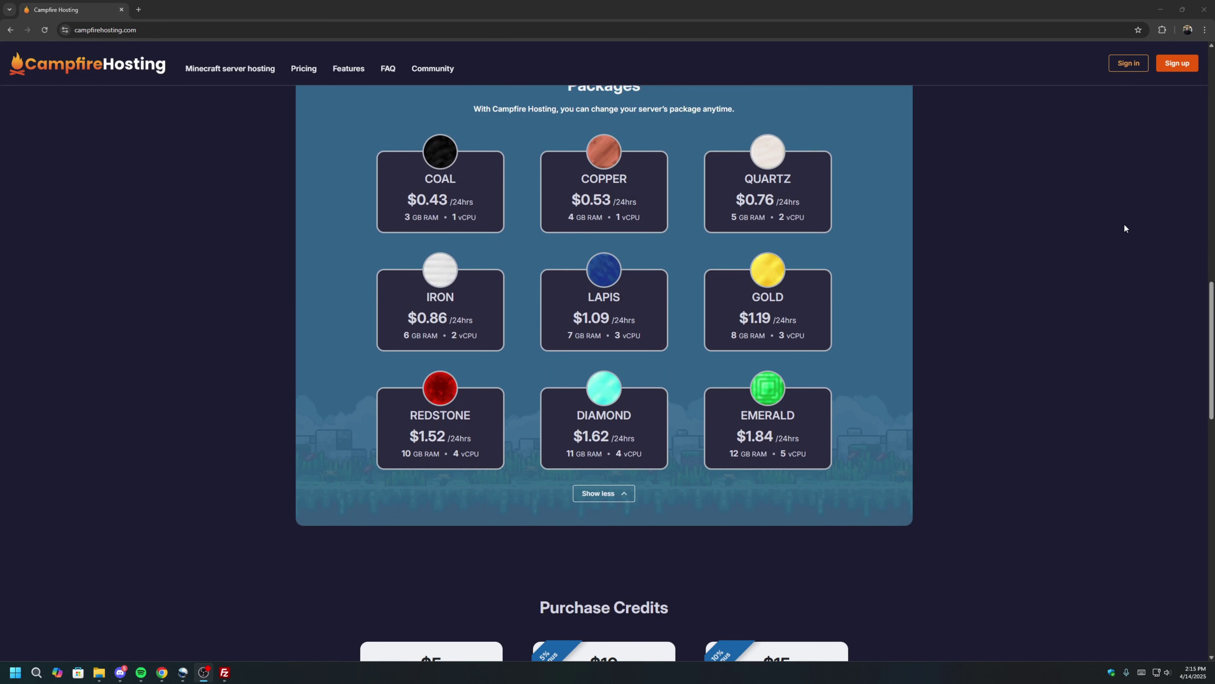
scroll(1125, 226, down, 4)
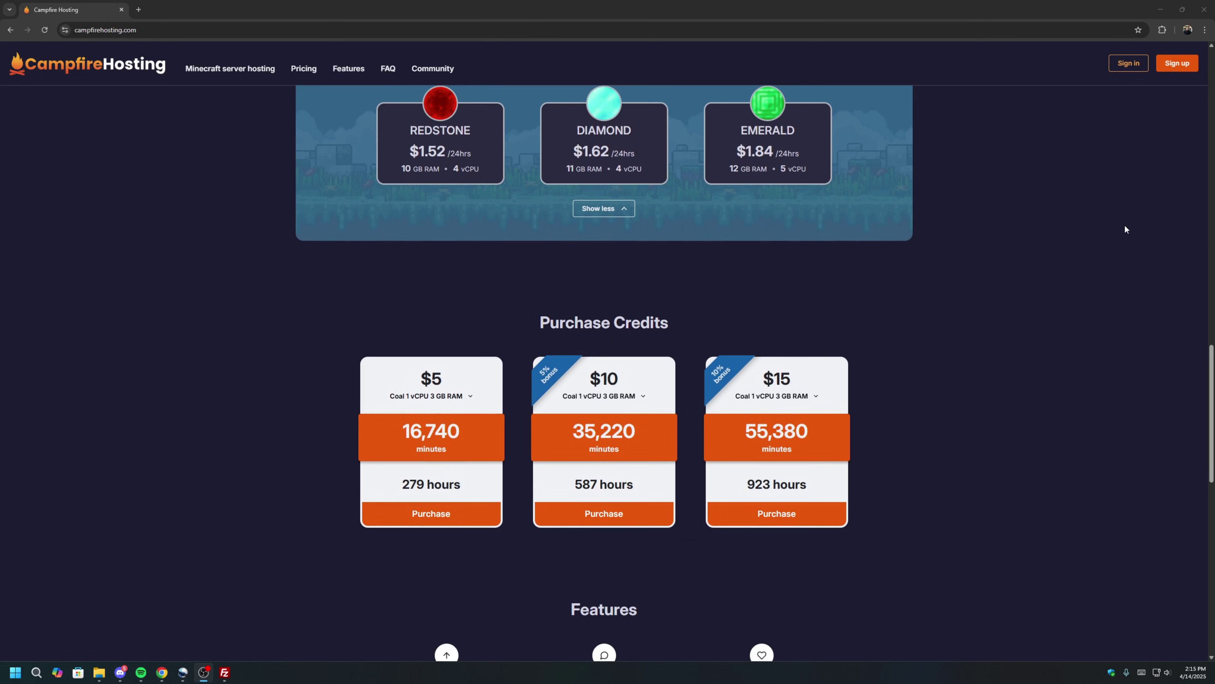
scroll(1125, 229, down, 5)
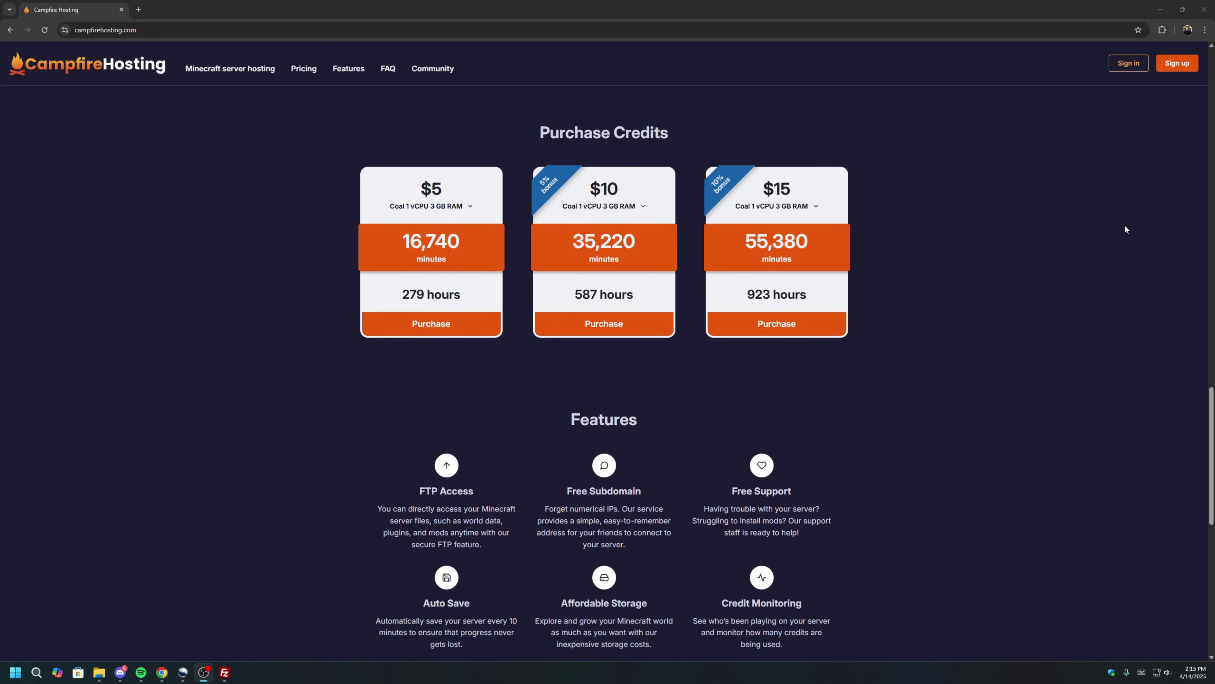
scroll(1125, 228, down, 6)
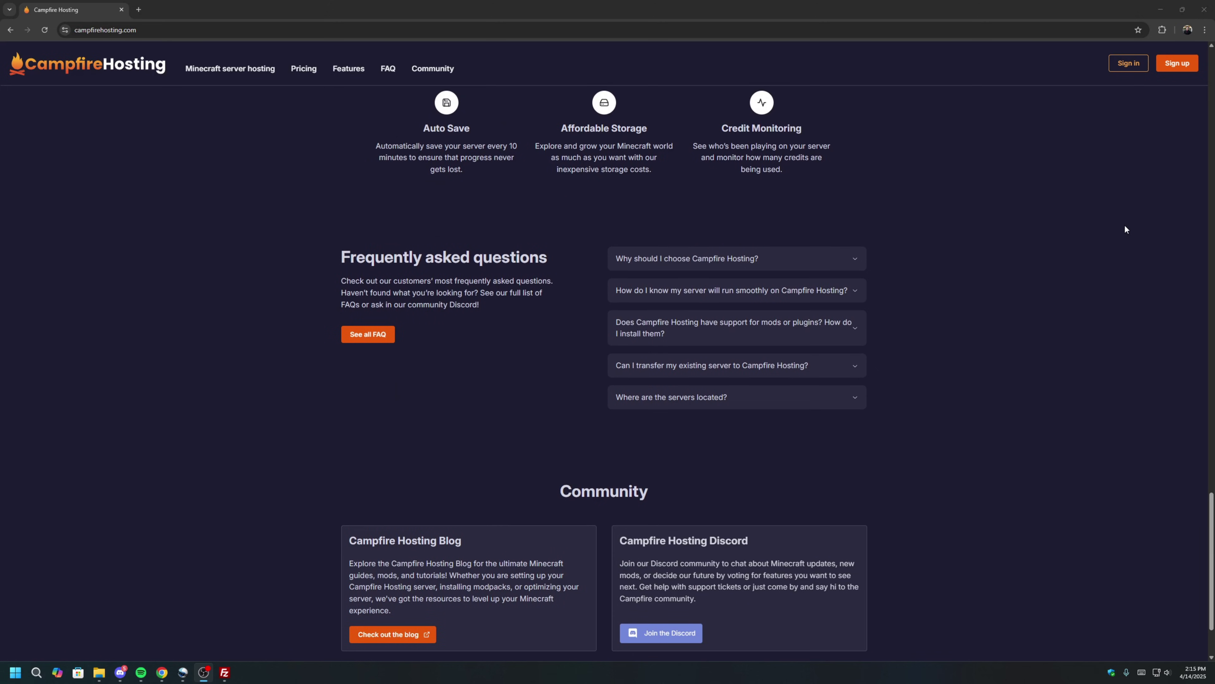
scroll(1125, 225, down, 3)
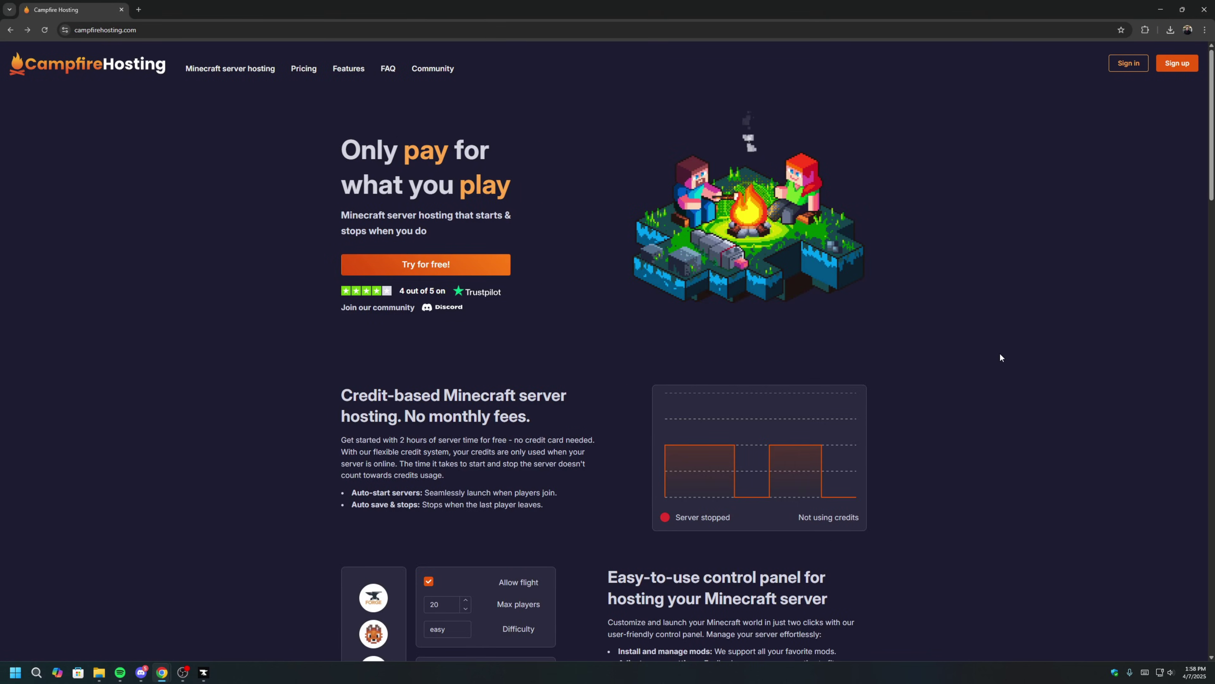
click(1178, 67)
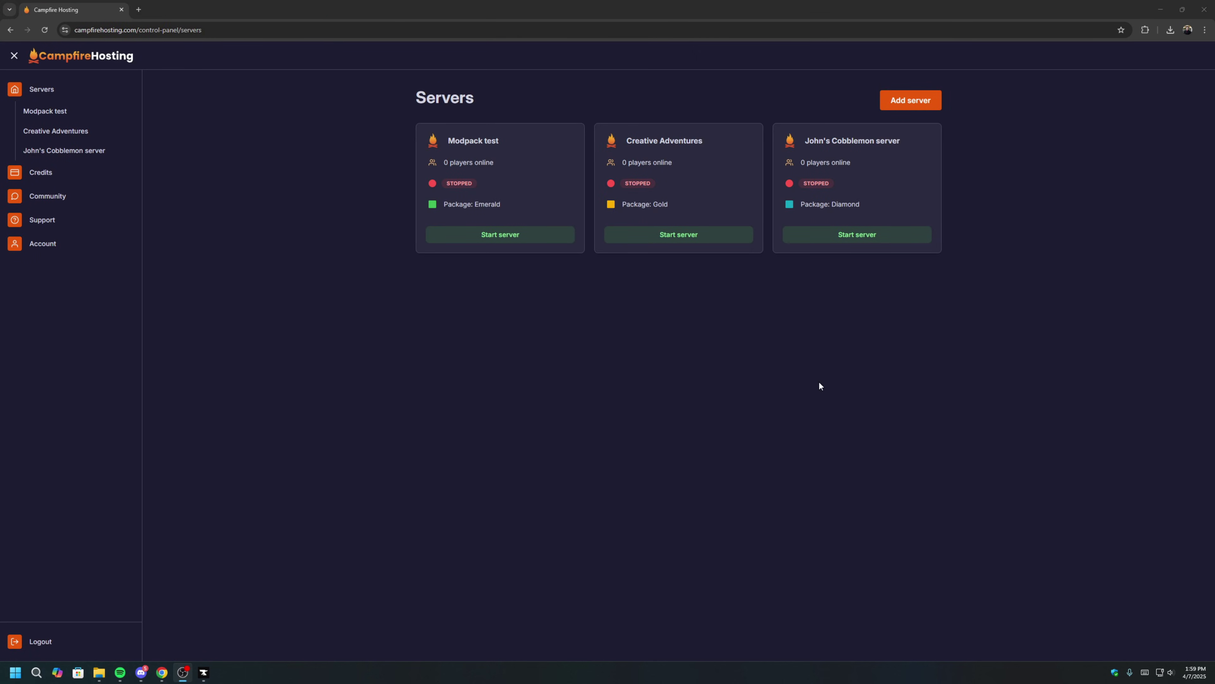
Start adding a server with server type Fabric and Minecraft version 1.20.1.
click(773, 377)
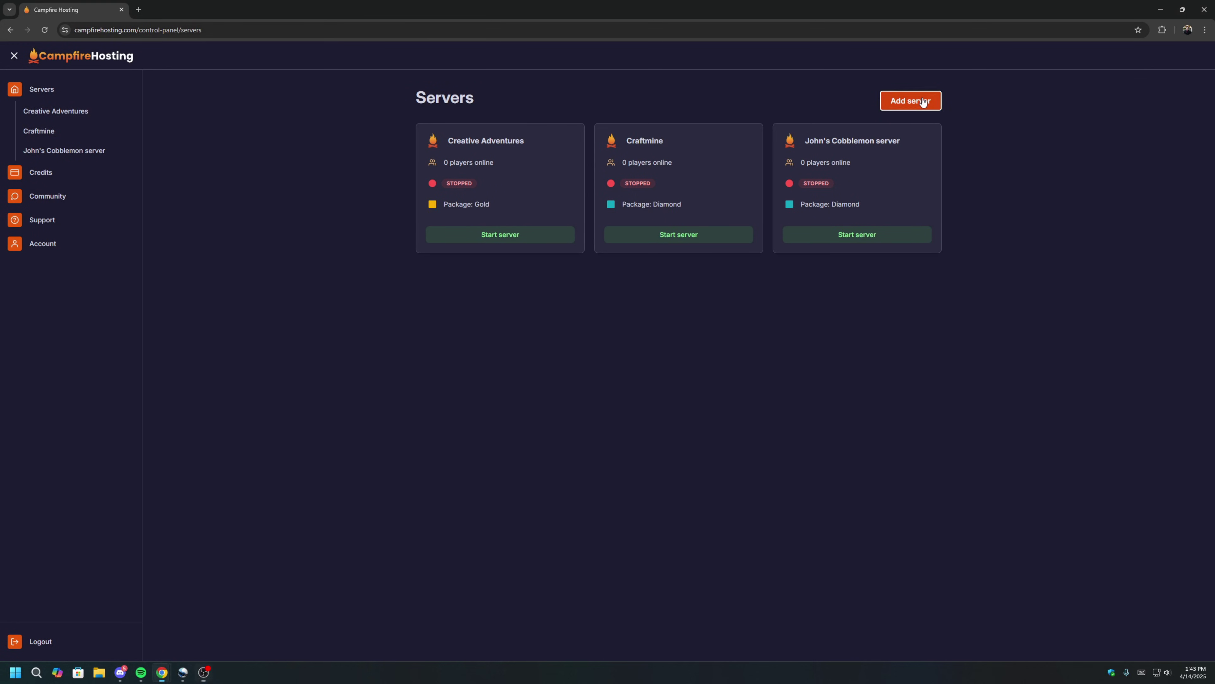
click(918, 101)
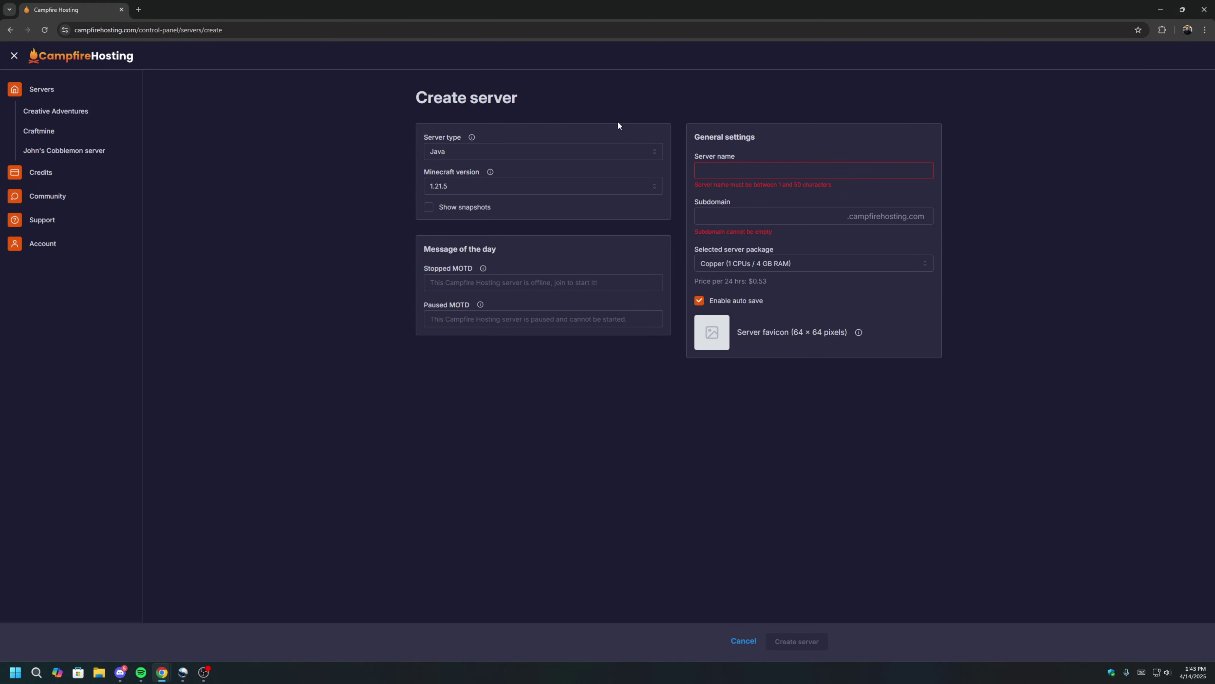
click(518, 152)
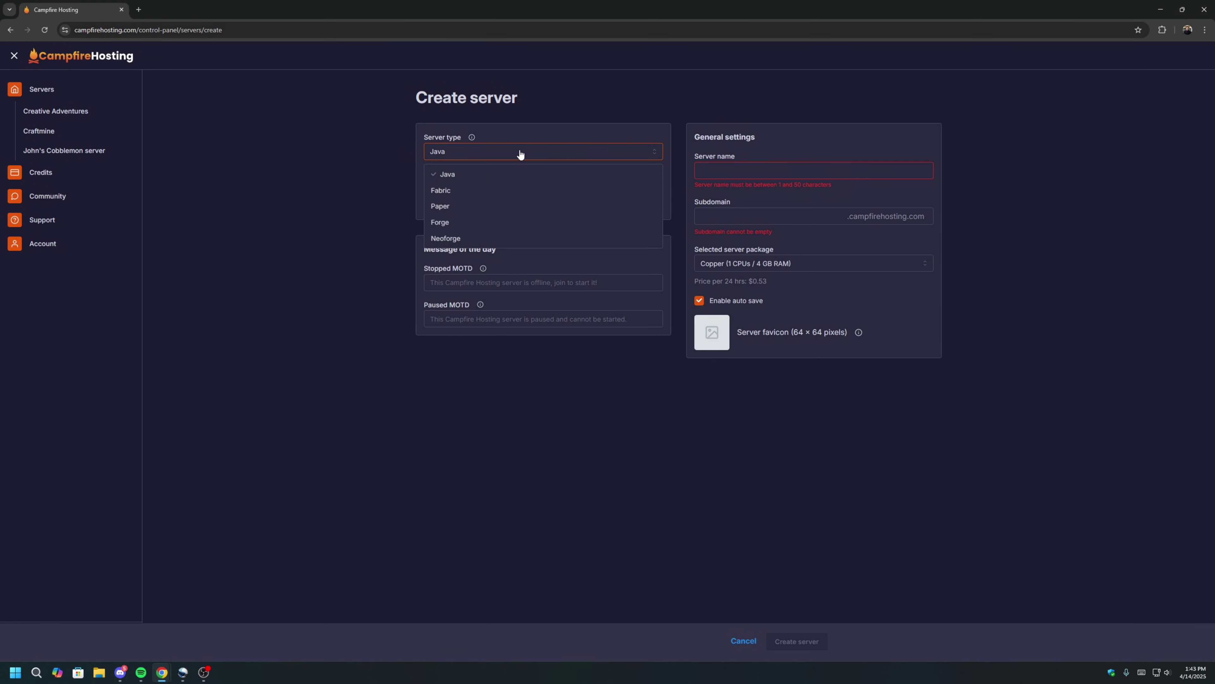
click(514, 191)
click(517, 204)
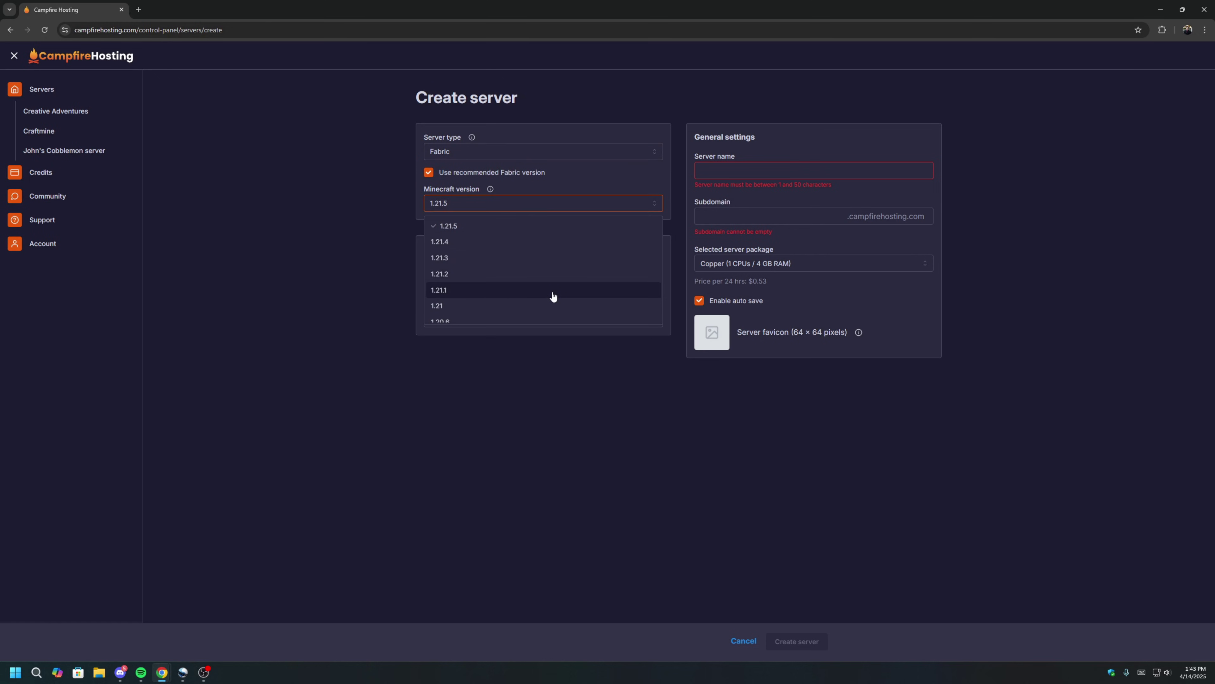
scroll(518, 282, down, 5)
click(510, 301)
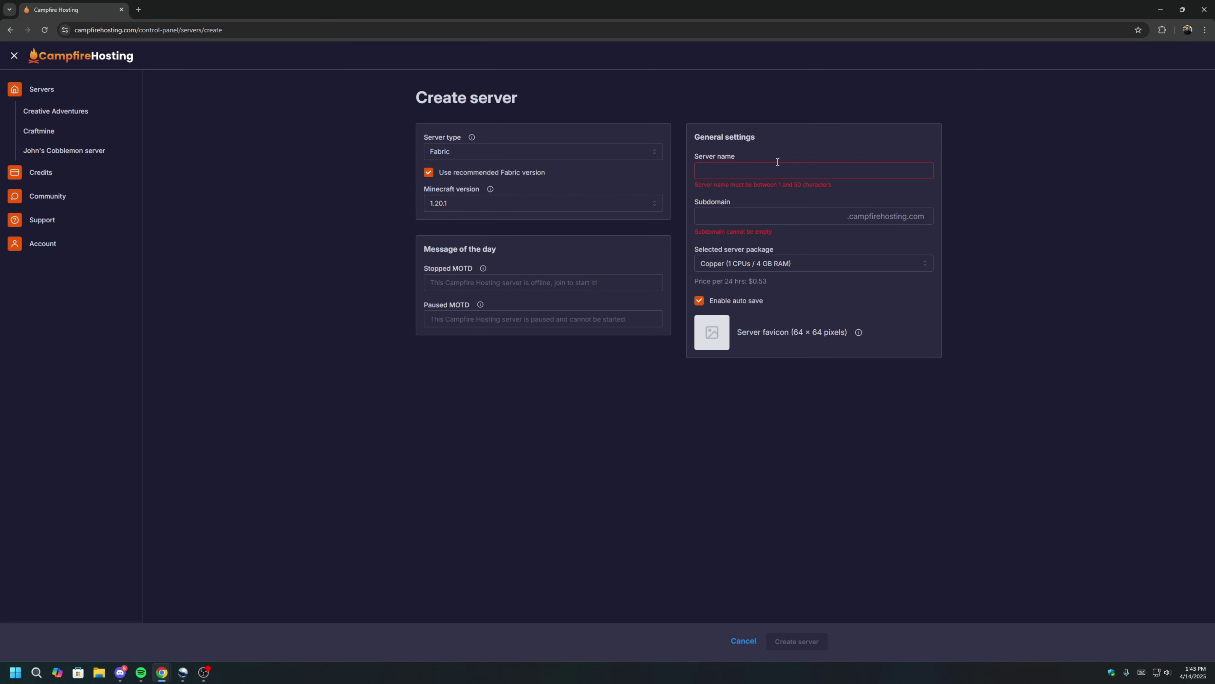
Name the server 'Prominence II' with subdomain 'promtwo' and create it.
text(Prominence II)
key(Tab)
text(promtwo)
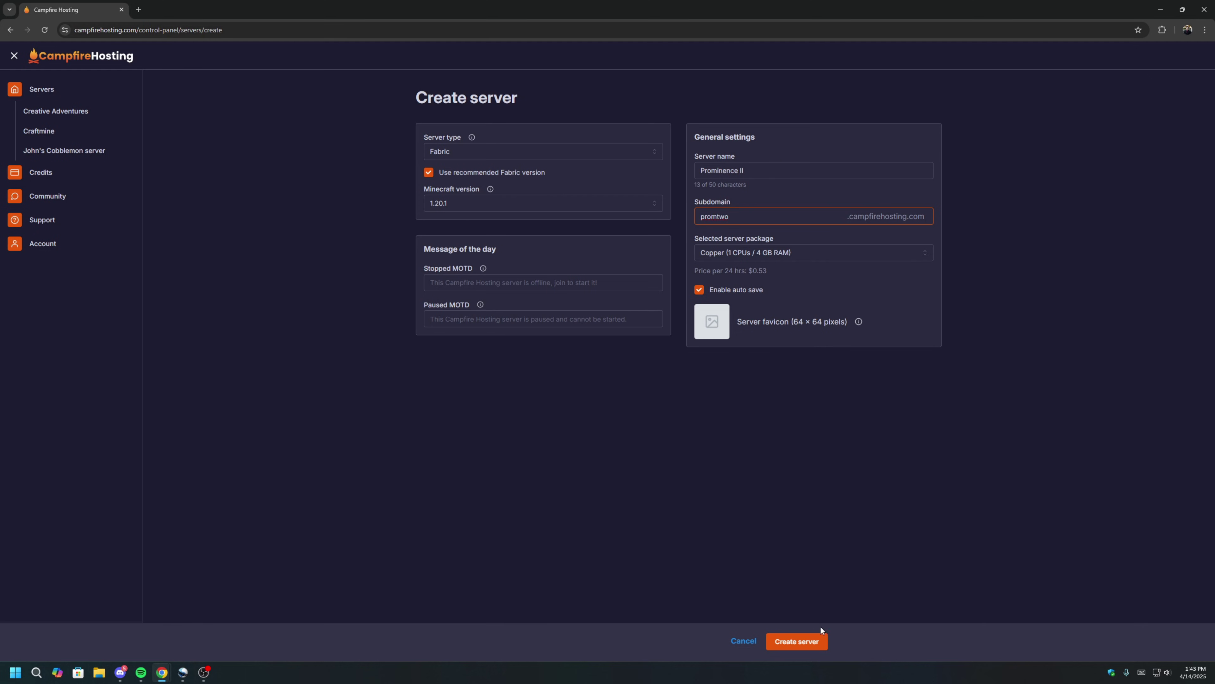
click(815, 645)
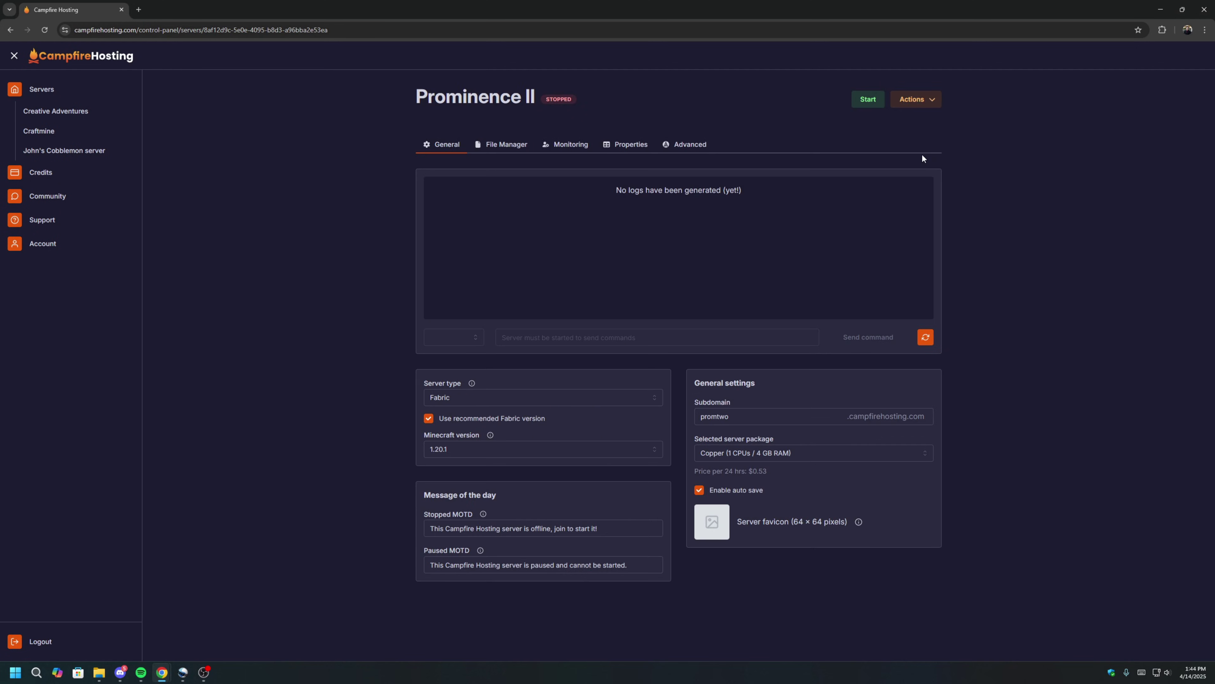
Start the Prominence II server once, then save the world and stop it from Actions.
click(876, 108)
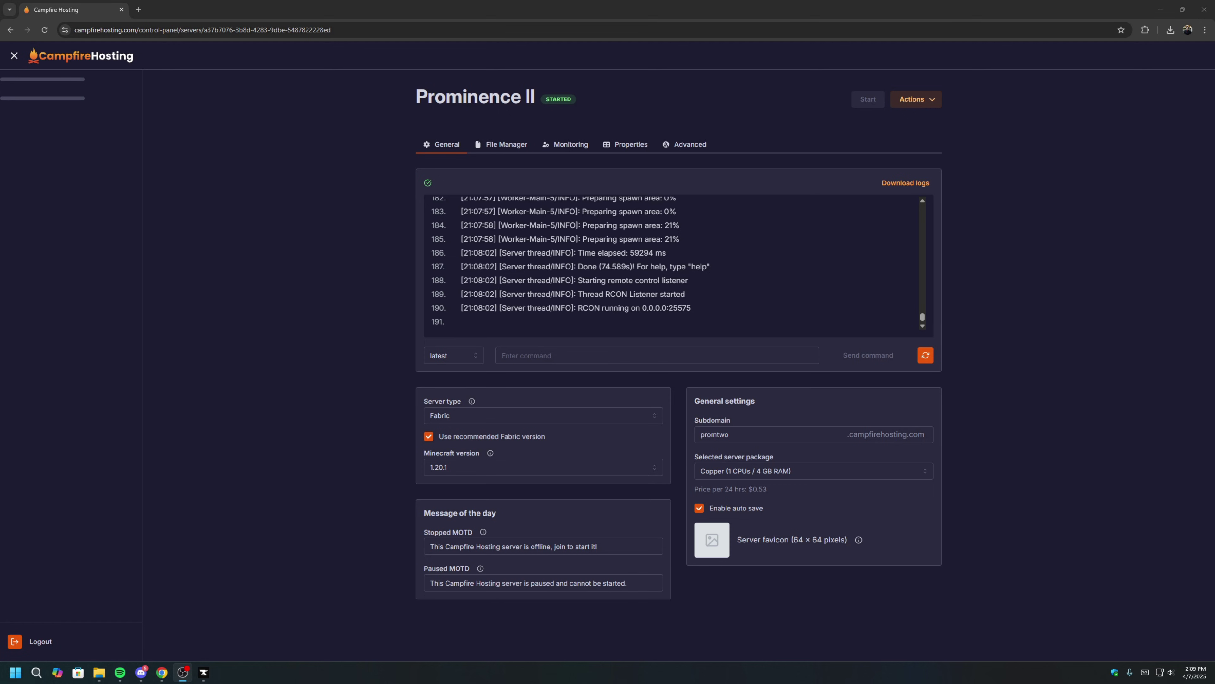
click(936, 107)
click(936, 106)
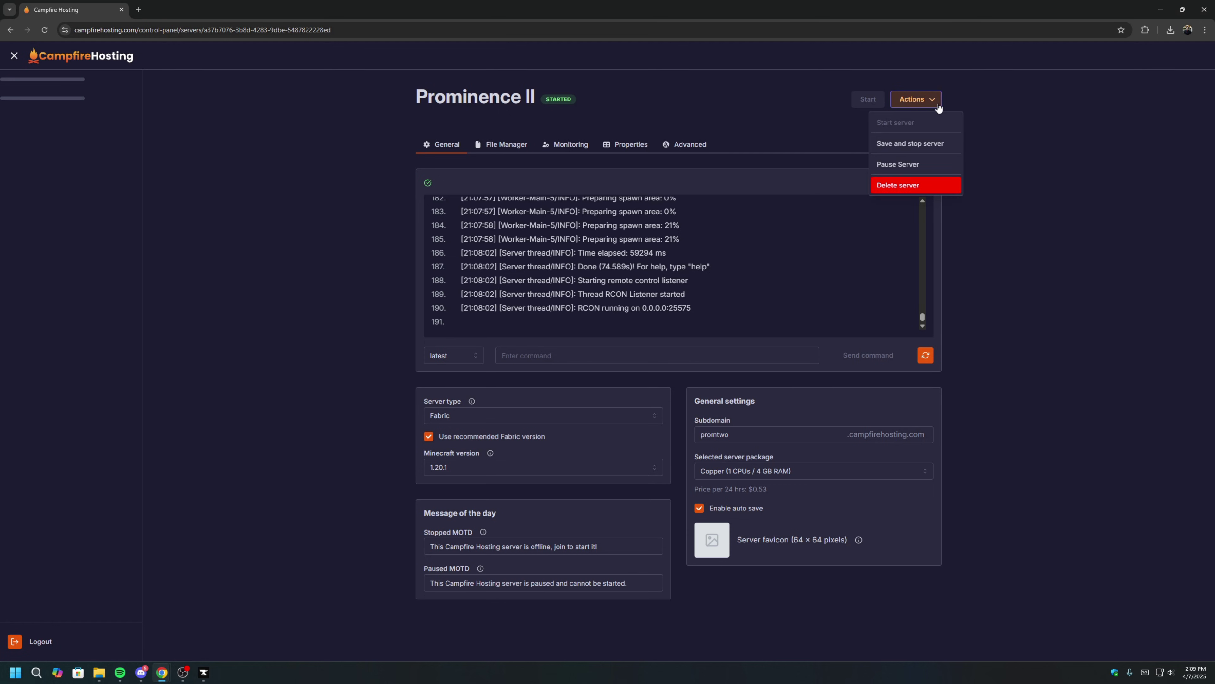
click(935, 144)
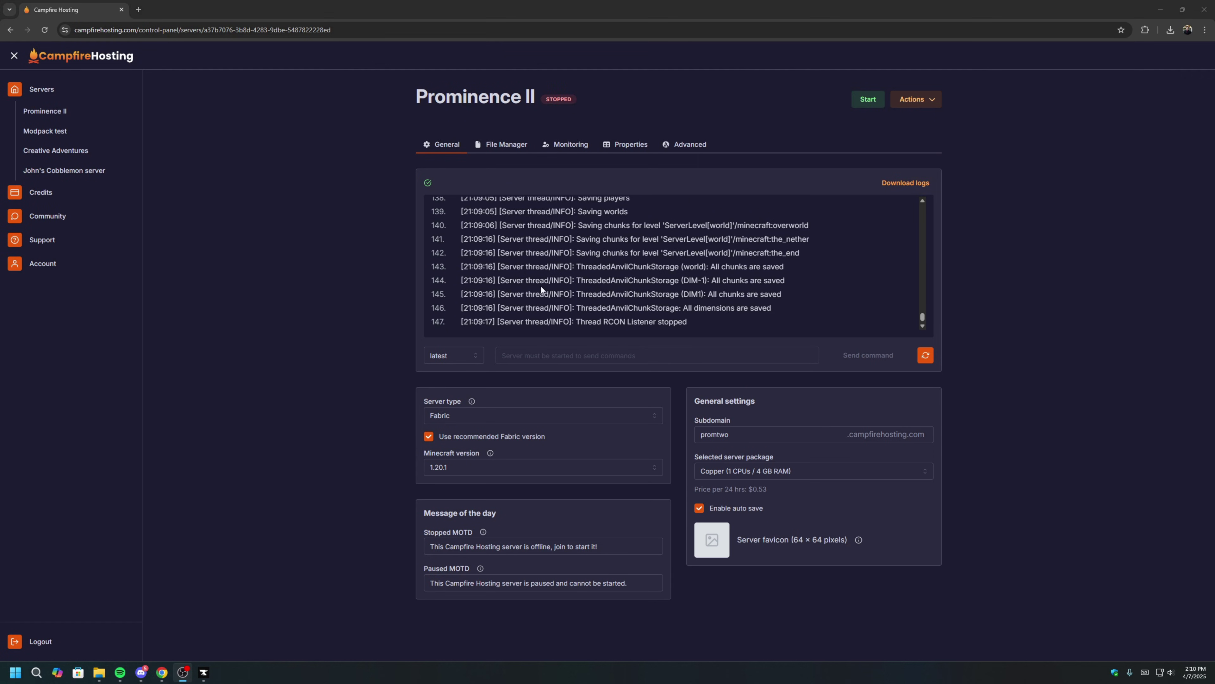
Download the Prominence II RPG: Hasturian Era server pack from CurseForge.
mouse_move(204, 672)
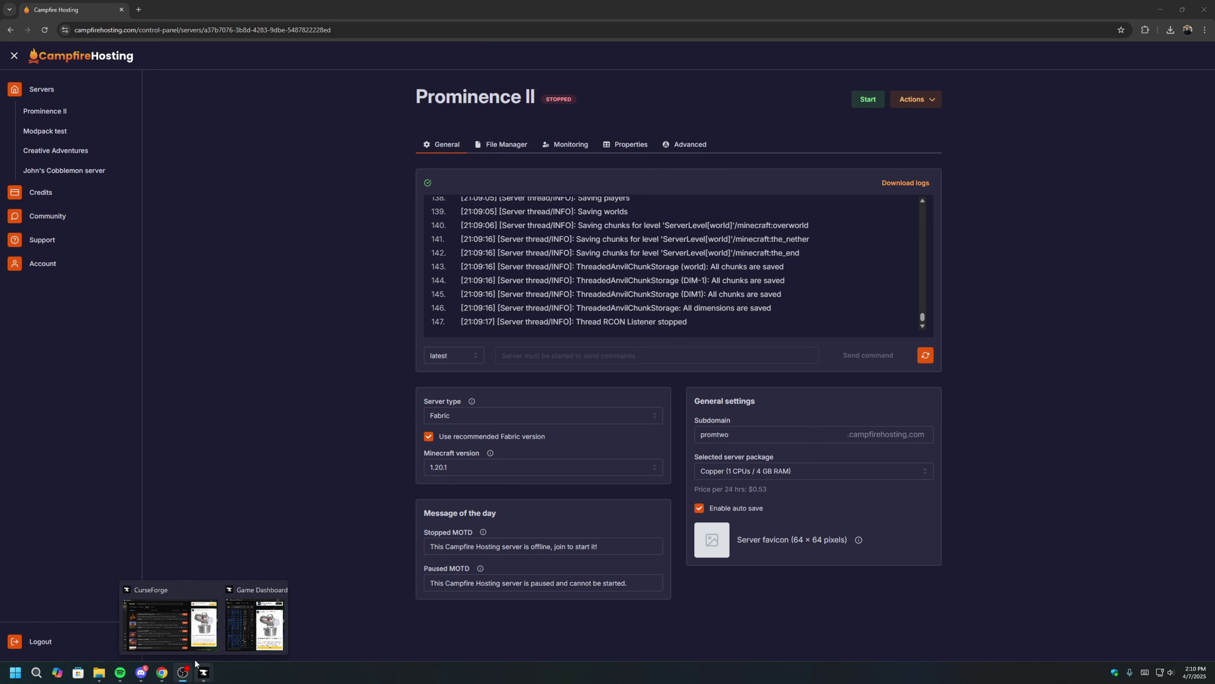
click(155, 622)
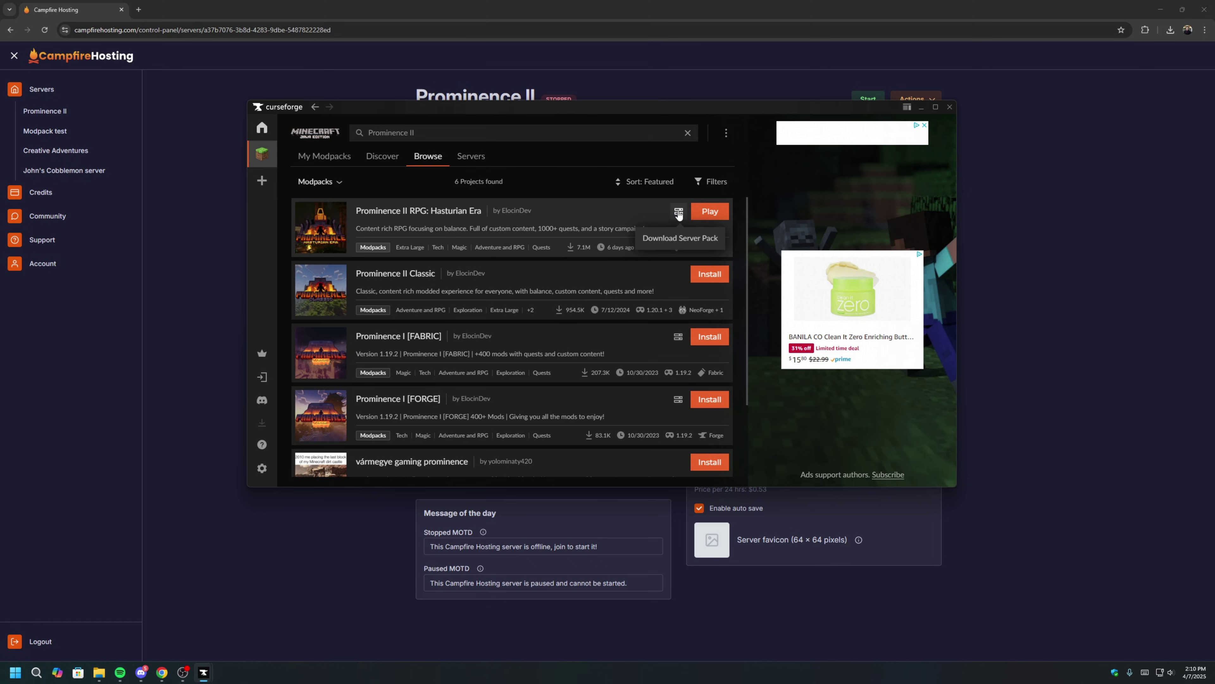
click(678, 214)
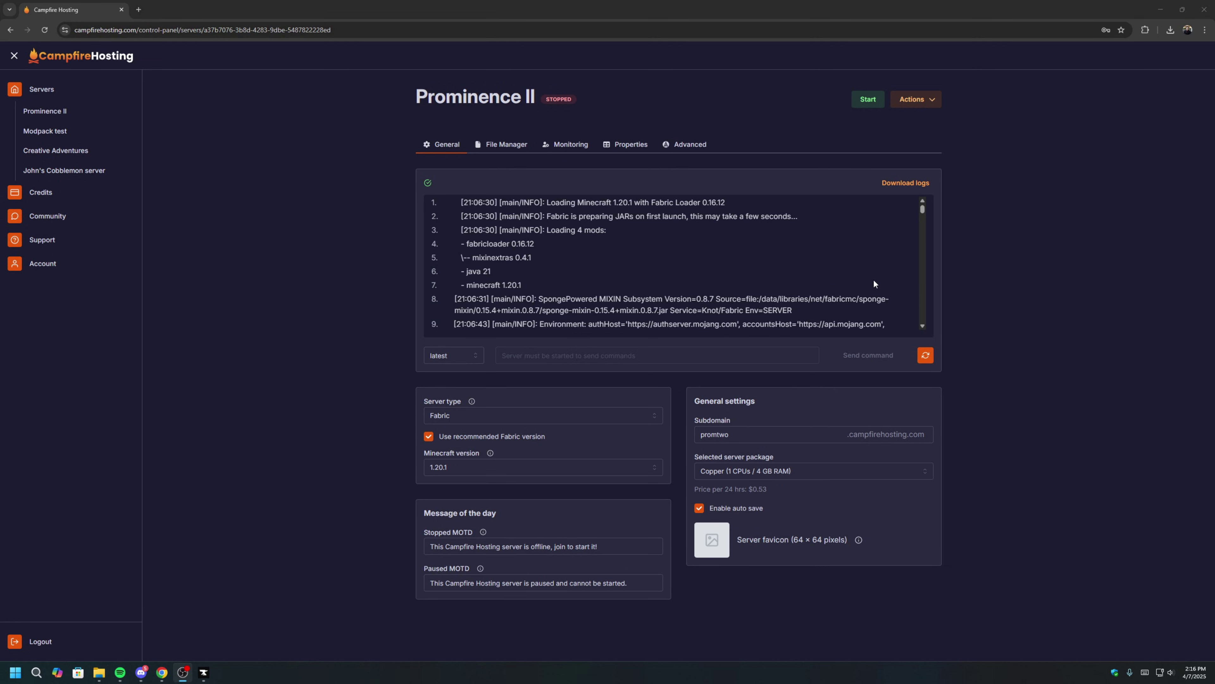
On the file management page, create a new SFTP user with a username and password.
click(502, 144)
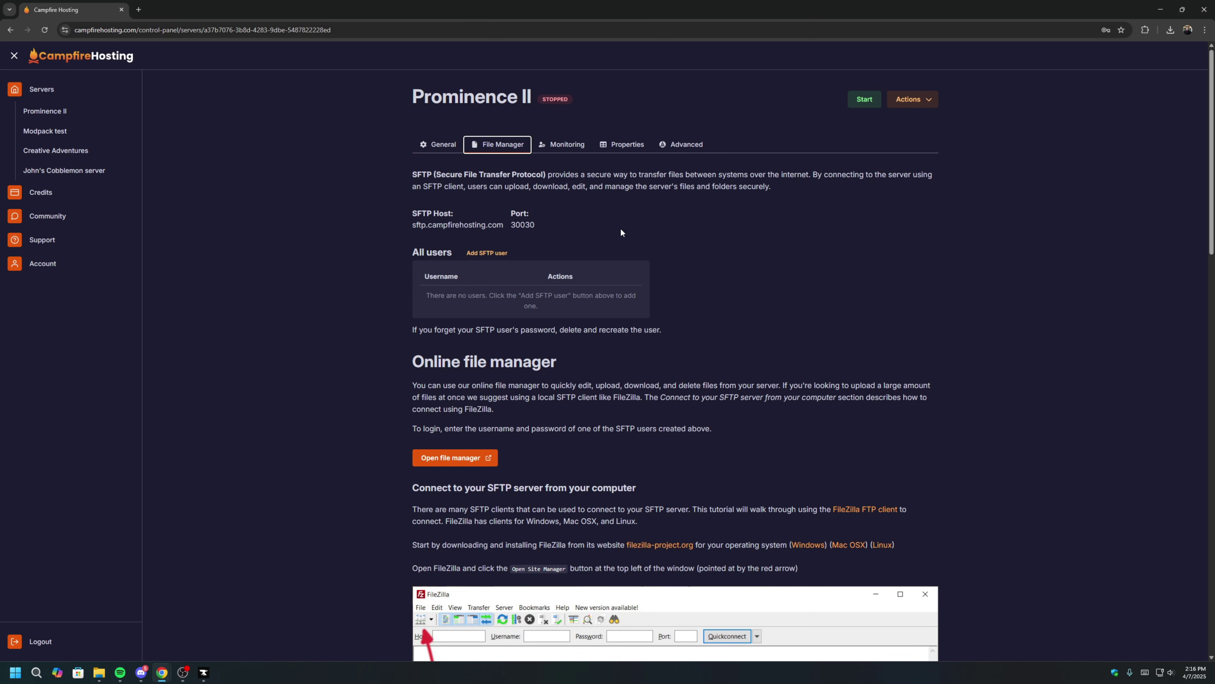
click(490, 258)
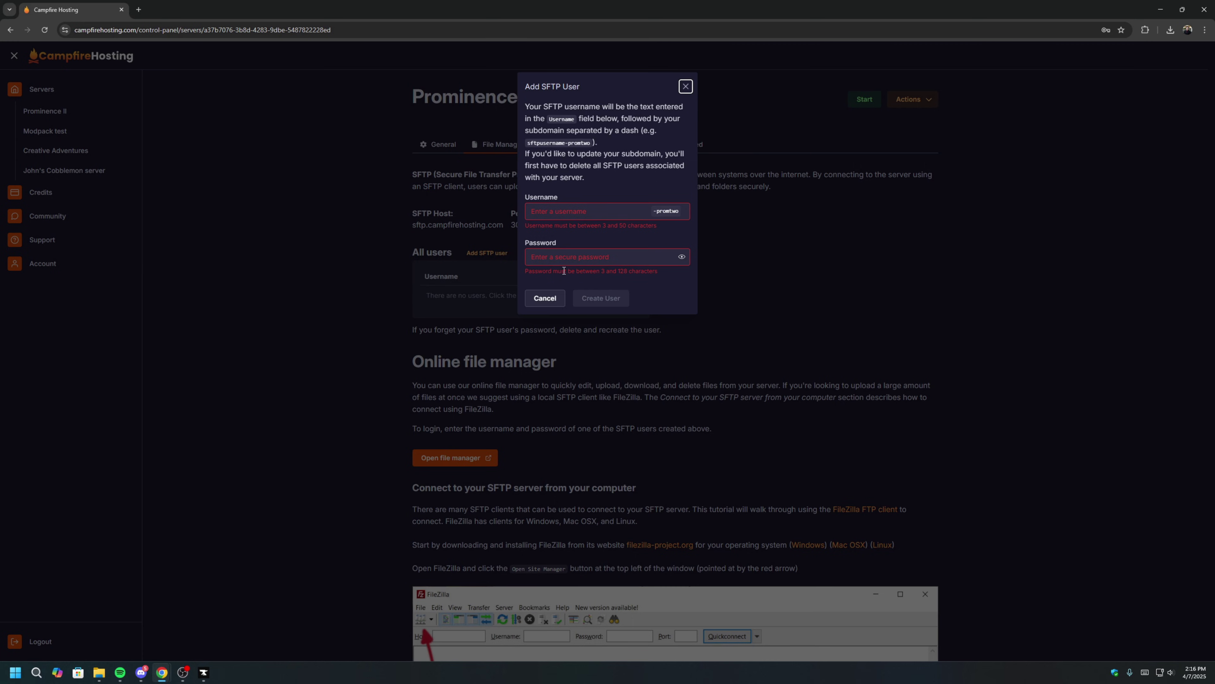
click(595, 212)
text(jwen)
key(Tab)
text(123)
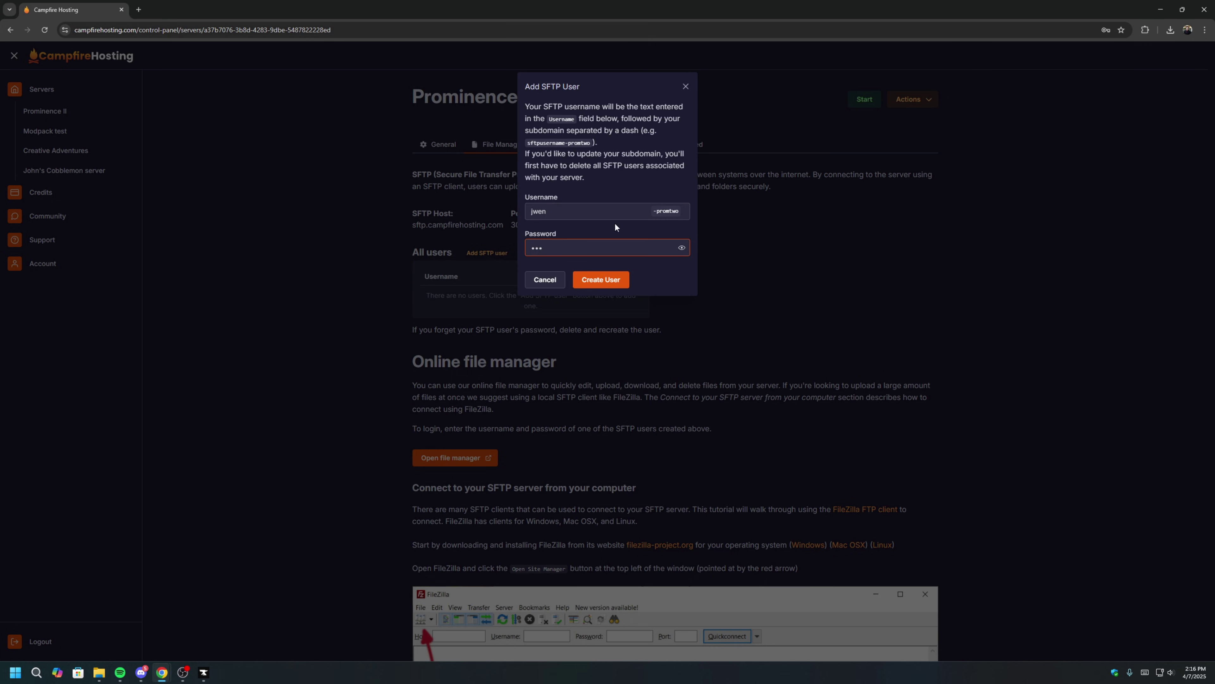
click(613, 282)
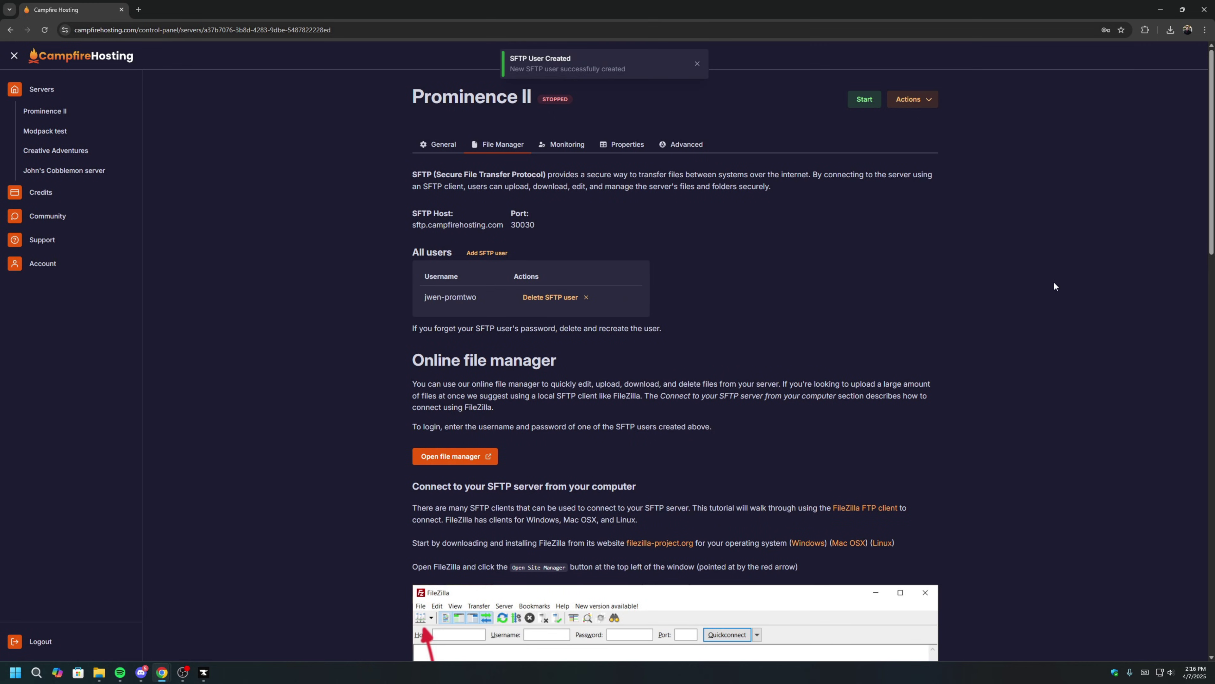
Scroll to the FileZilla connection instructions and open the FileZilla Client for Windows download page.
scroll(858, 319, down, 1)
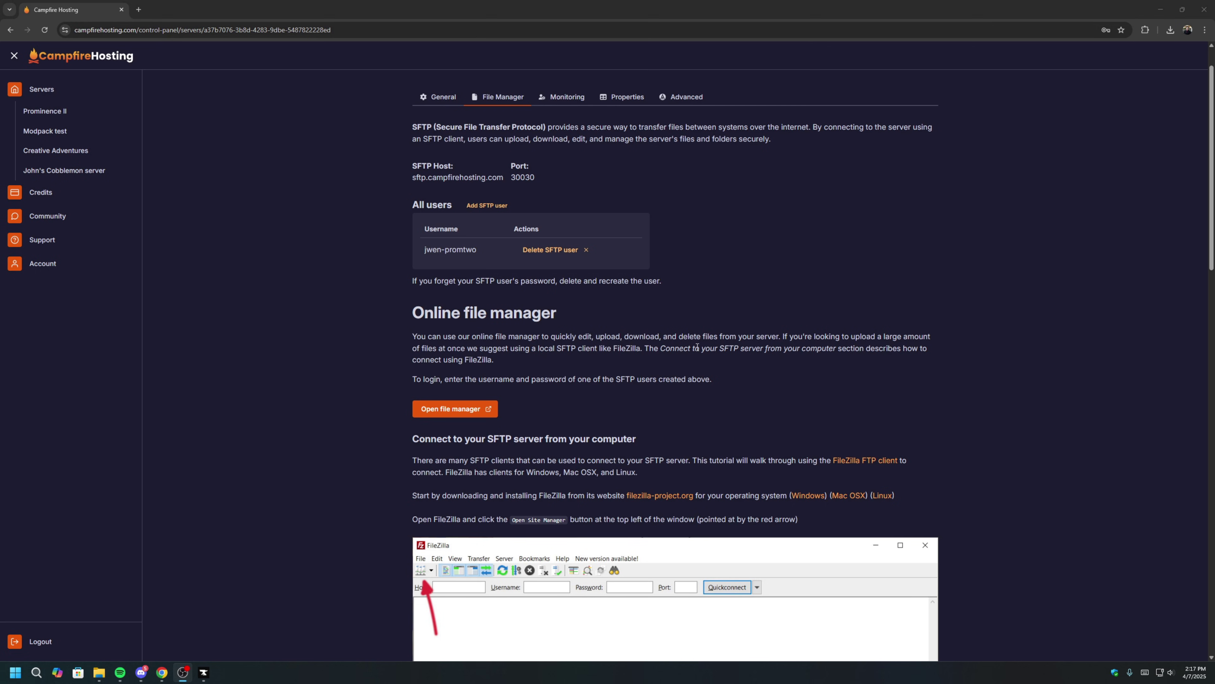
scroll(750, 343, down, 2)
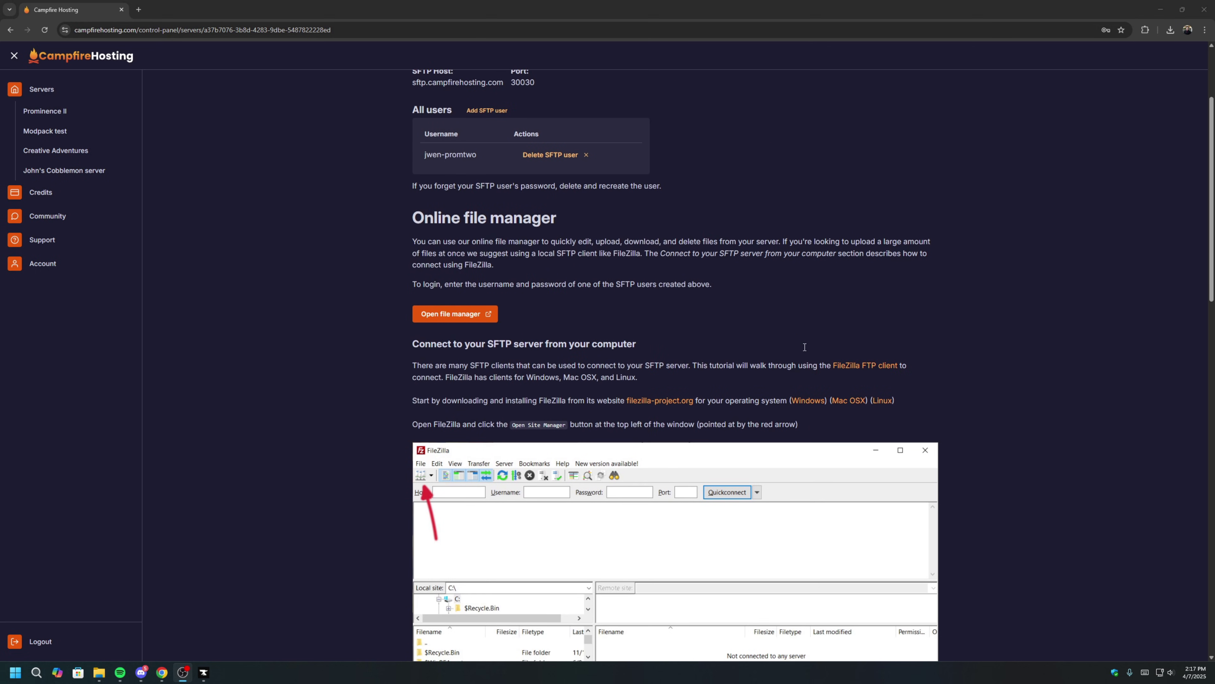
scroll(727, 370, down, 1)
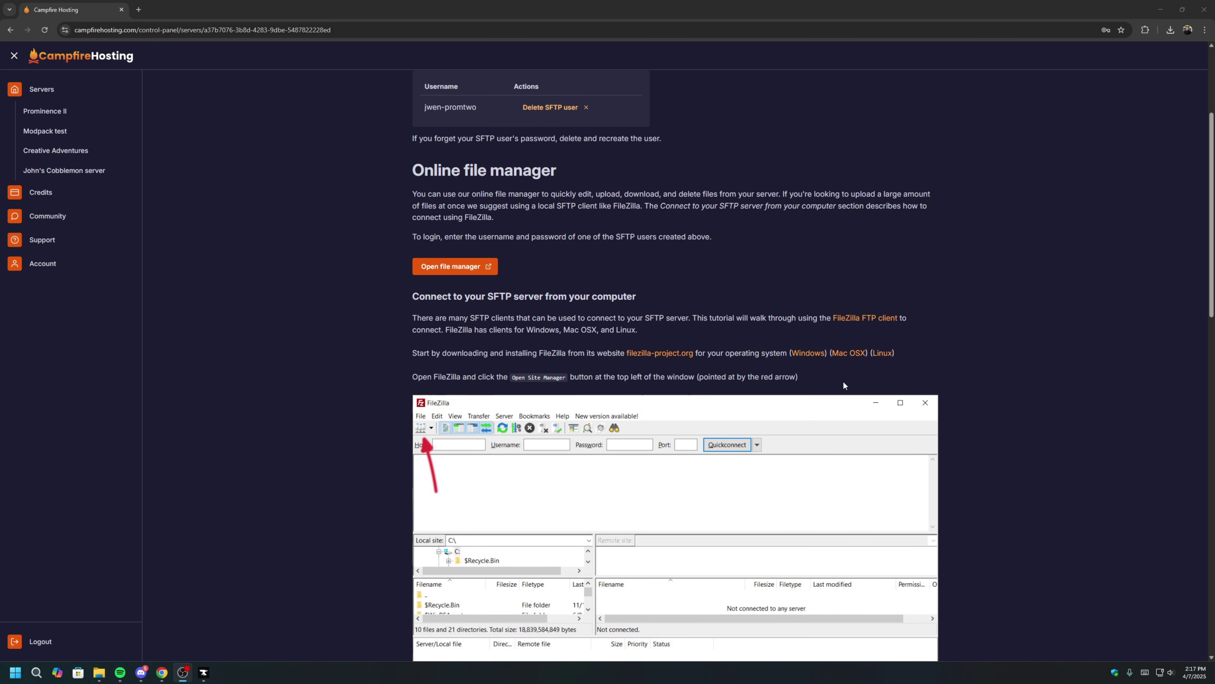
click(811, 354)
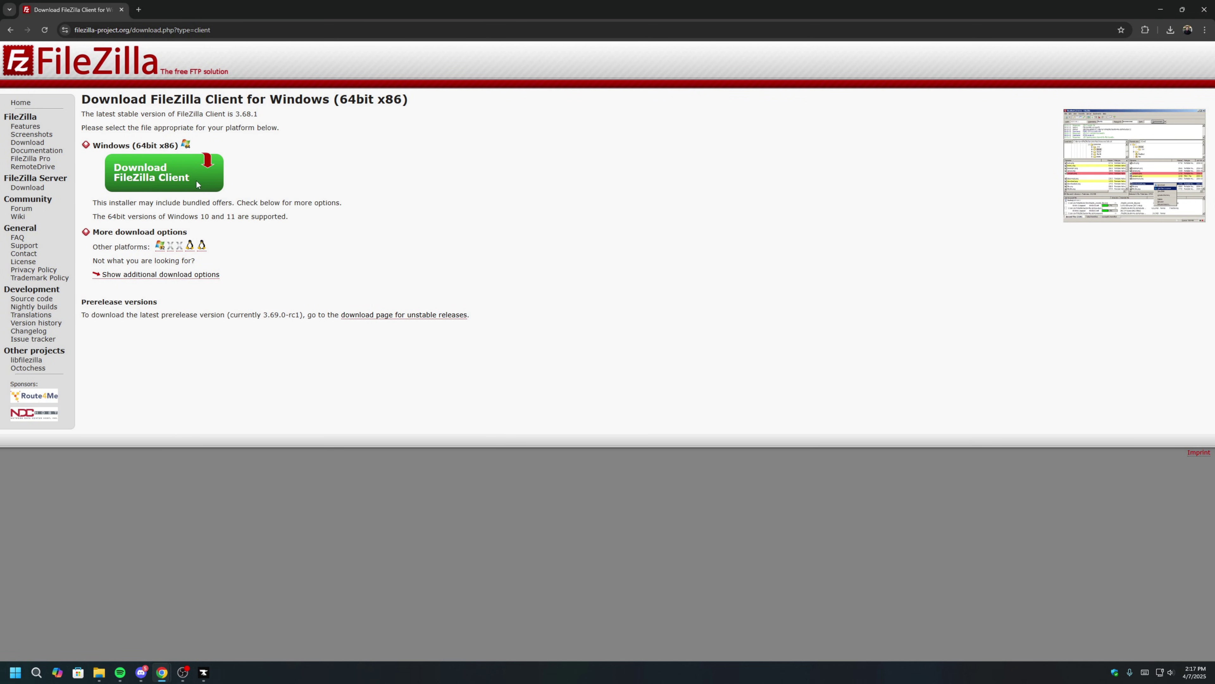
Download the free FileZilla Client 3.68.1 installer and show it in the Downloads folder.
click(183, 179)
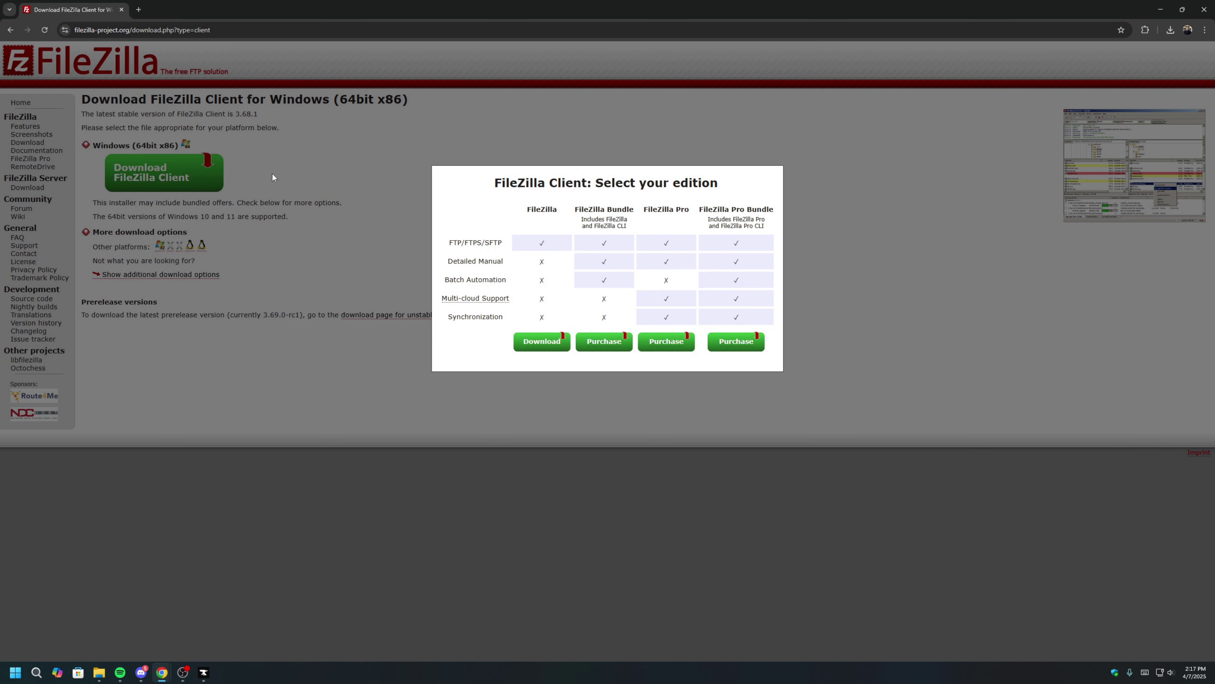
click(548, 347)
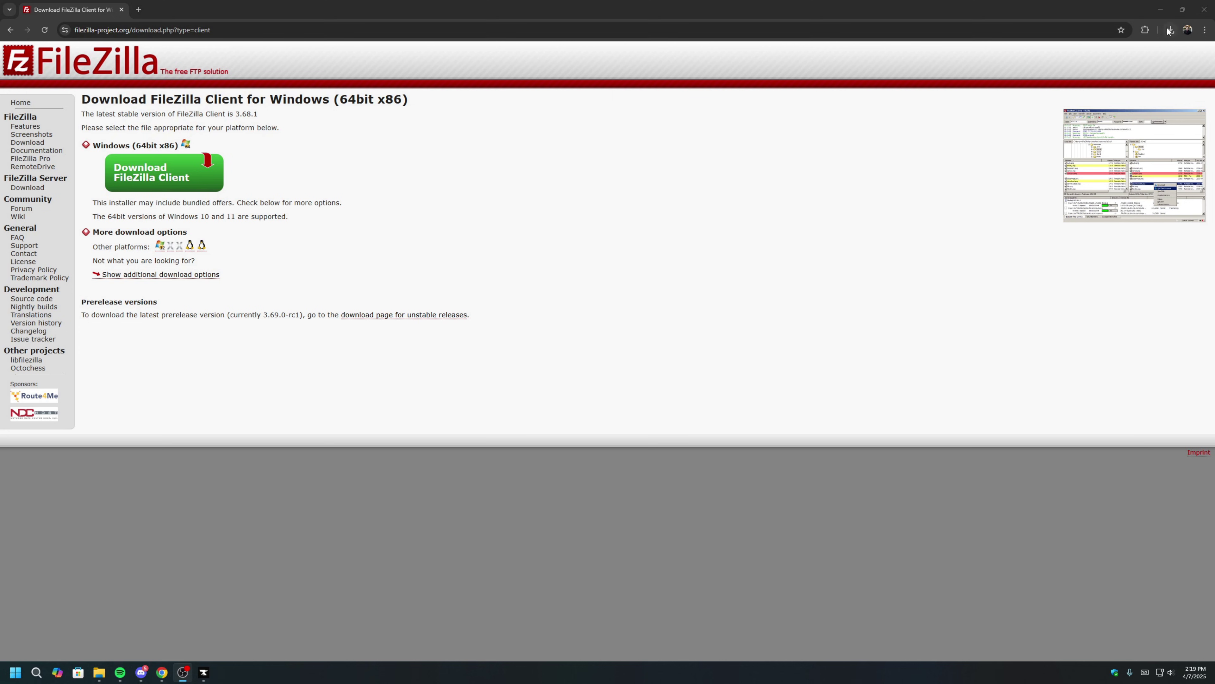
click(1169, 33)
mouse_move(1147, 71)
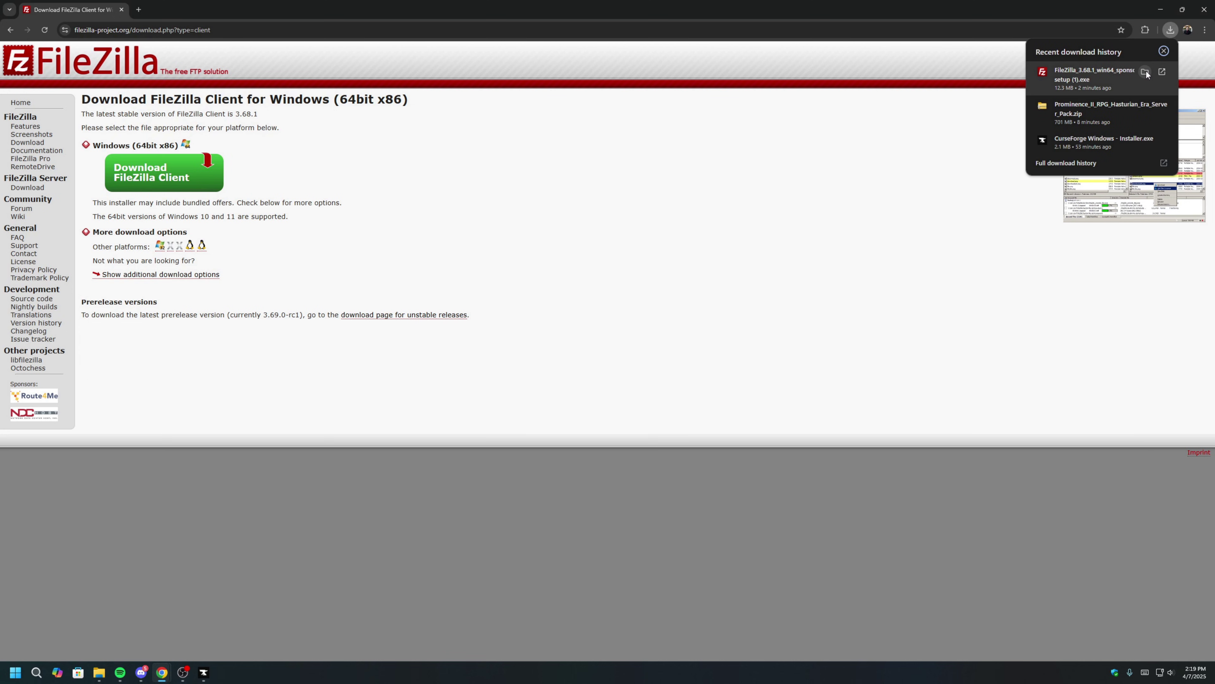
click(1146, 71)
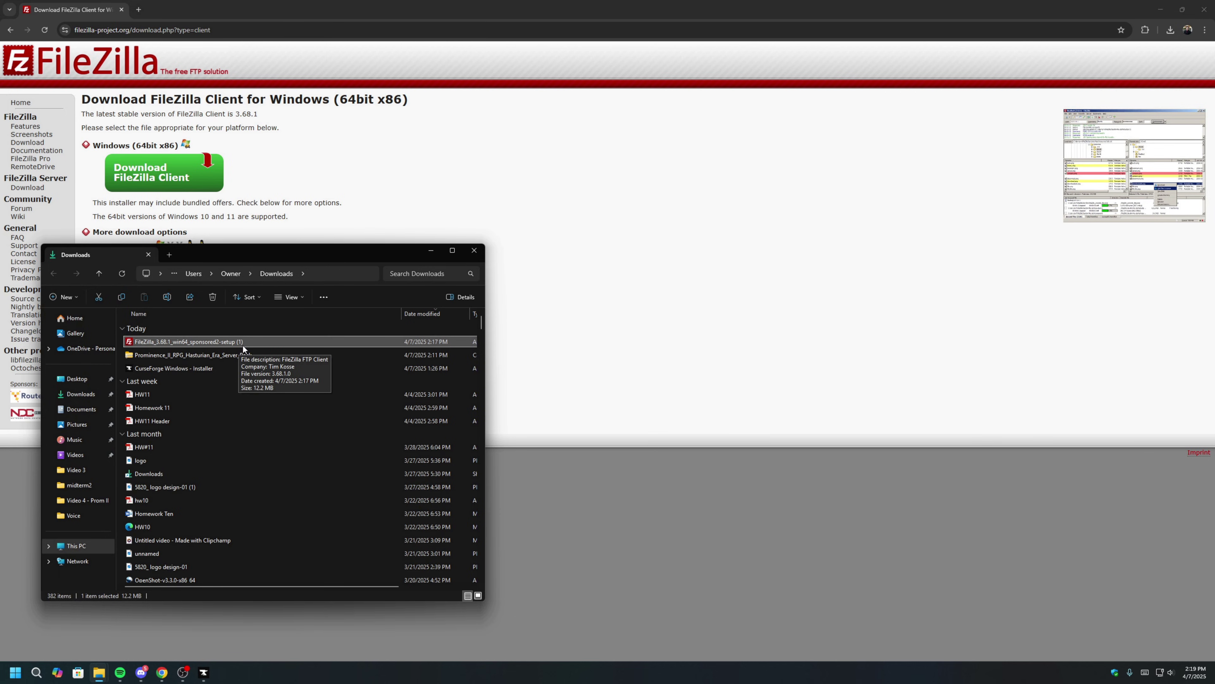
Run the installer with default options, declining the Avast offer, and launch FileZilla on finish.
double_click(245, 342)
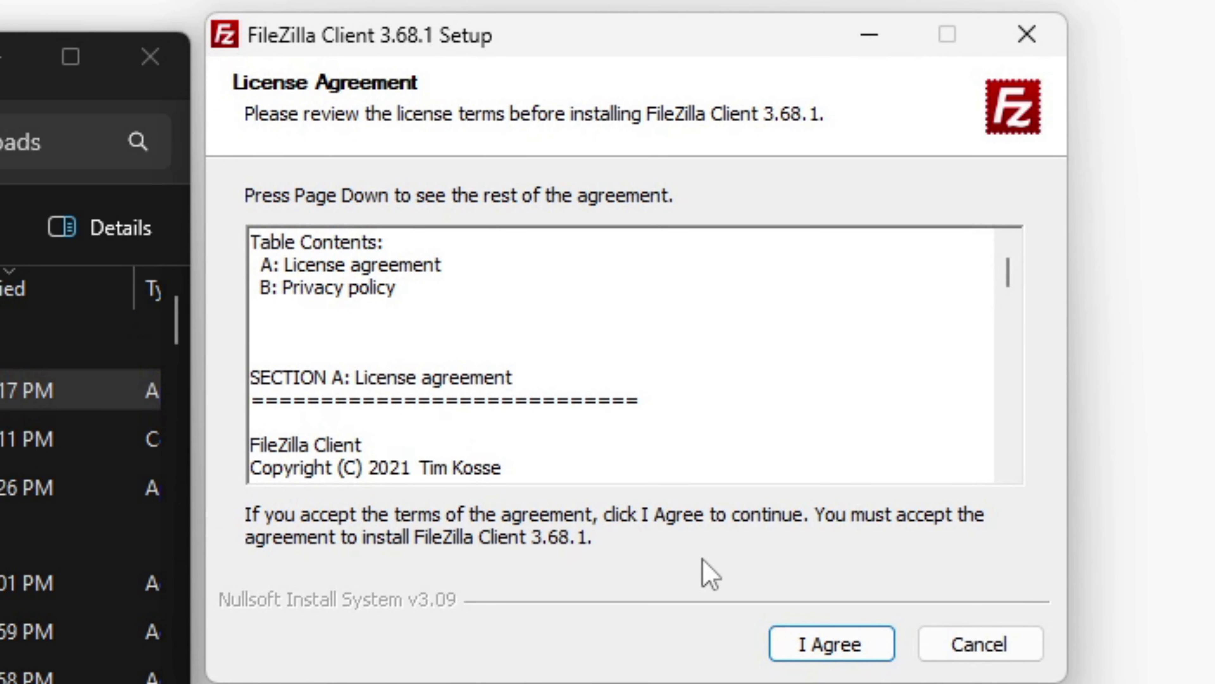
click(814, 643)
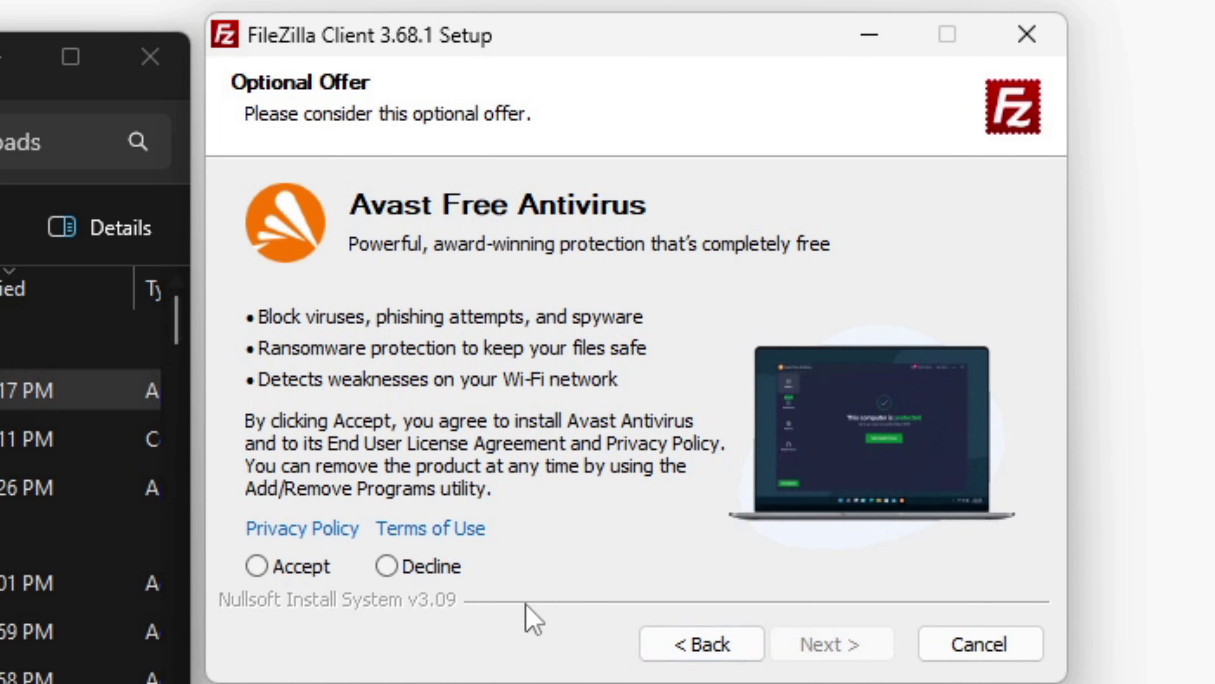
click(427, 567)
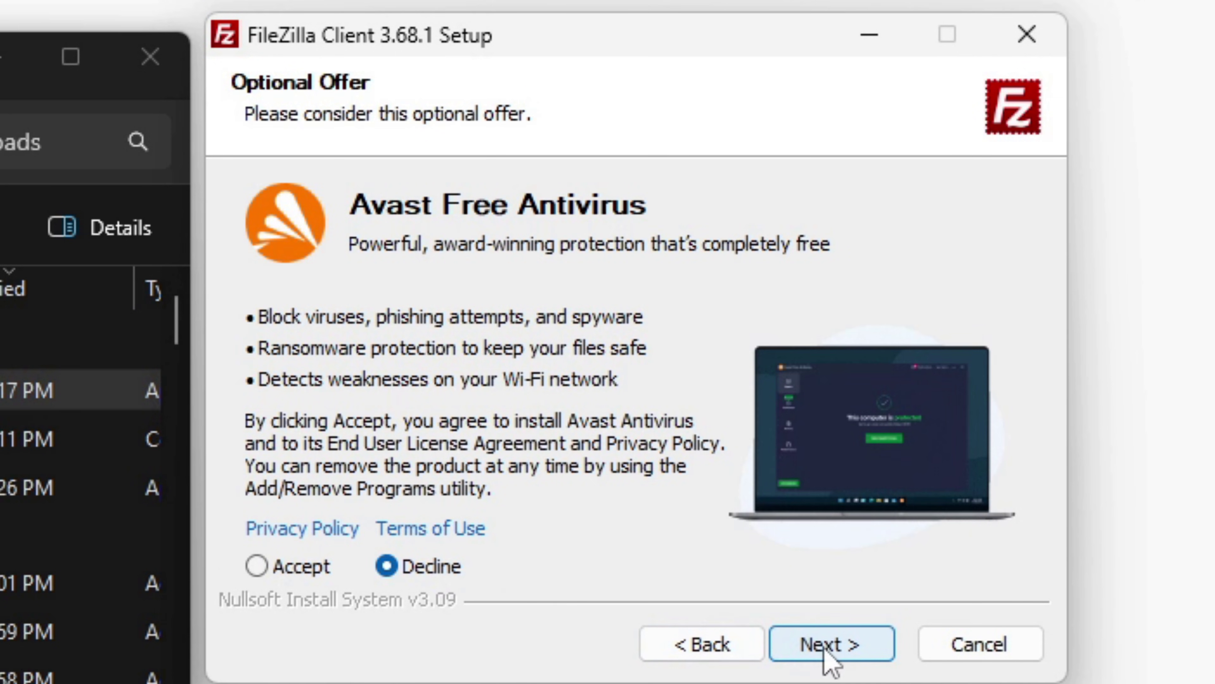
click(821, 648)
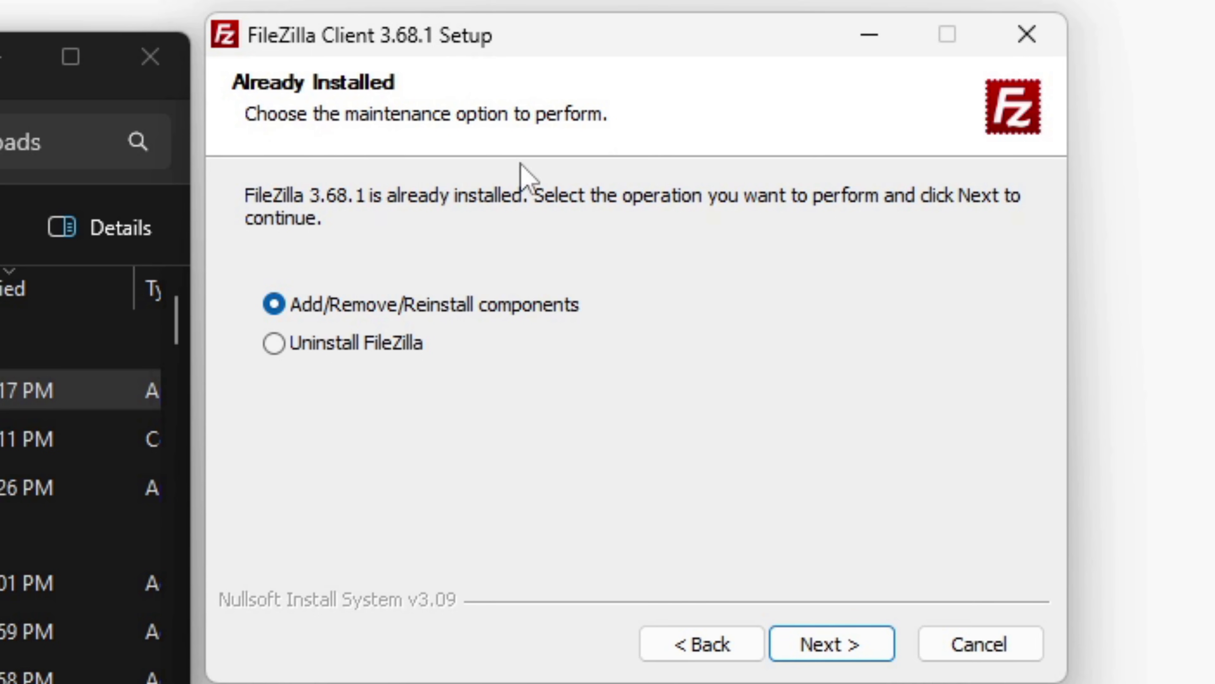
click(861, 647)
click(864, 657)
click(858, 656)
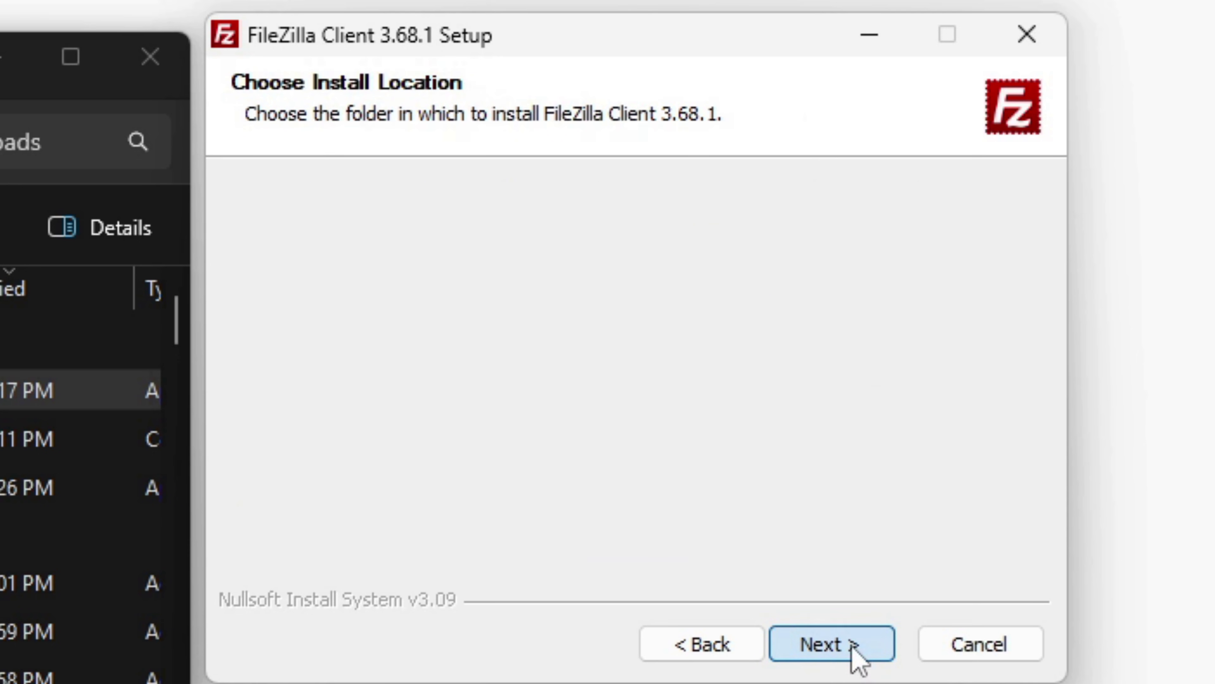
click(844, 657)
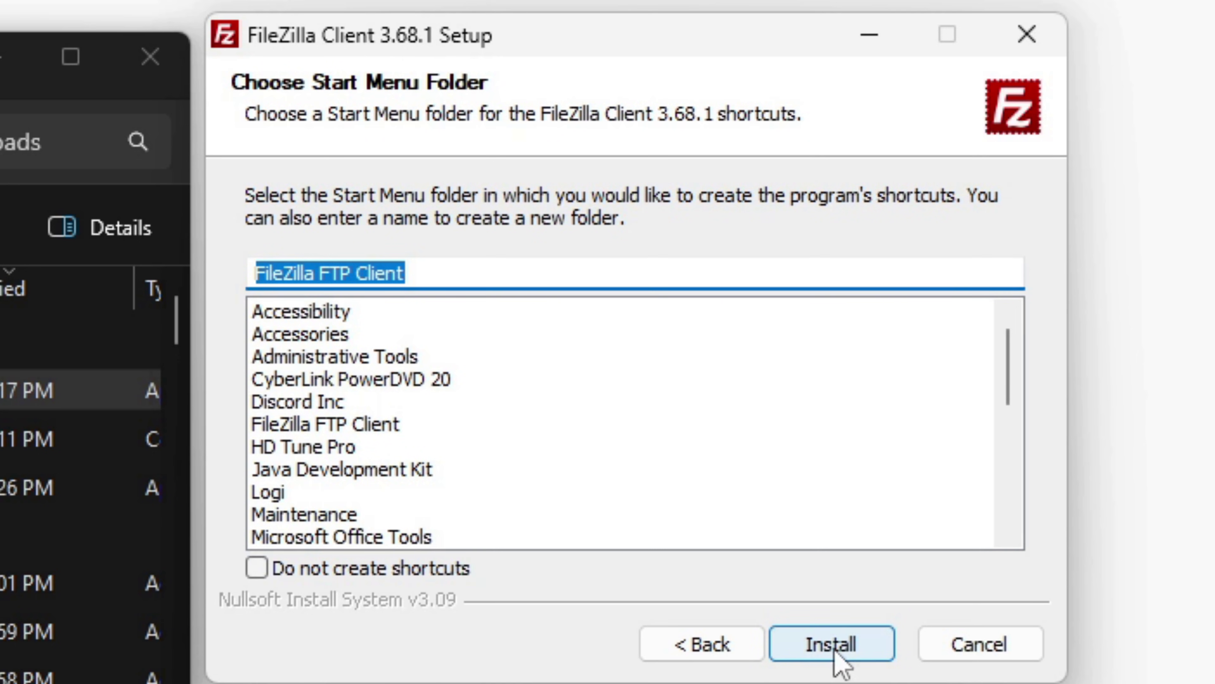
click(842, 659)
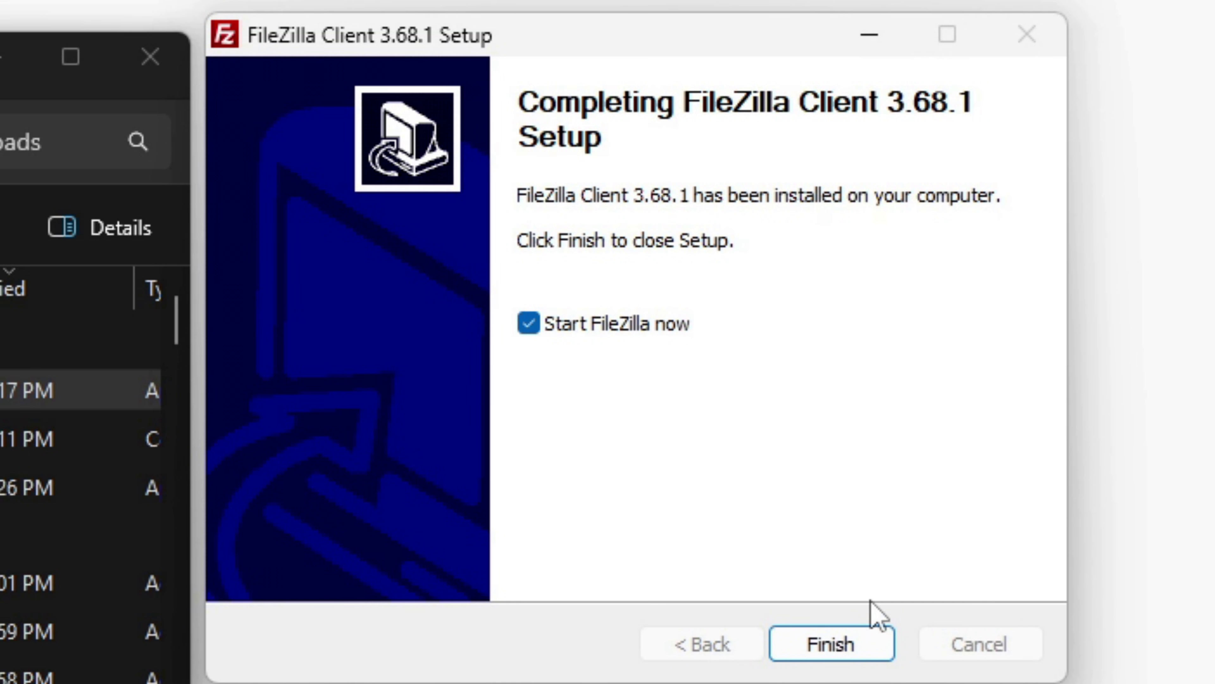
click(876, 658)
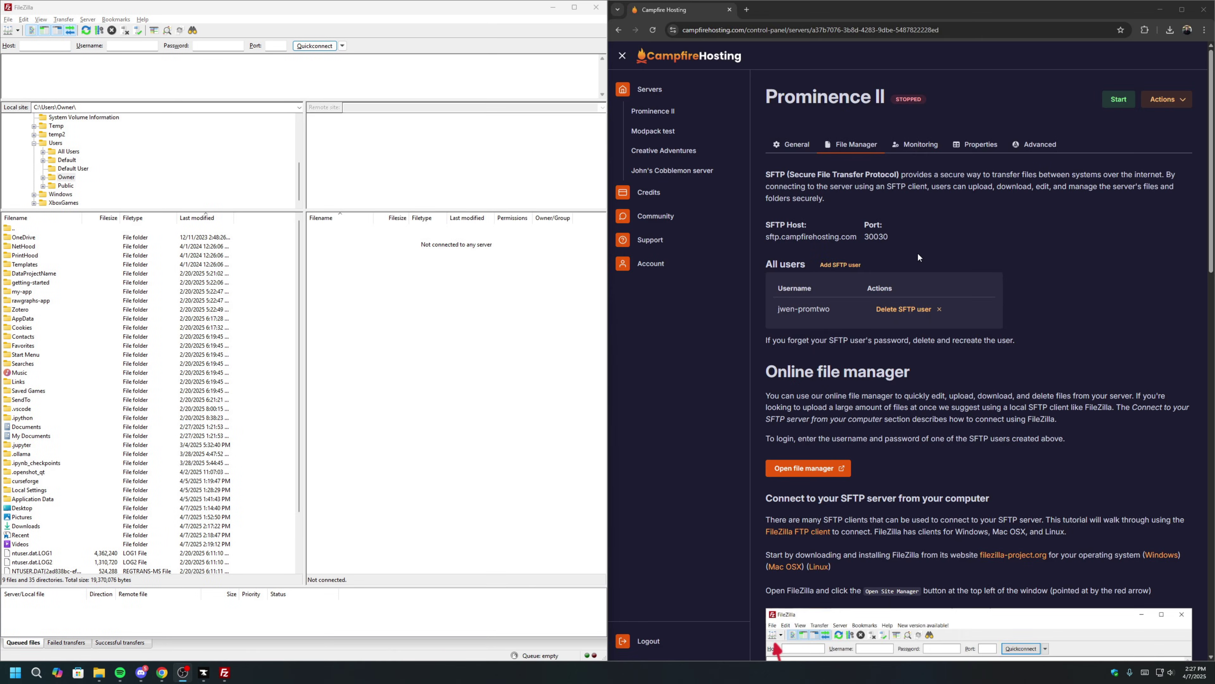
Add a new site under My Sites in Site Manager using the SFTP protocol.
scroll(917, 240, down, 10)
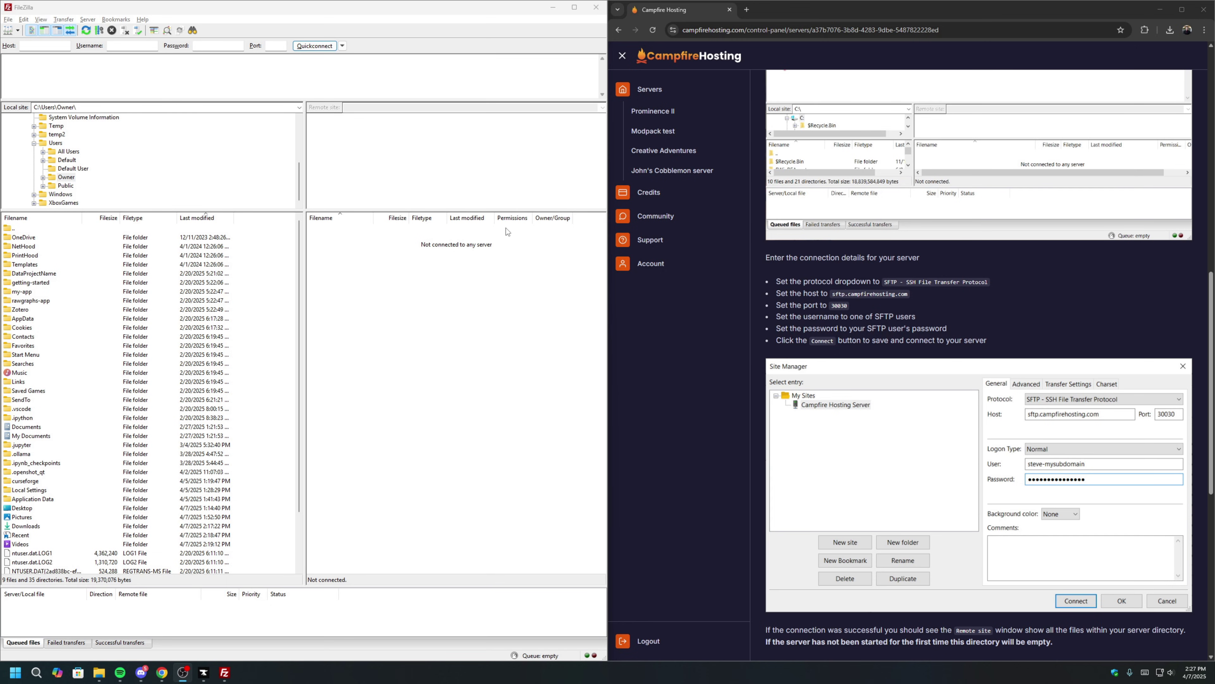
click(9, 32)
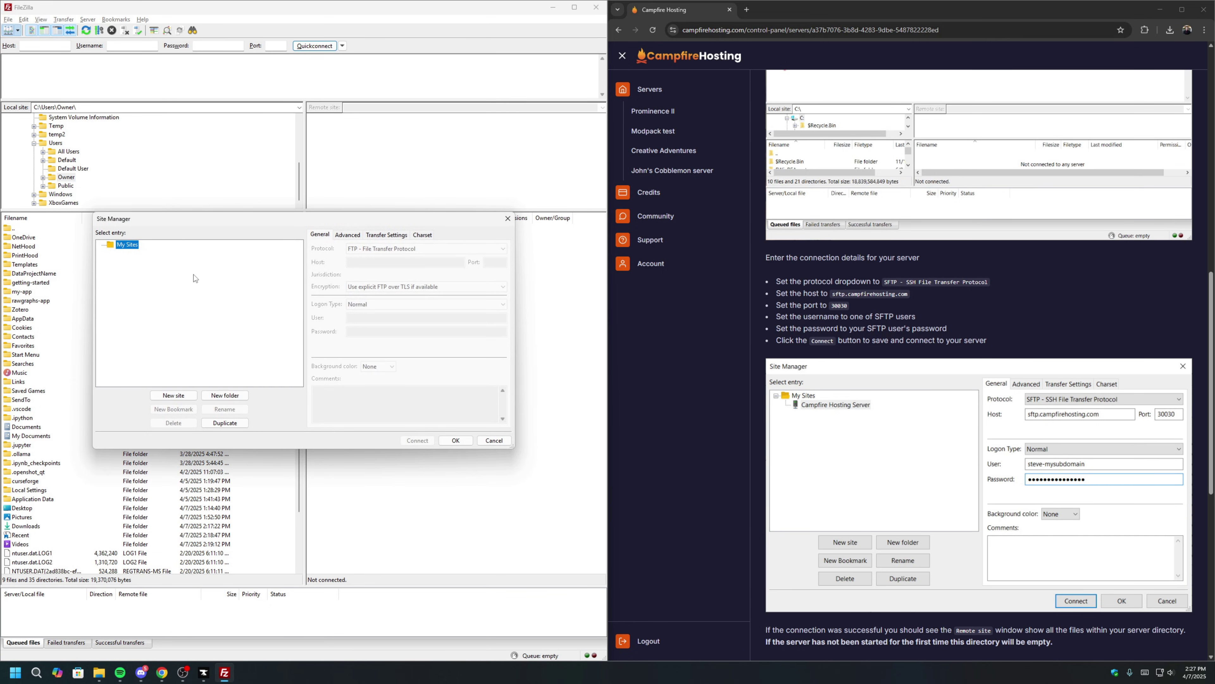
click(173, 395)
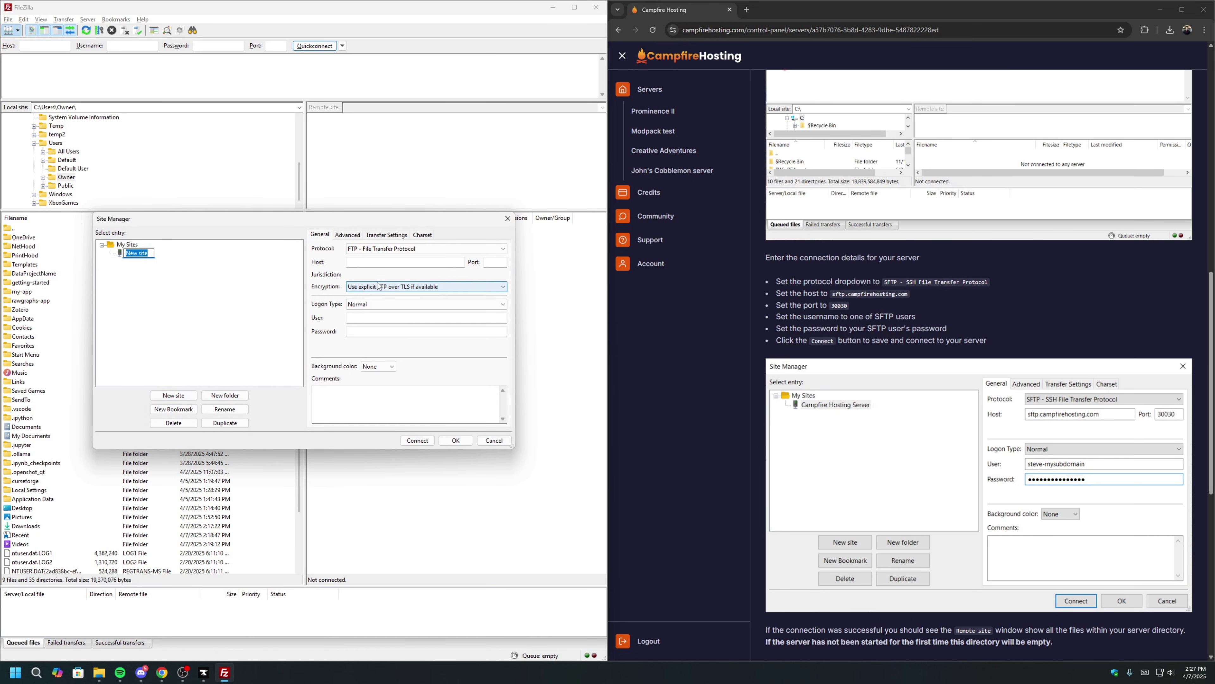
click(379, 263)
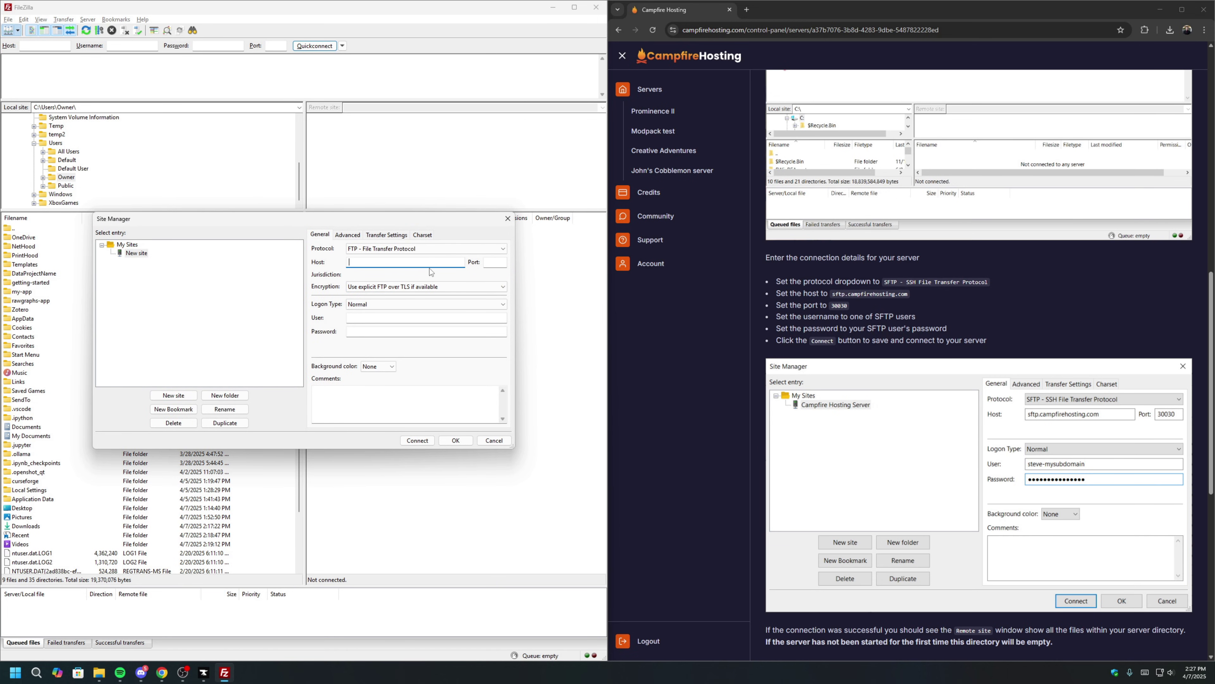
click(378, 248)
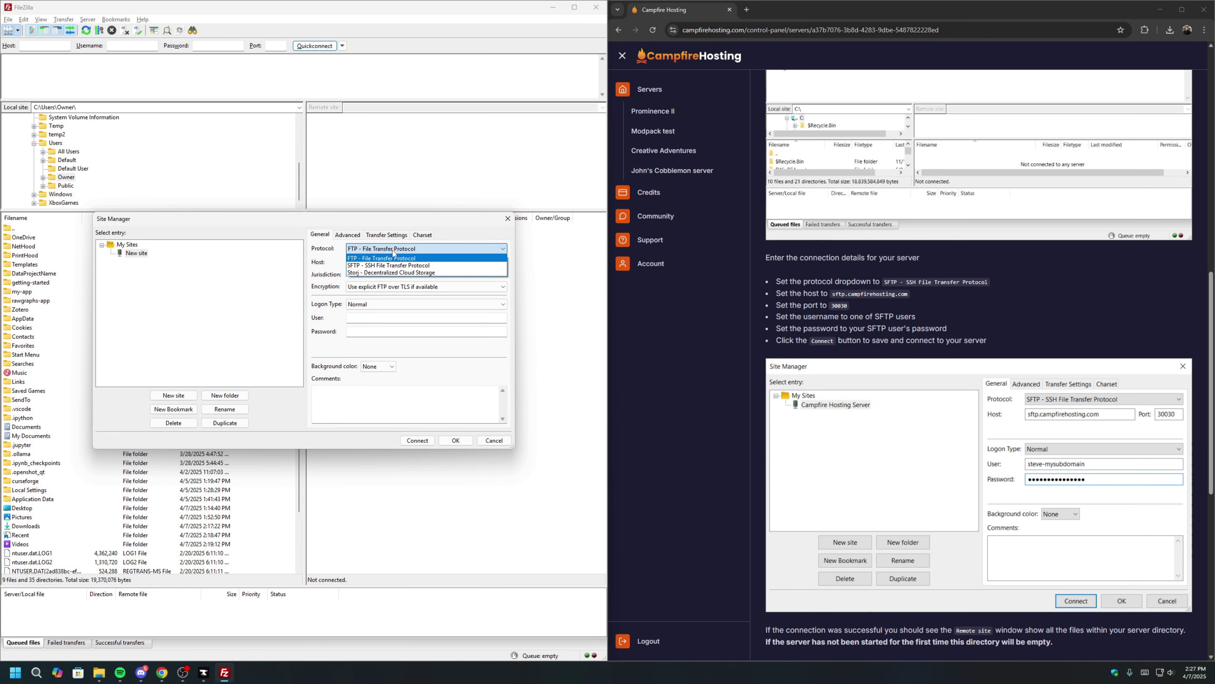
click(410, 265)
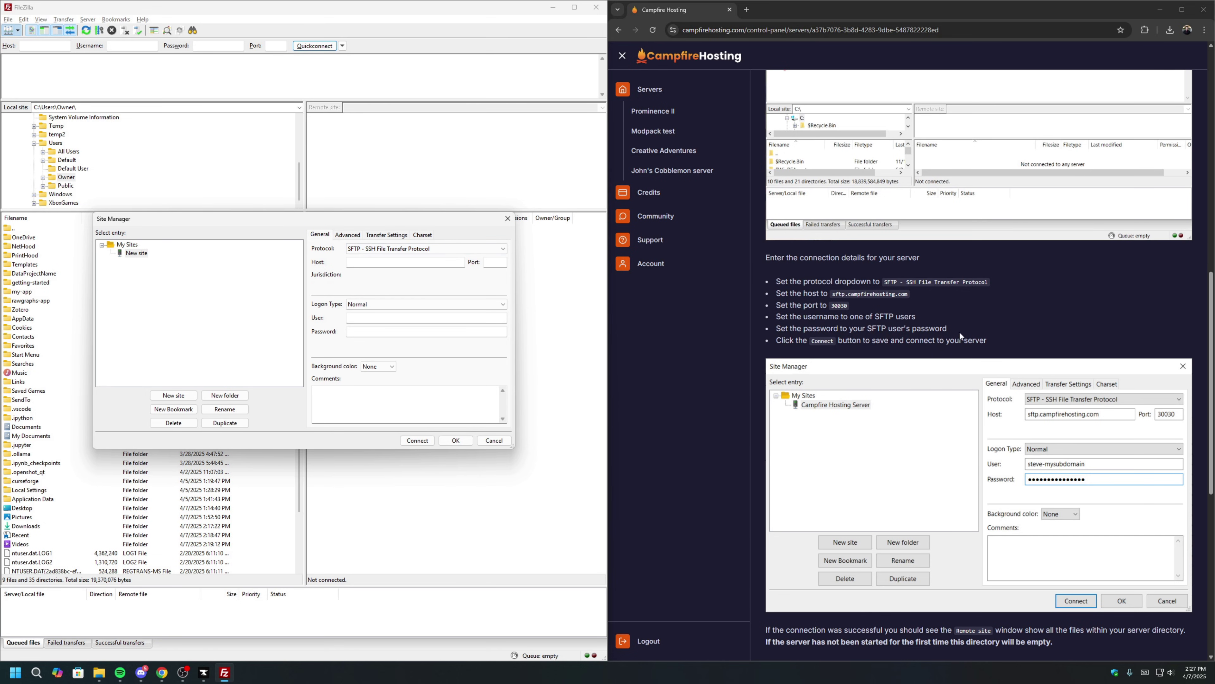
Copy the host sftp.campfirehosting.com and port 30030 from the guide into the site.
drag(833, 294, 908, 295)
key(ctrl+c)
click(420, 262)
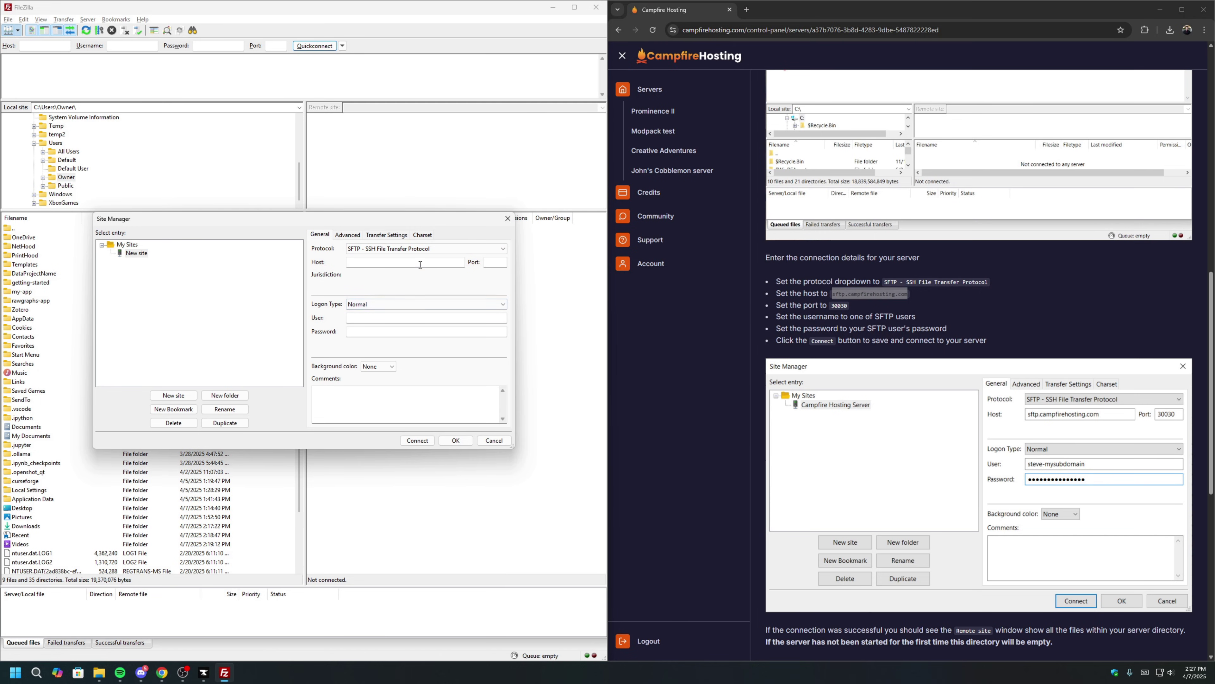
key(ctrl+v)
key(Tab)
double_click(839, 305)
key(ctrl+c)
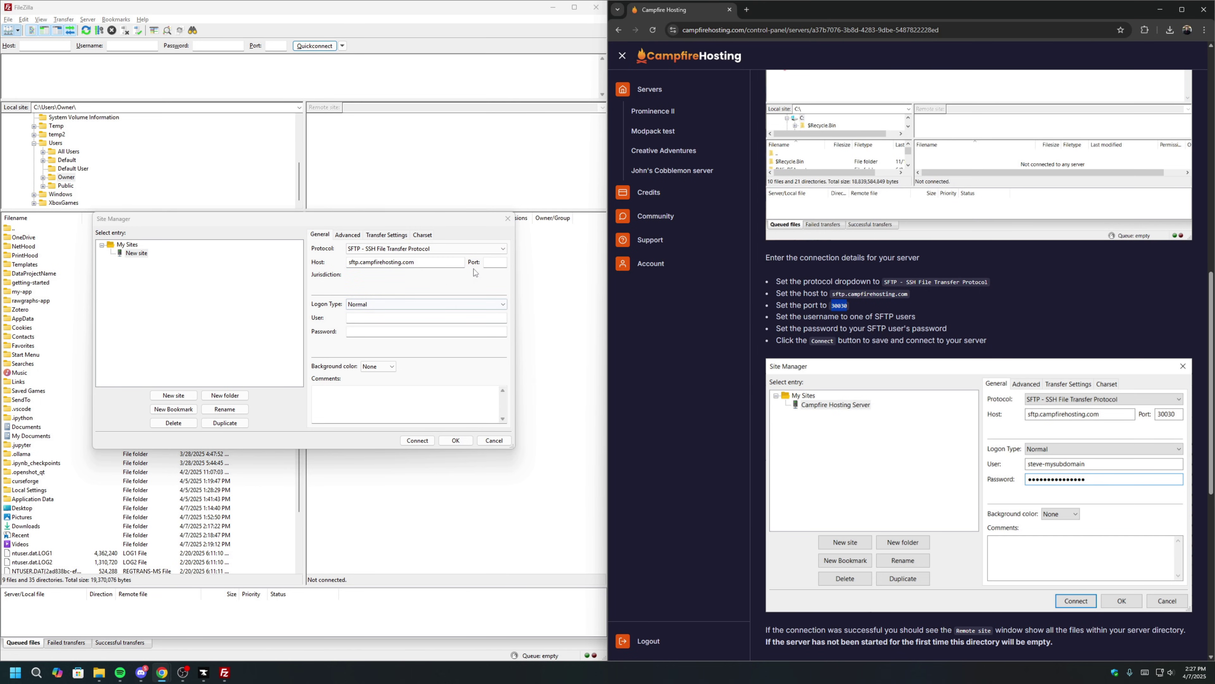
click(474, 272)
key(ctrl+v)
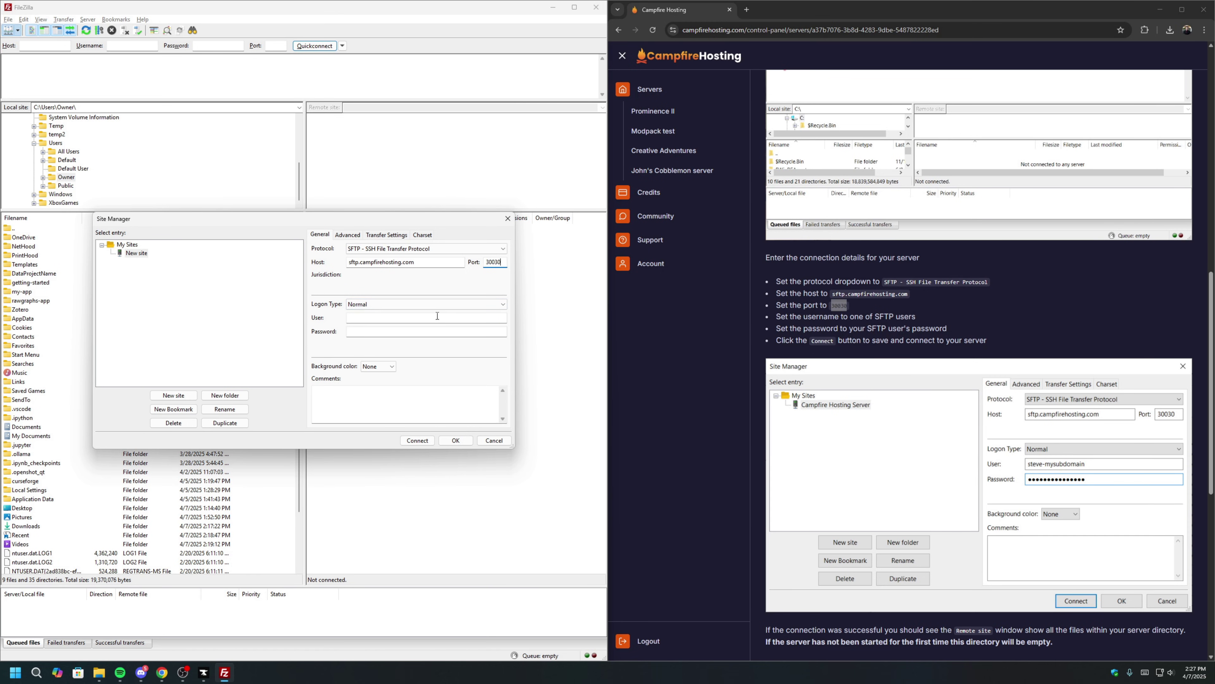
Paste the SFTP username, enter the account password, and connect to the server.
click(434, 318)
scroll(930, 360, up, 10)
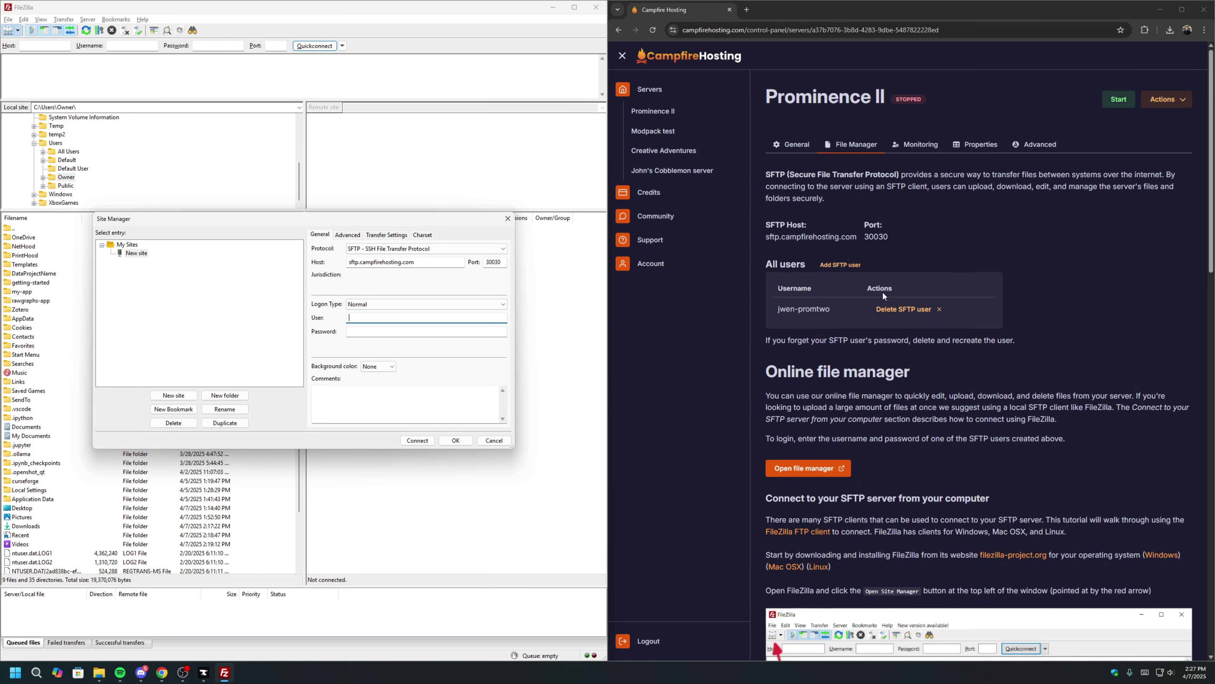
drag(837, 308, 778, 309)
key(ctrl+c)
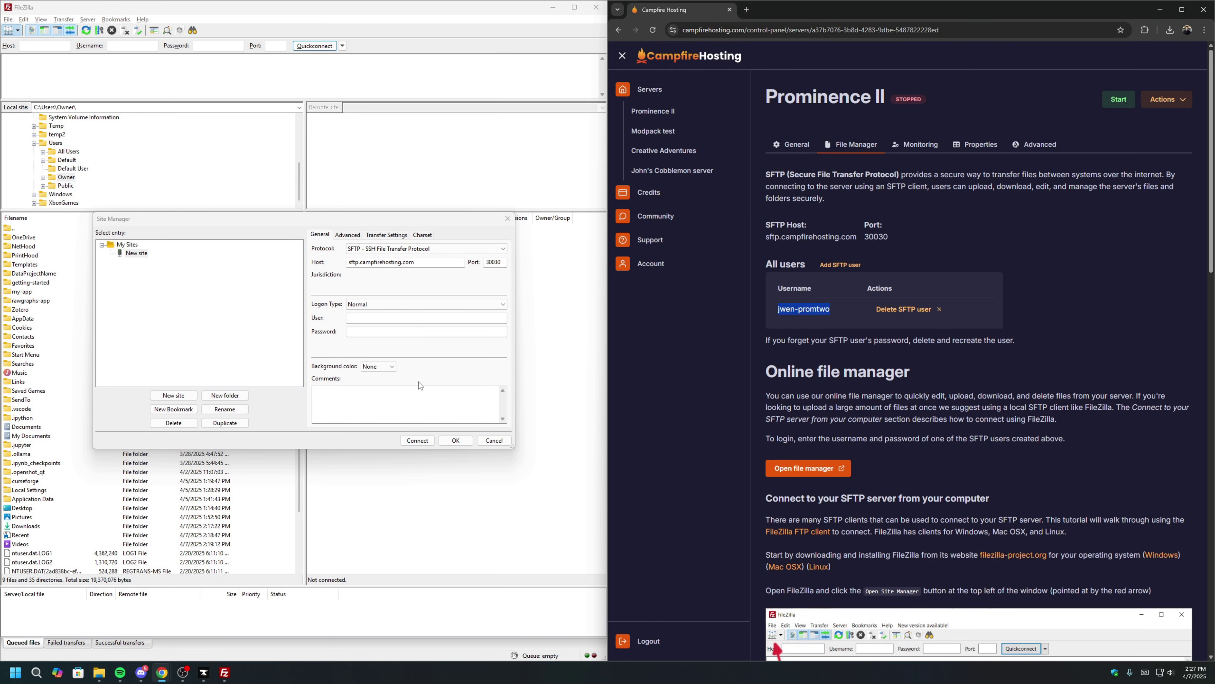
click(371, 353)
key(ctrl+v)
key(Tab)
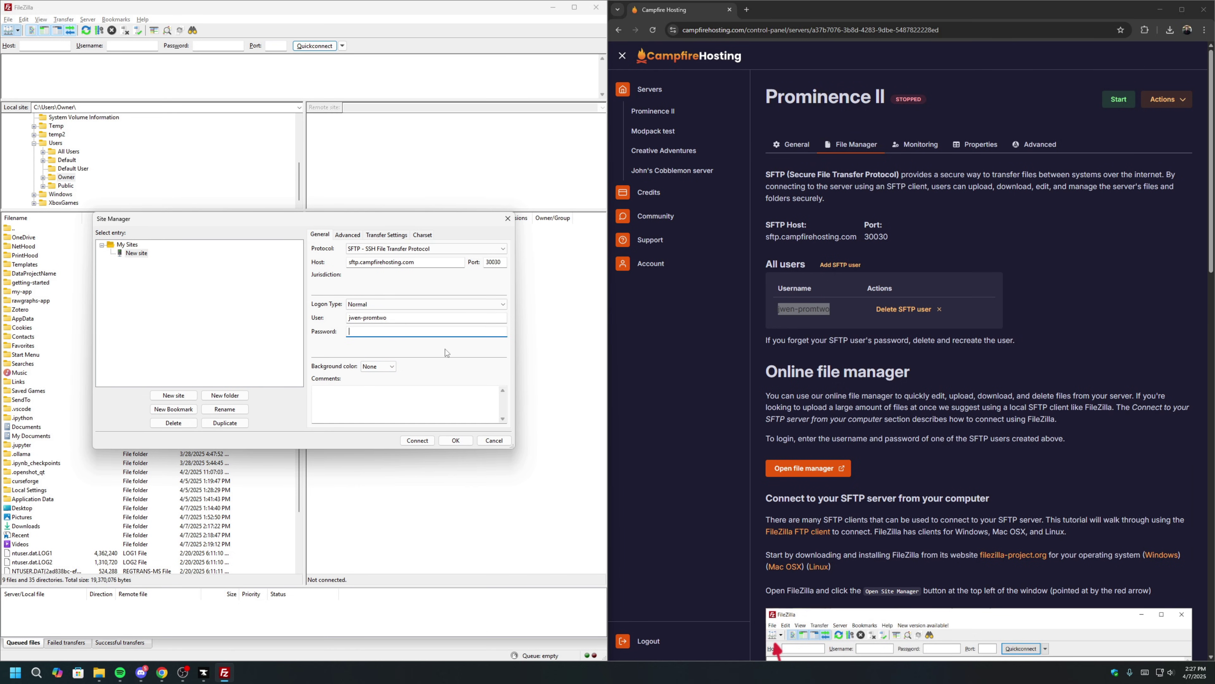
text(•••)
click(417, 440)
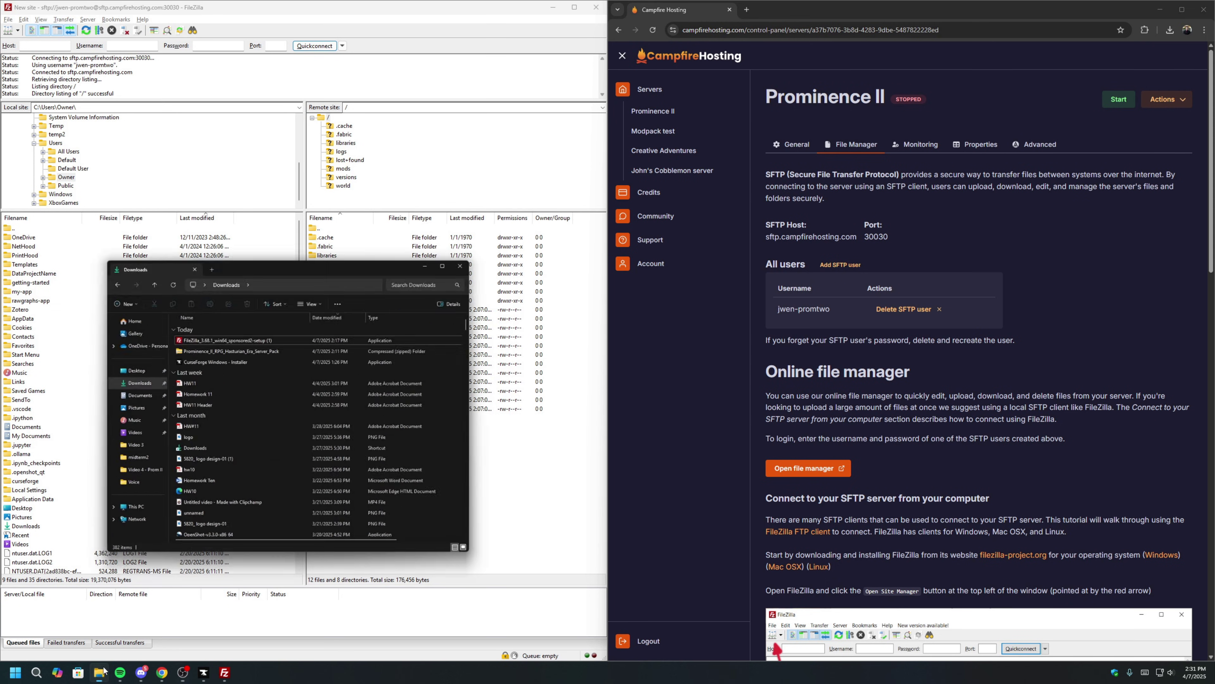
Extract the downloaded server pack zip into its suggested folder in Downloads.
click(268, 283)
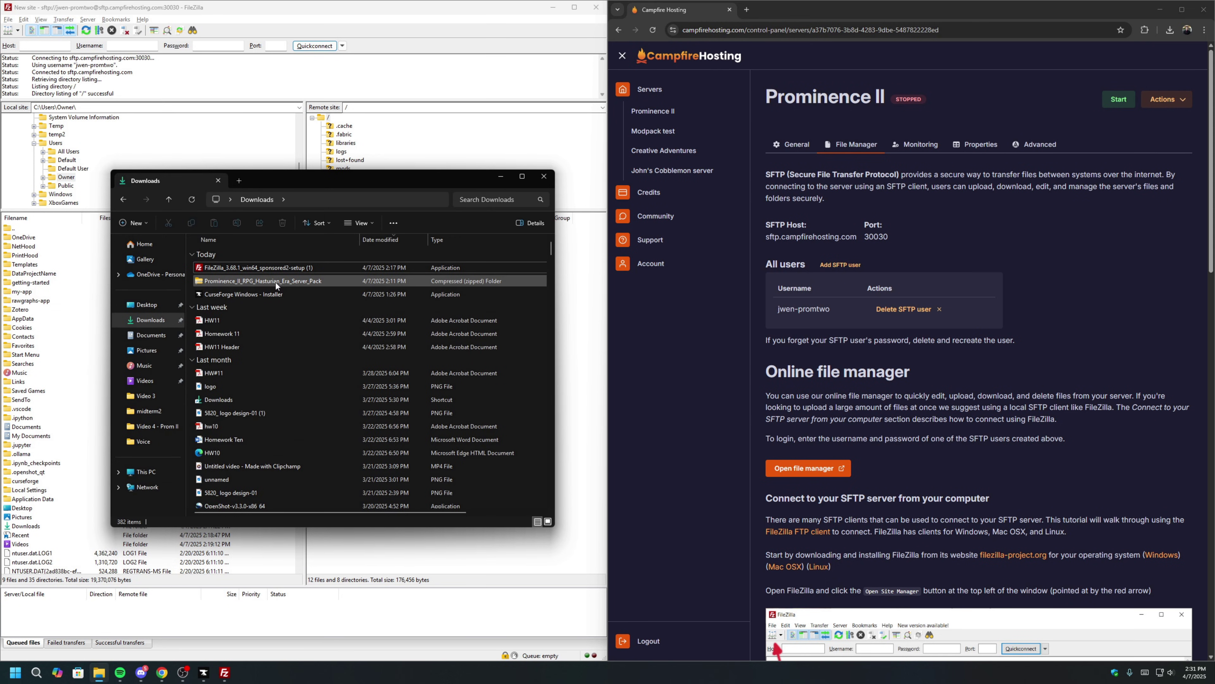
right_click(276, 285)
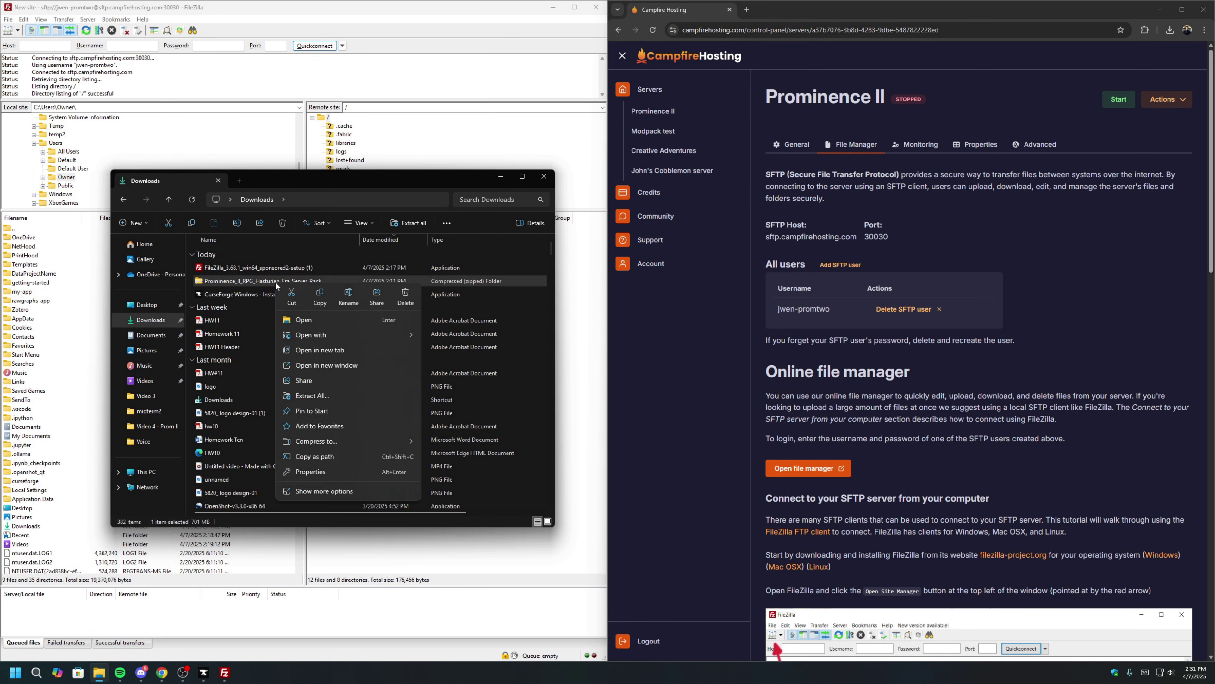
click(350, 394)
click(702, 430)
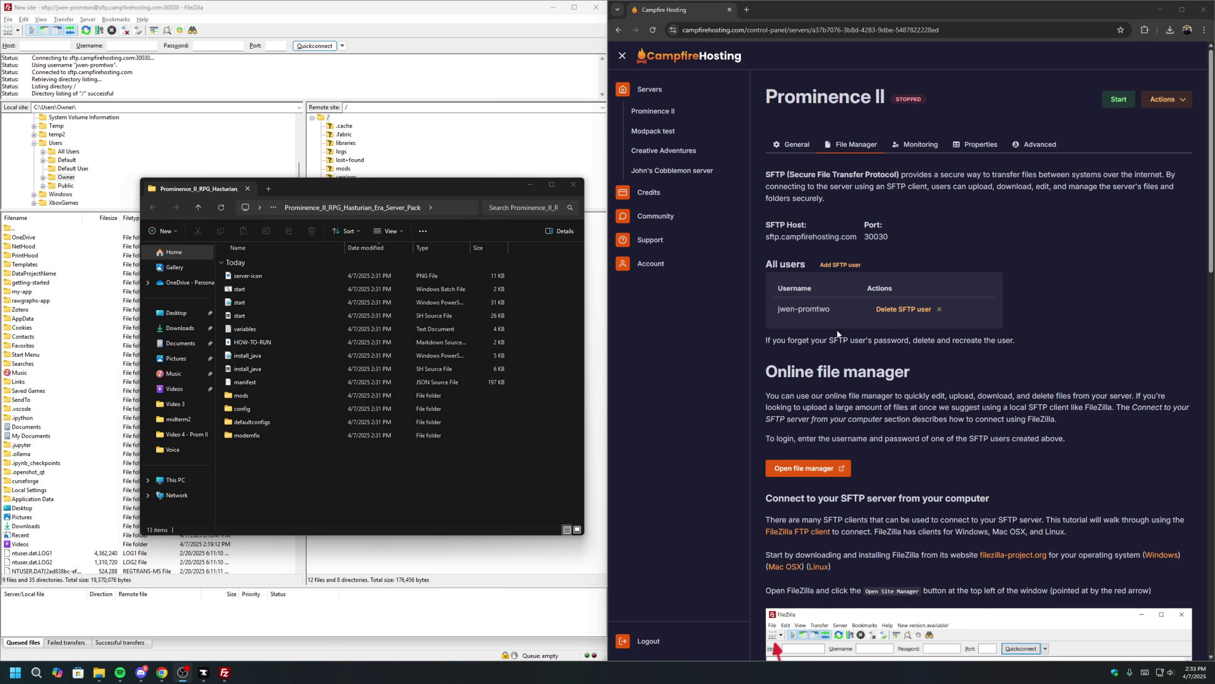
Upload all 13 files and folders of the extracted server pack to the server root.
click(416, 13)
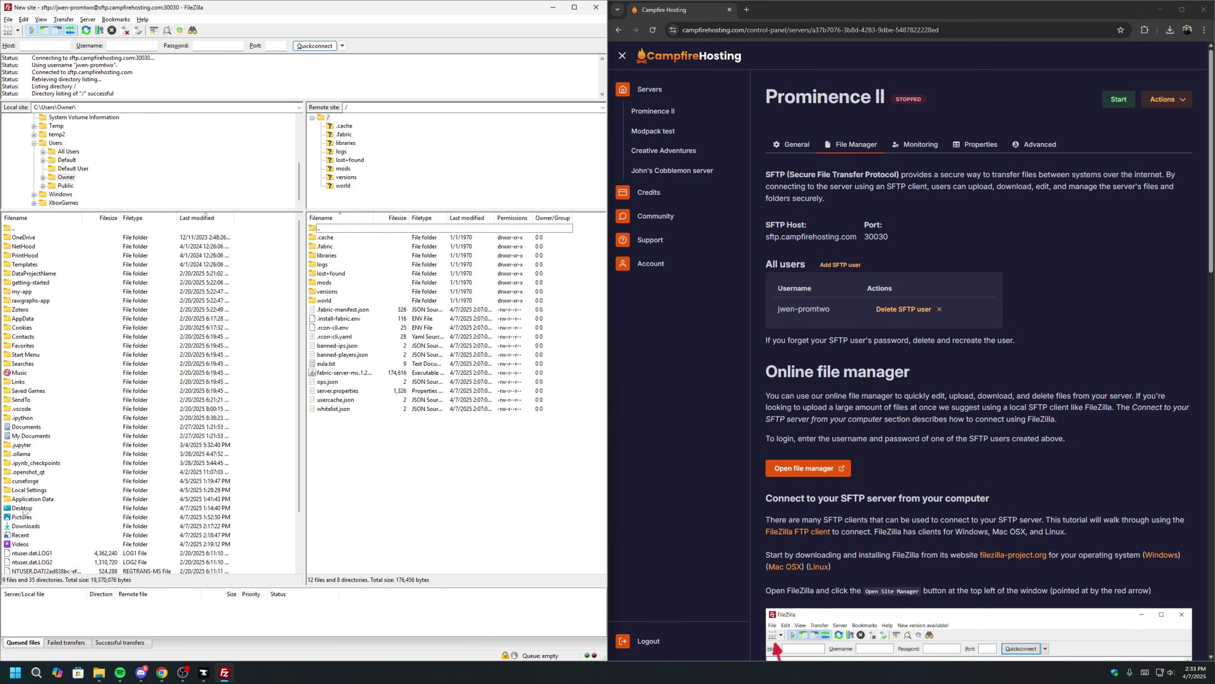
click(30, 526)
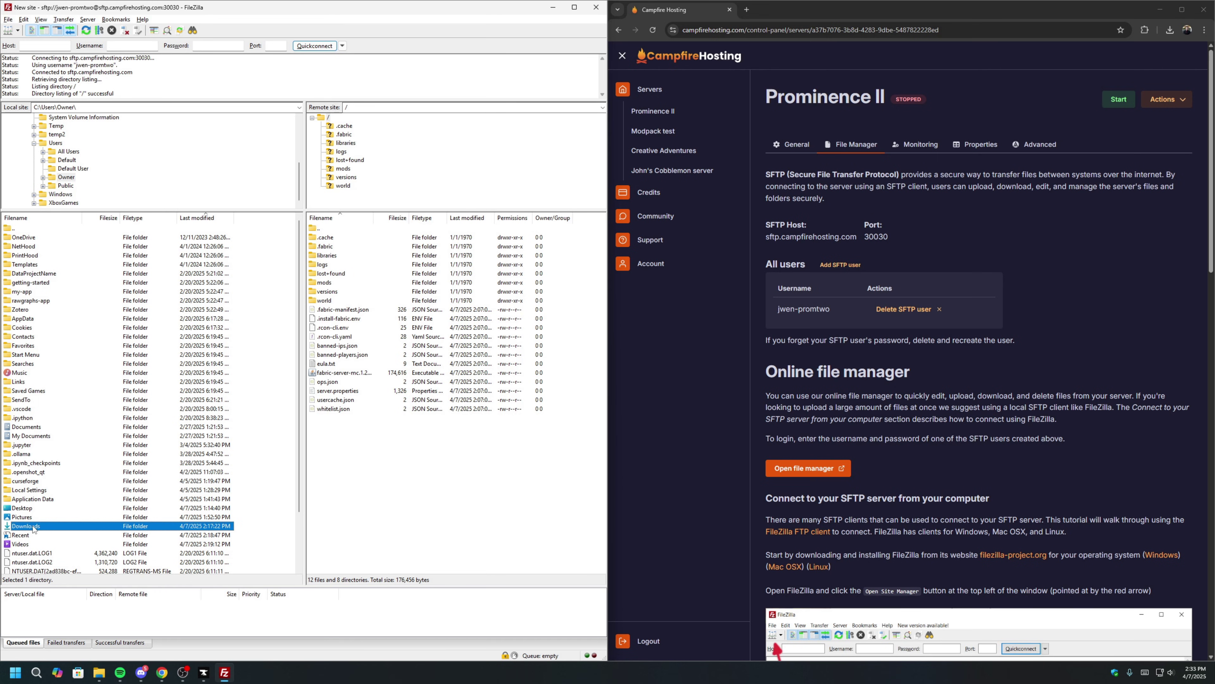
double_click(33, 526)
double_click(45, 238)
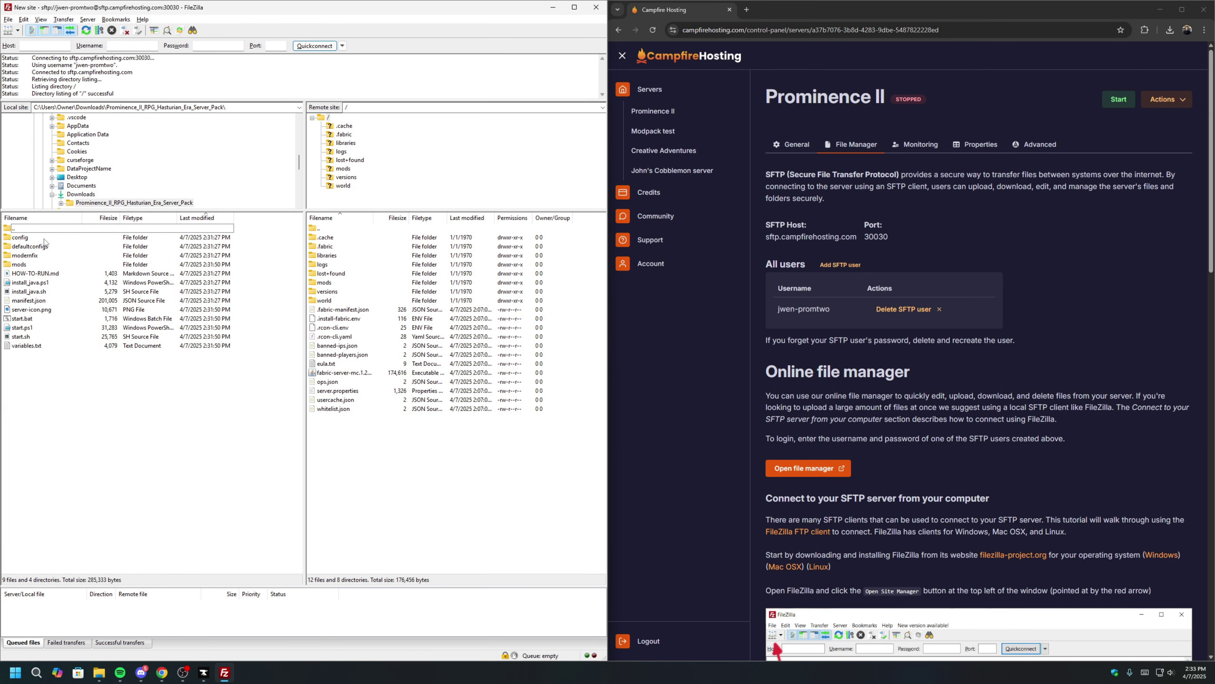
drag(78, 375, 34, 233)
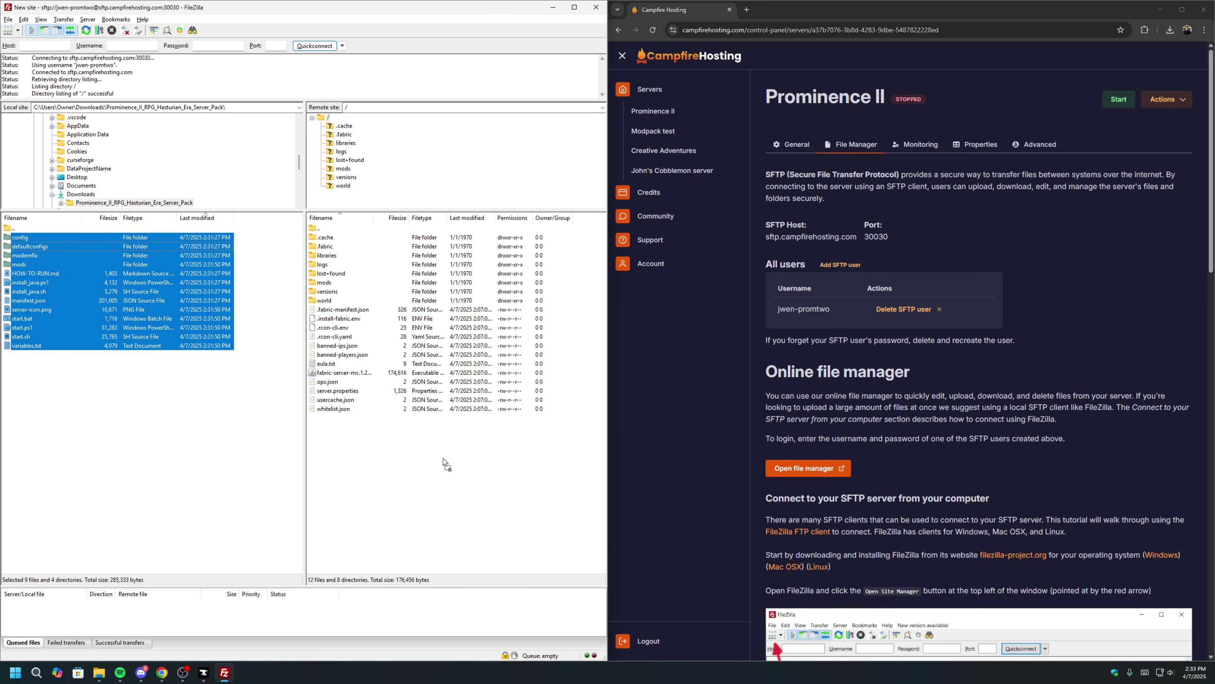
drag(443, 463, 443, 462)
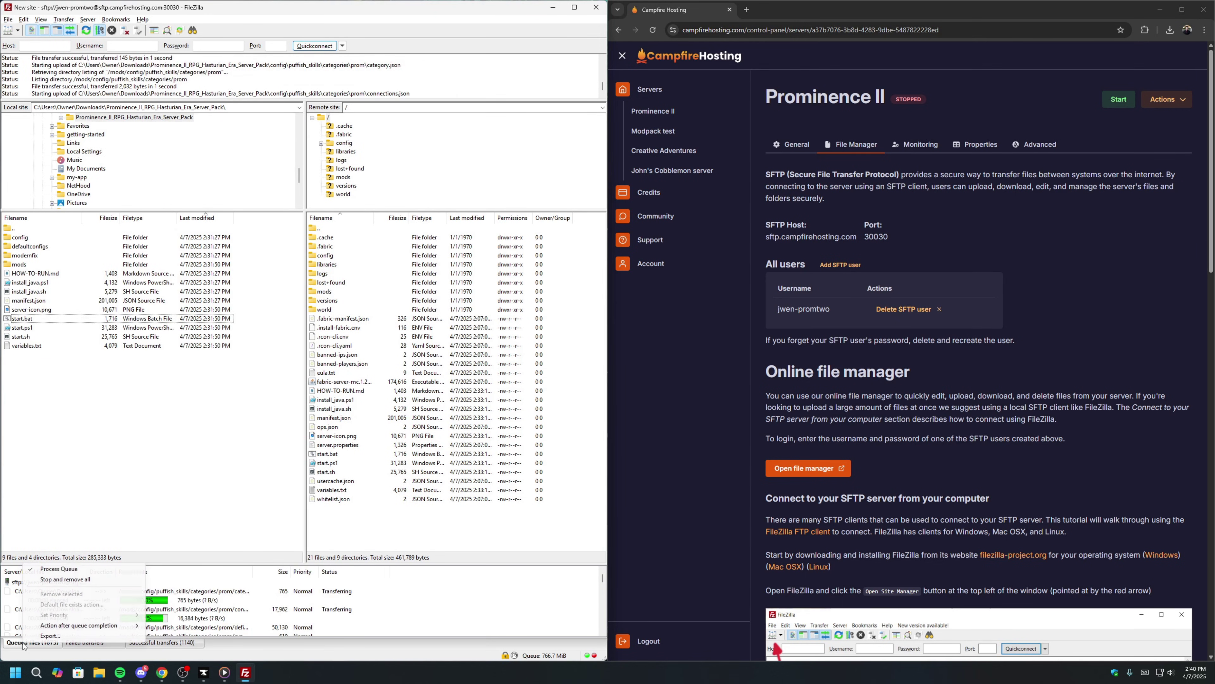
right_click(25, 565)
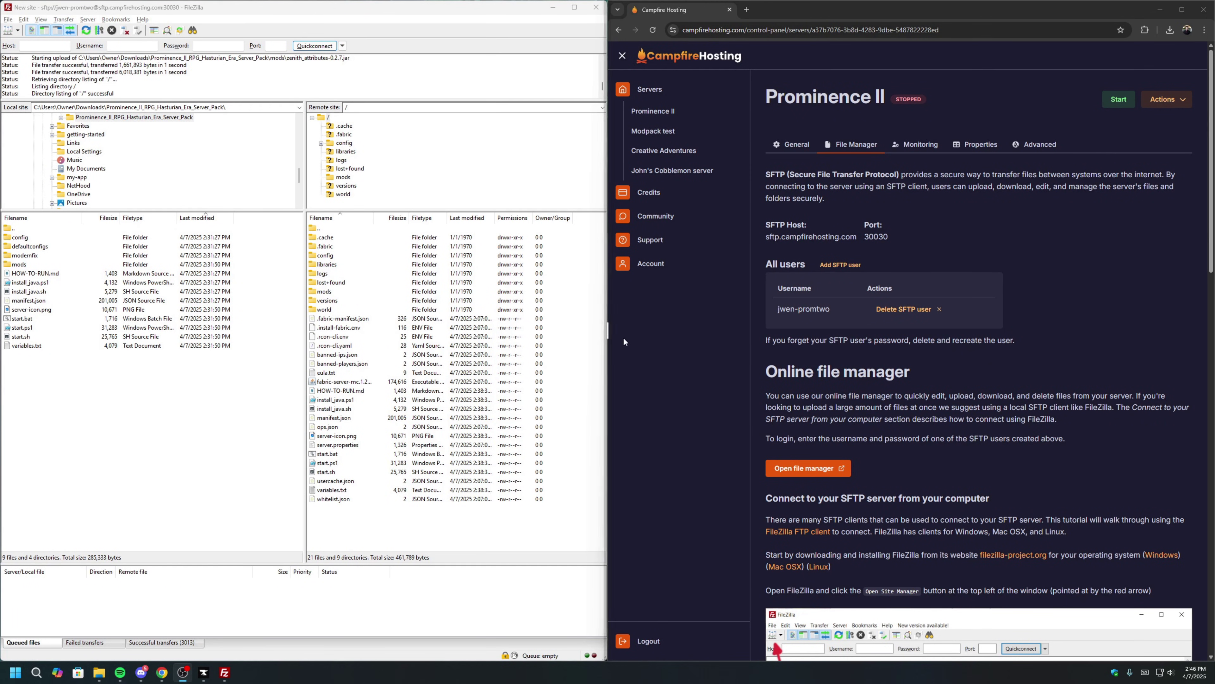
click(813, 15)
Change the Prominence II server package to Gold (3 CPUs / 8 GB RAM).
double_click(813, 15)
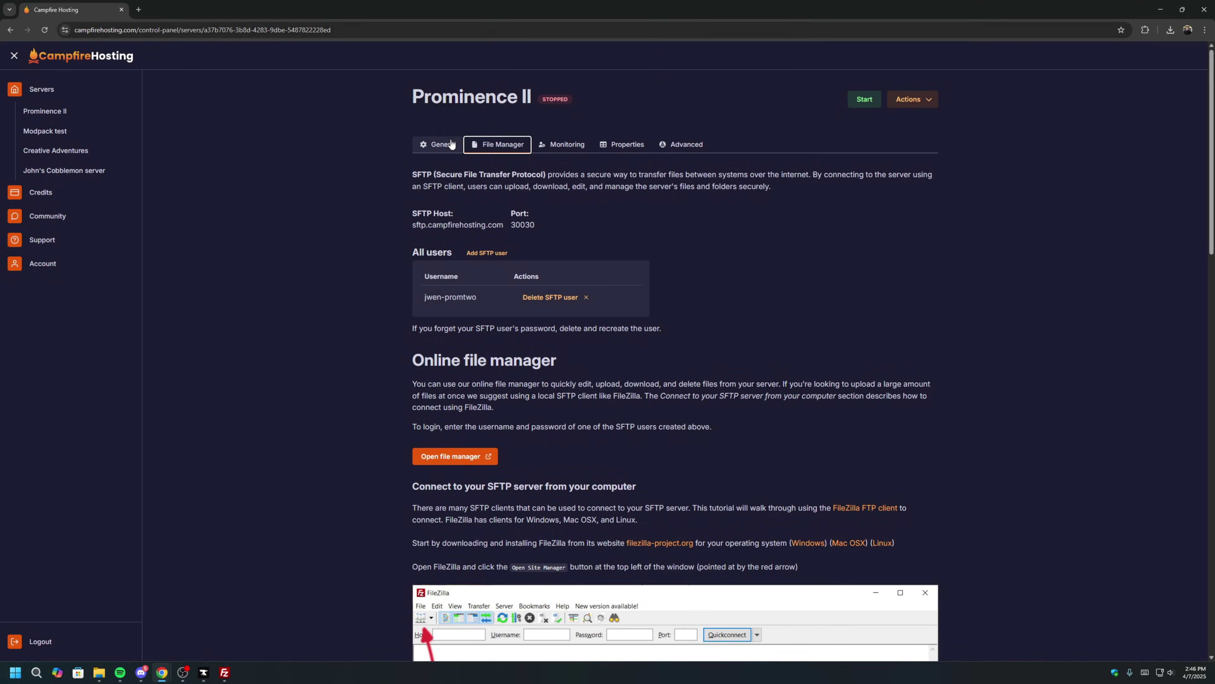
click(448, 145)
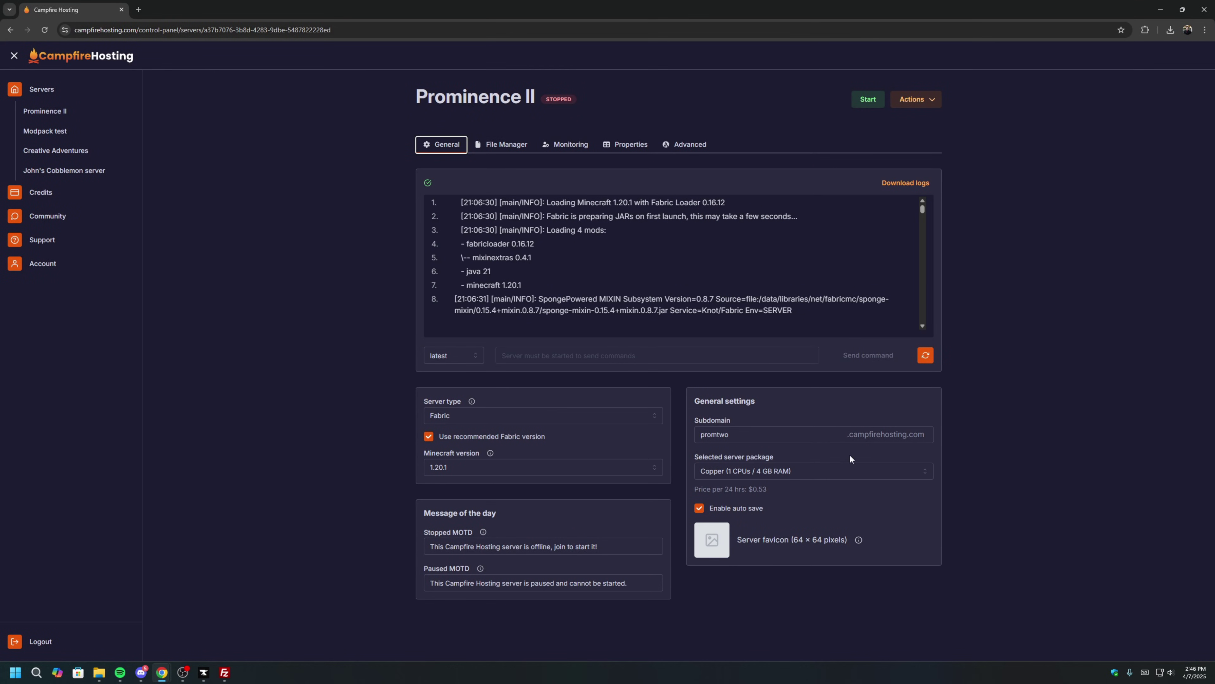
click(832, 470)
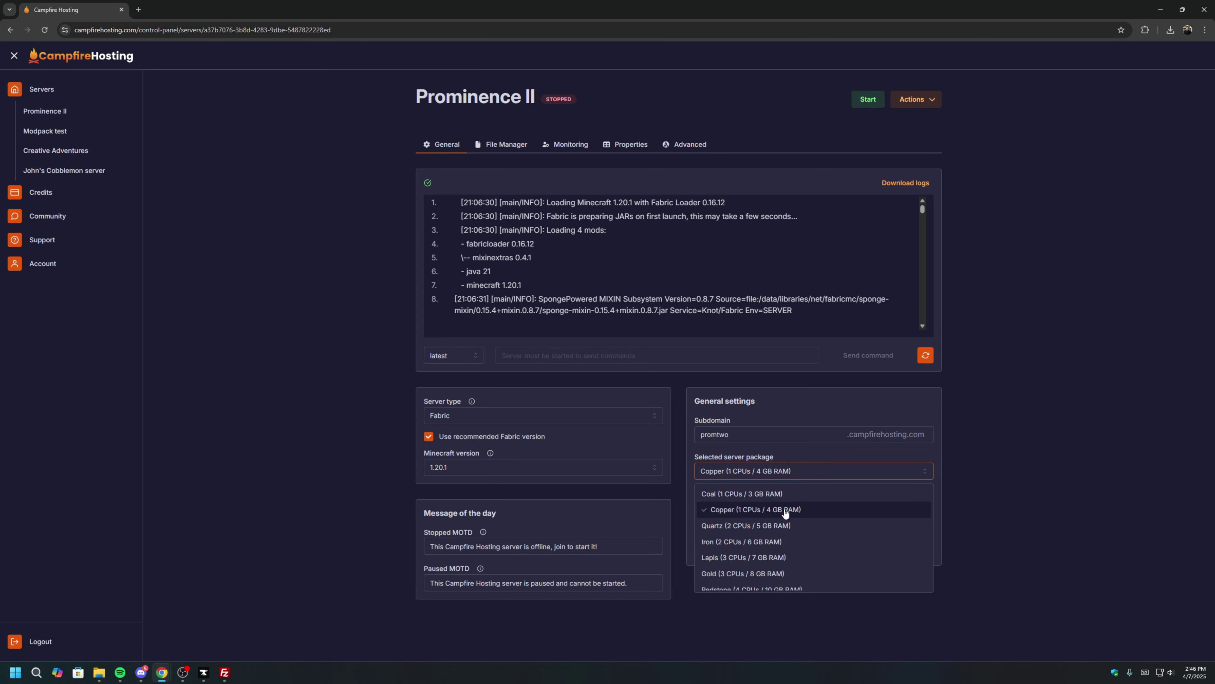
scroll(785, 527, down, 2)
click(785, 535)
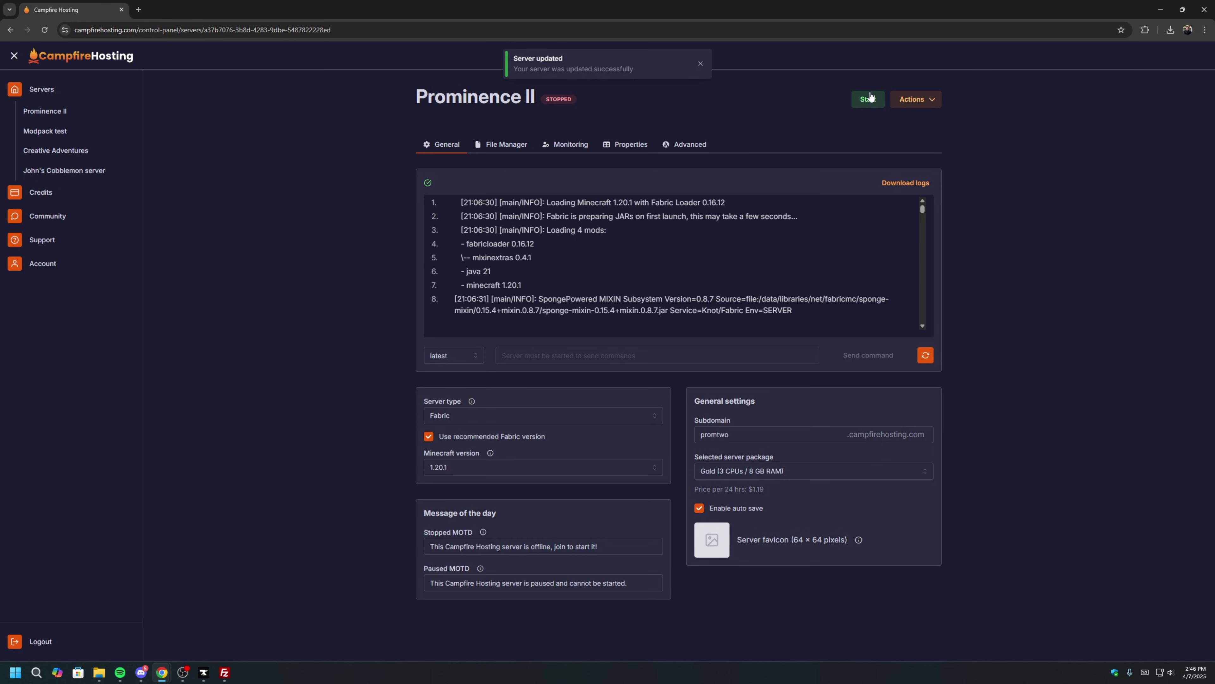
Start the server and dismiss the update and starting notifications.
click(868, 99)
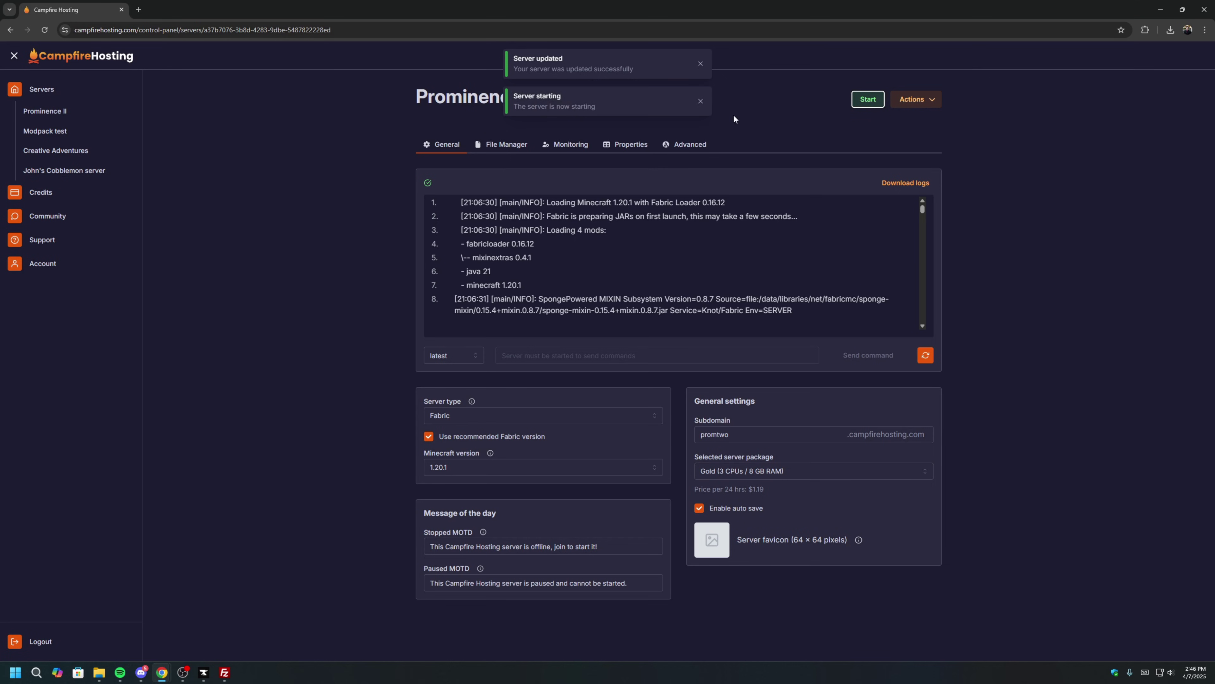
click(700, 101)
click(700, 63)
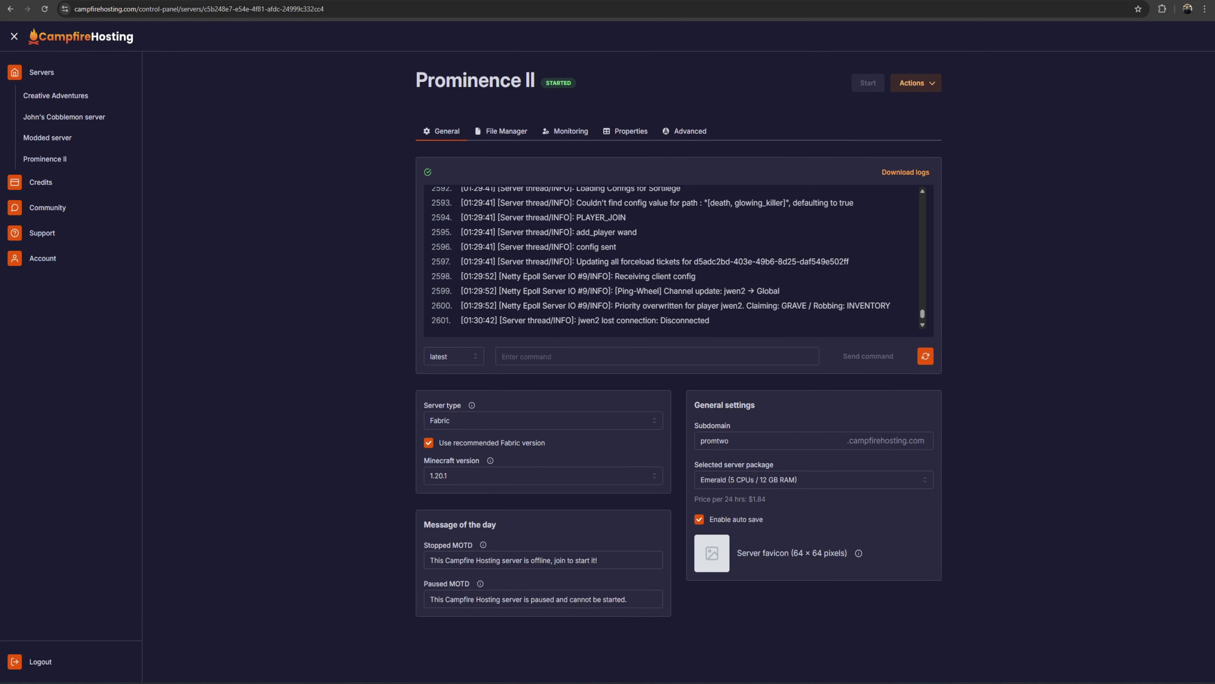
Add promtwo.campfirehosting.com as a multiplayer server entry and join it.
drag(1213, 72, 323, 132)
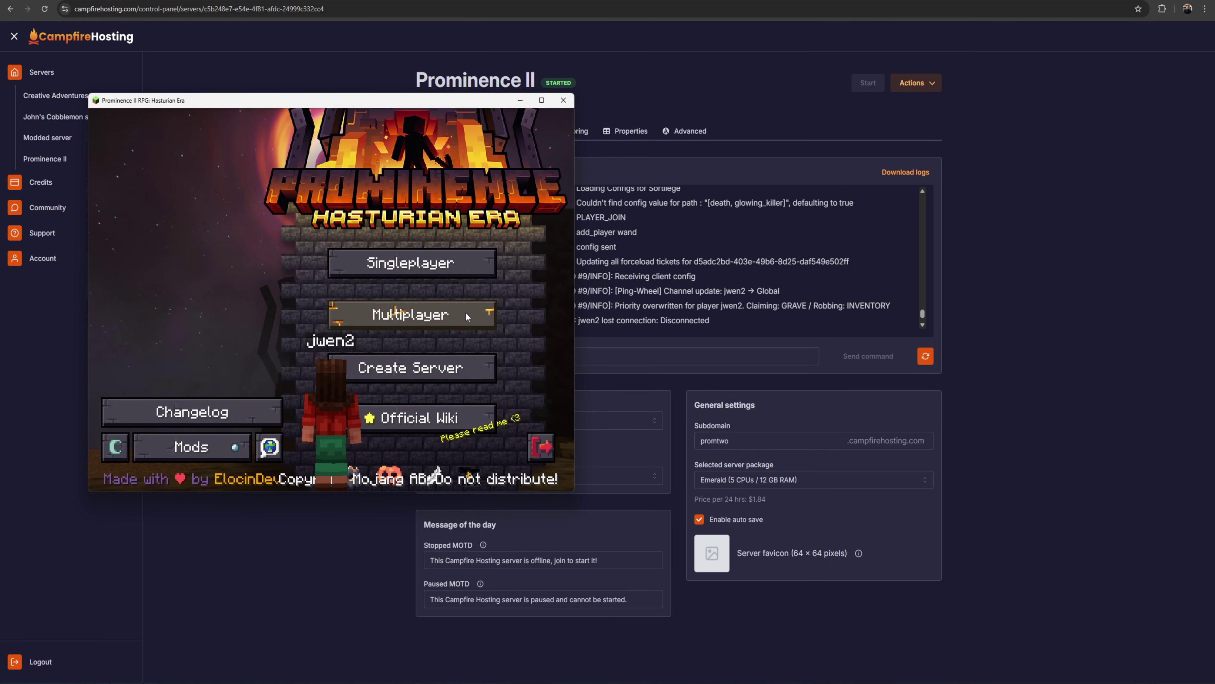
click(450, 314)
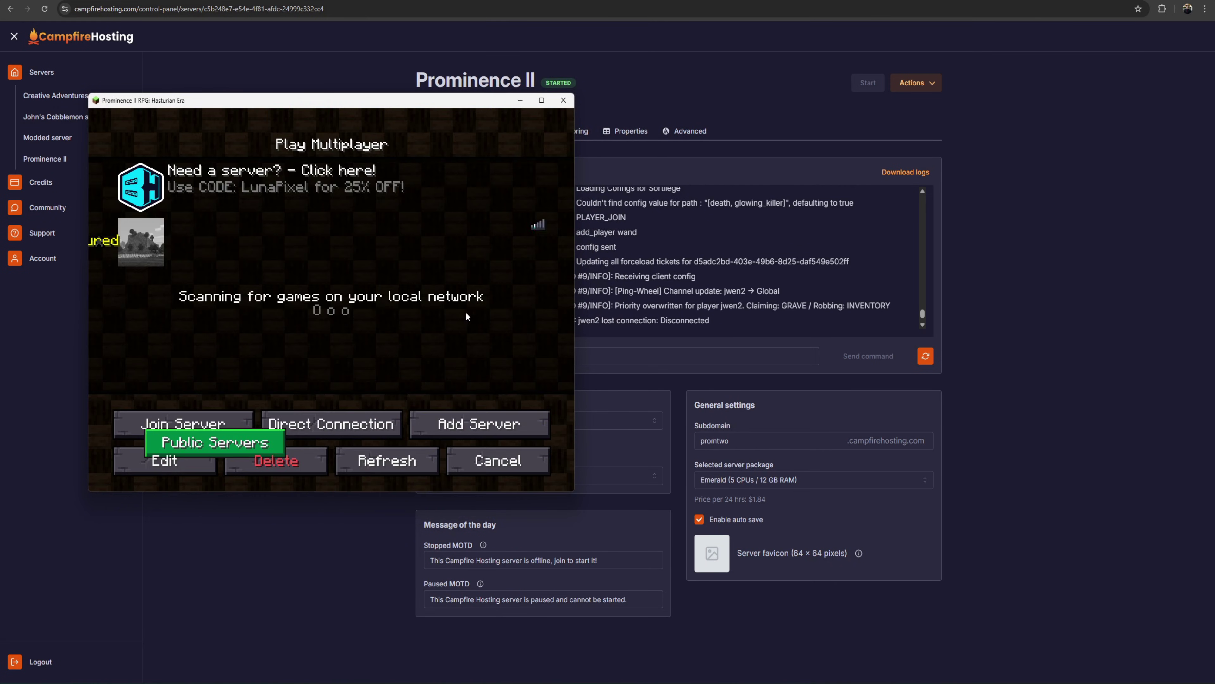
click(459, 423)
click(357, 293)
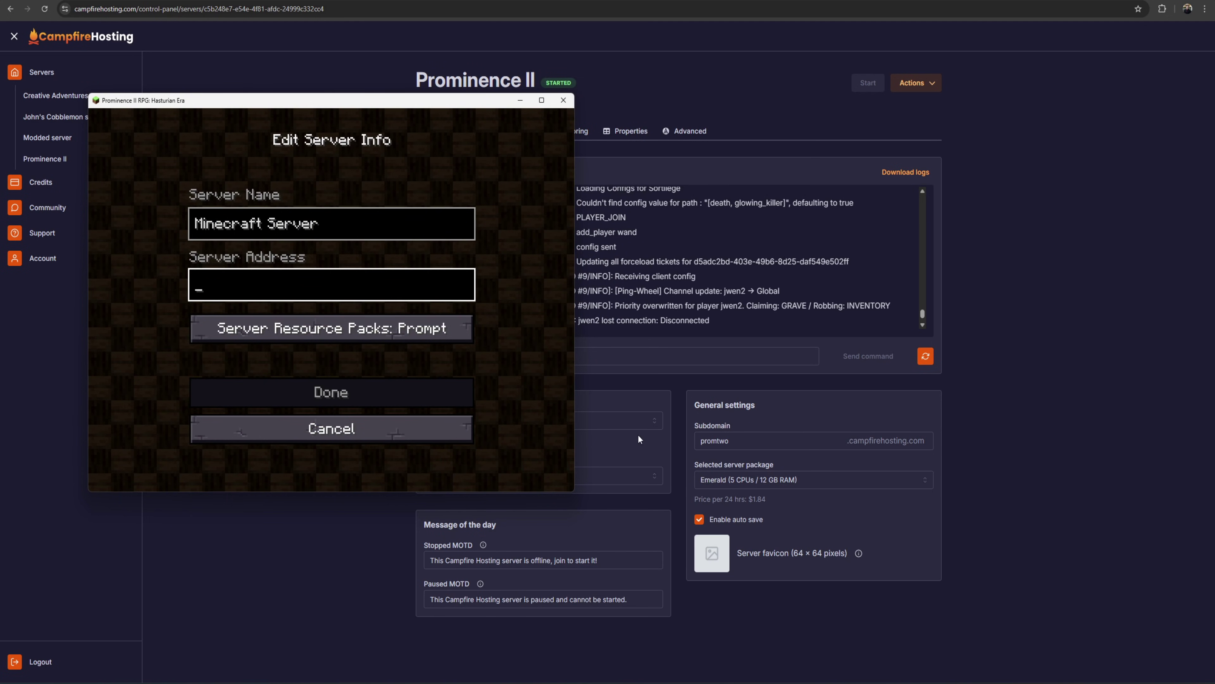
text(promtwo.campfirehosting.com)
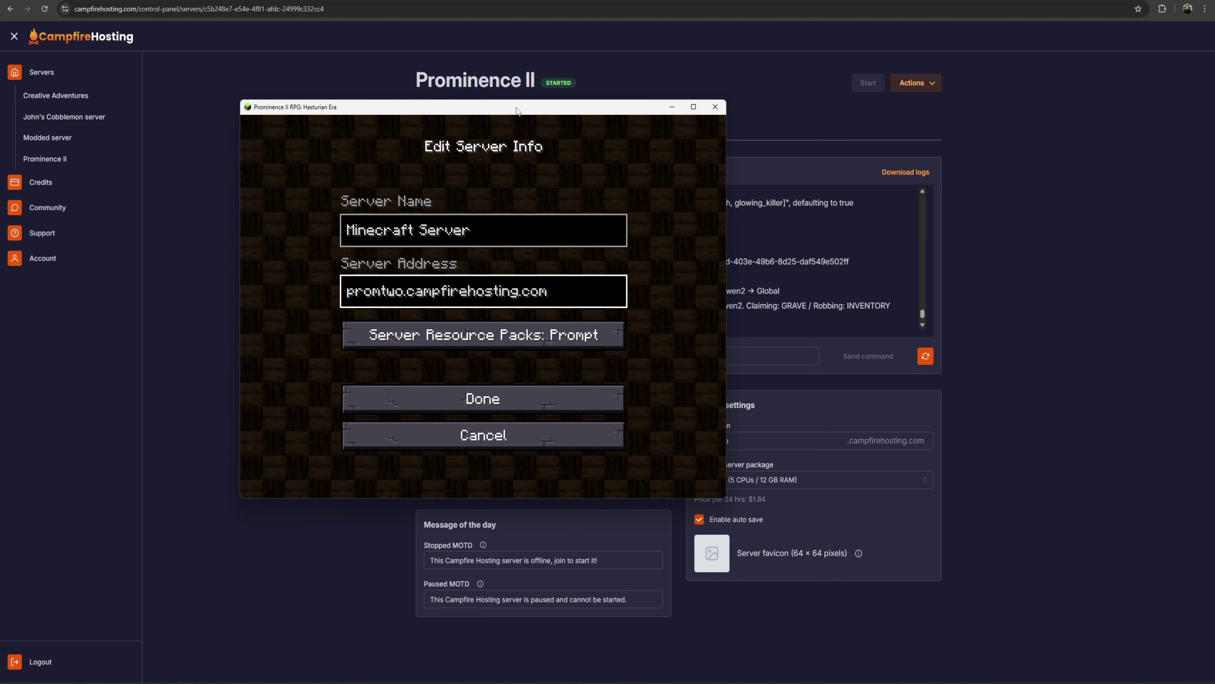
key(F11)
click(680, 349)
double_click(637, 198)
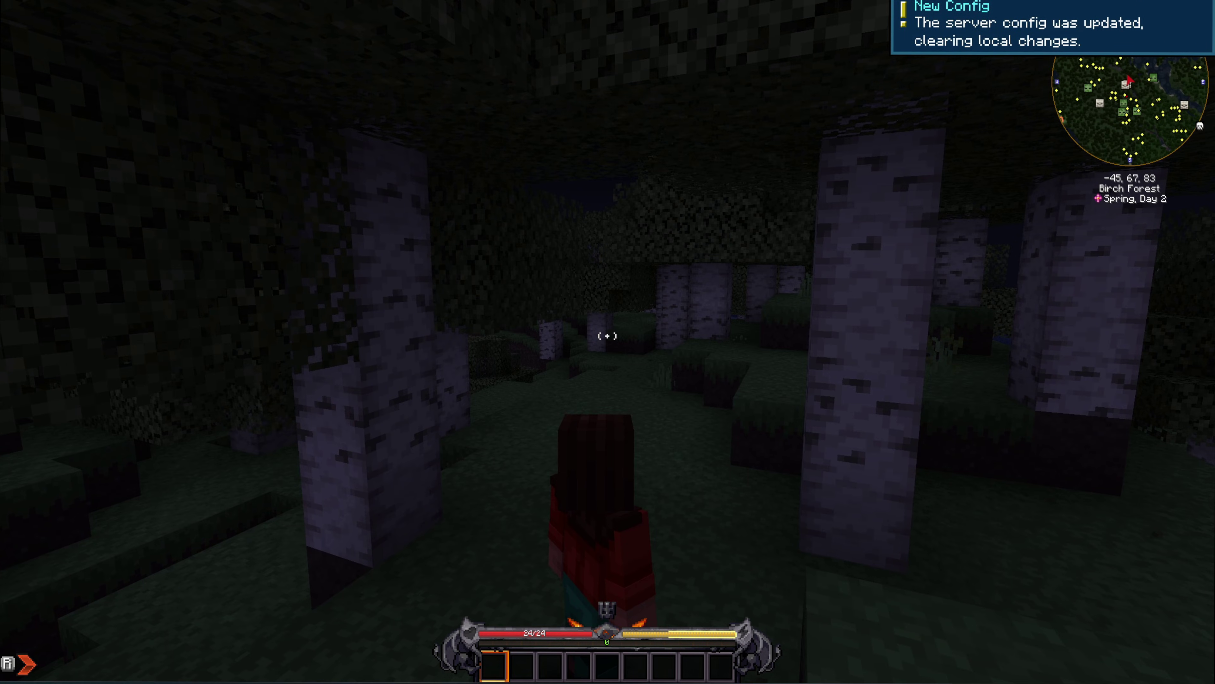
Walk forward through the birch forest.
key(w)
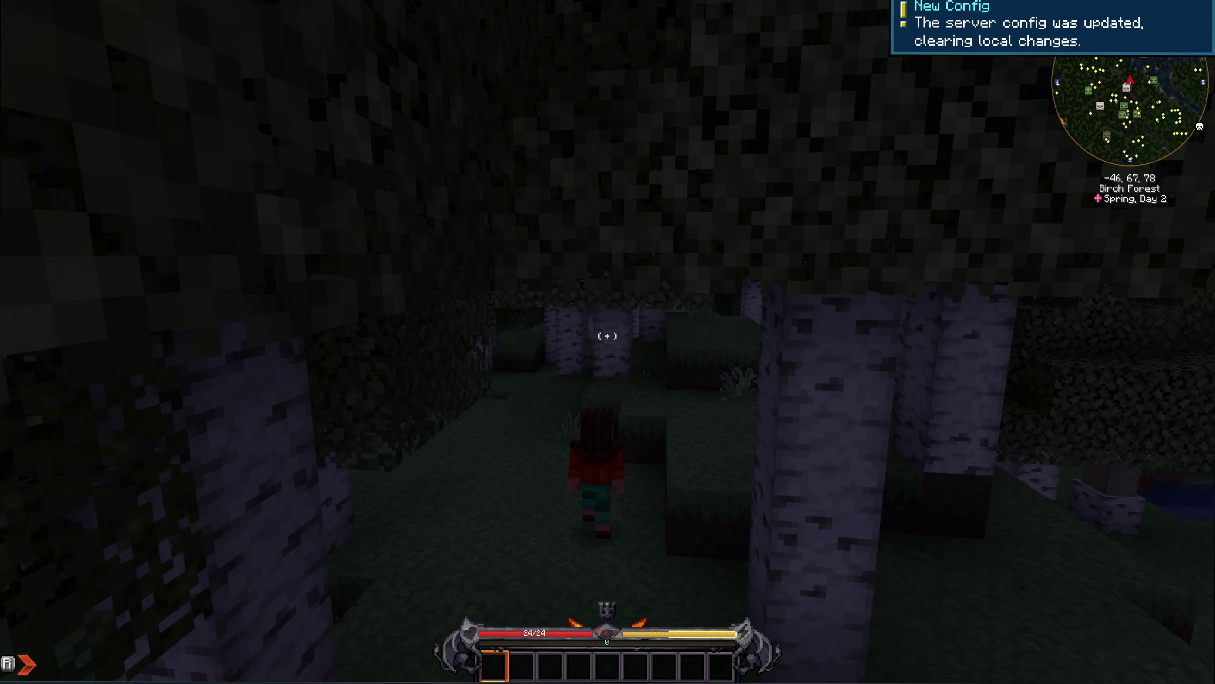
key(w)
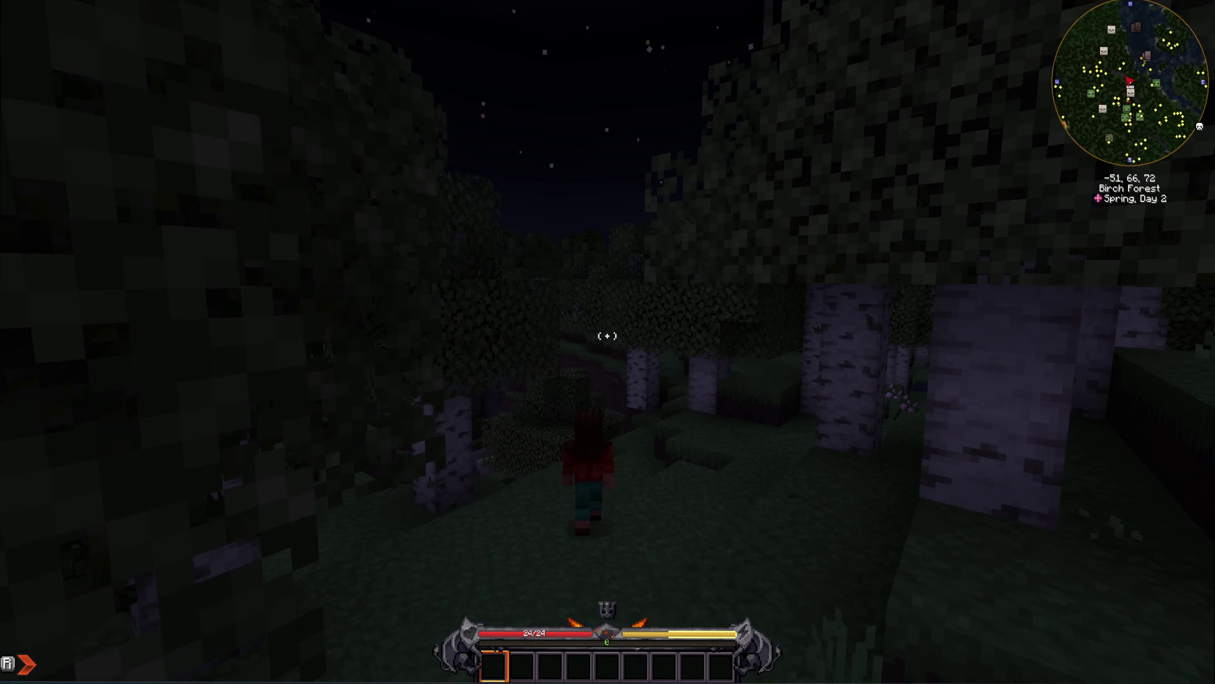
key(w)
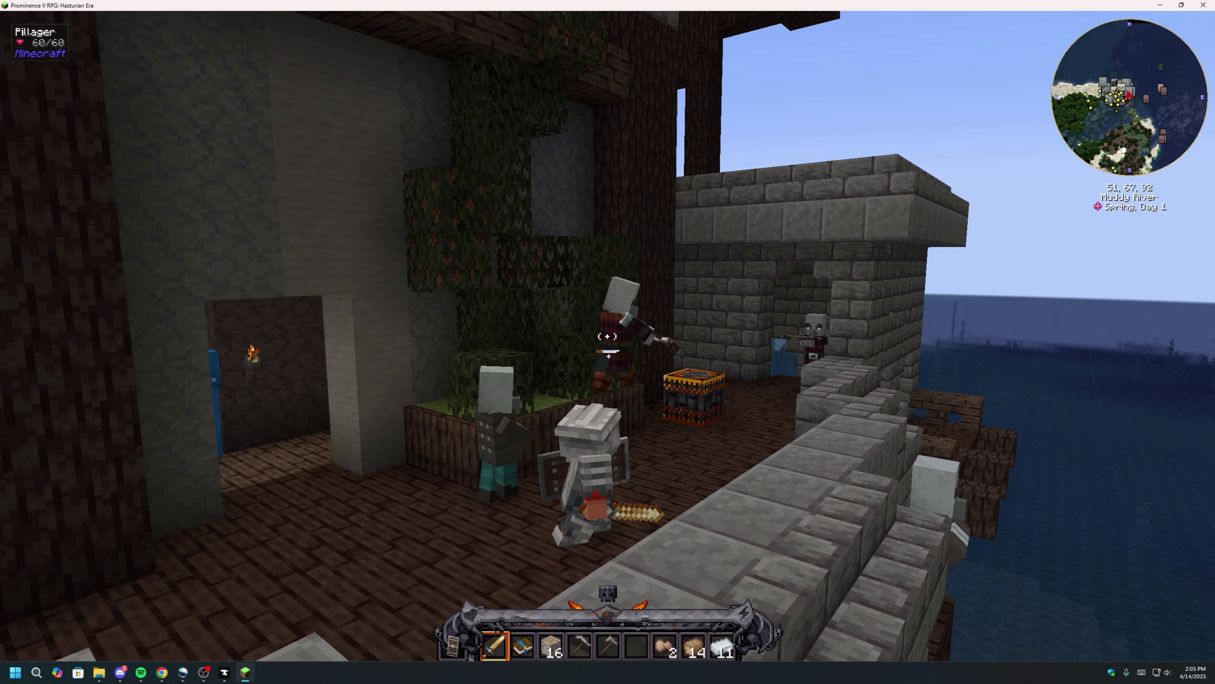
Run the /gamemode survival command to switch to Survival Mode.
key(slash)
text(gamemode suri)
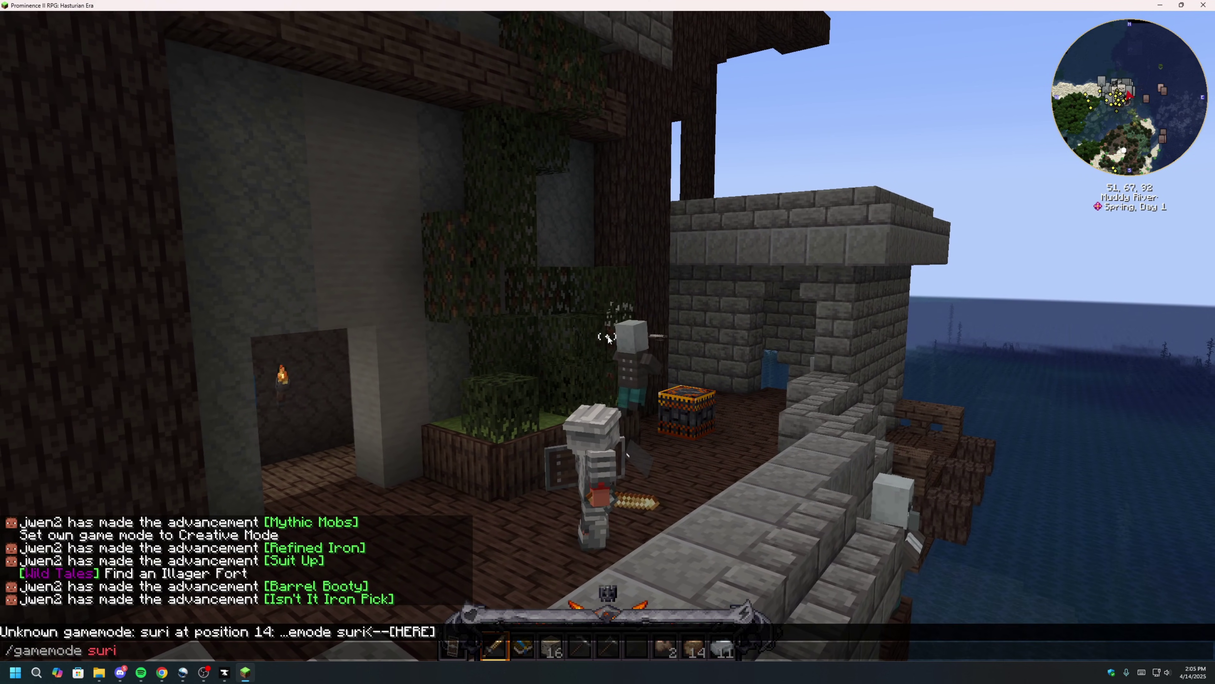
key(BackSpace)
text(vival)
key(Return)
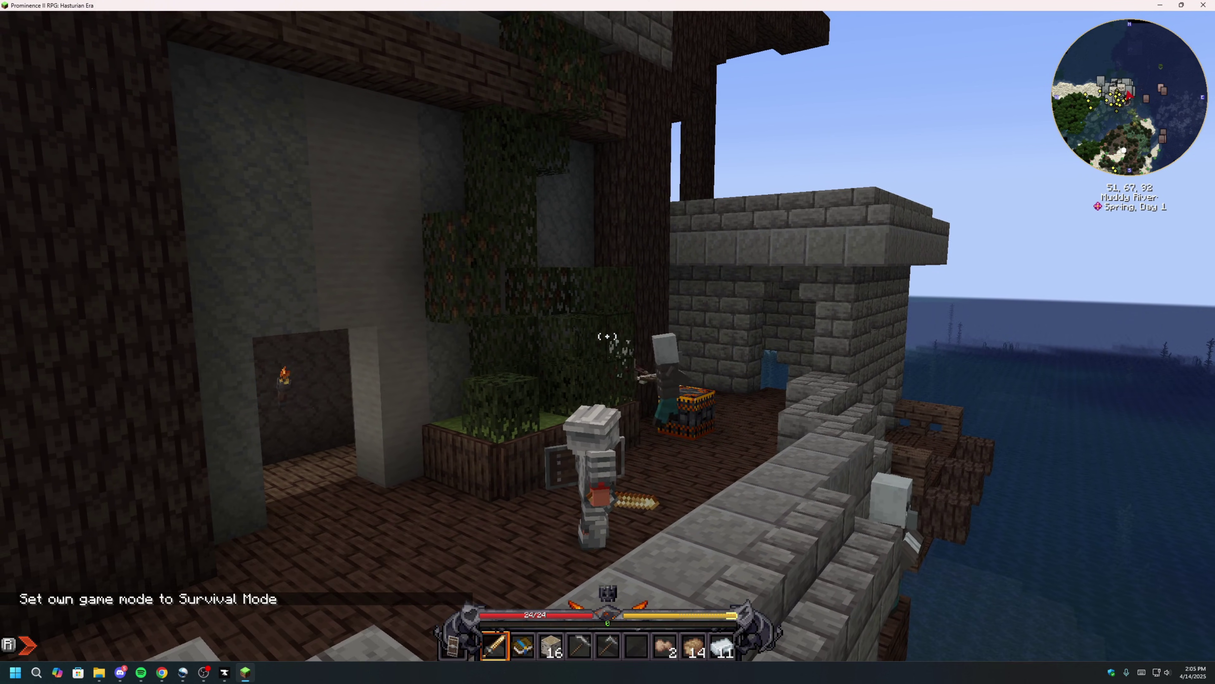
key(w)
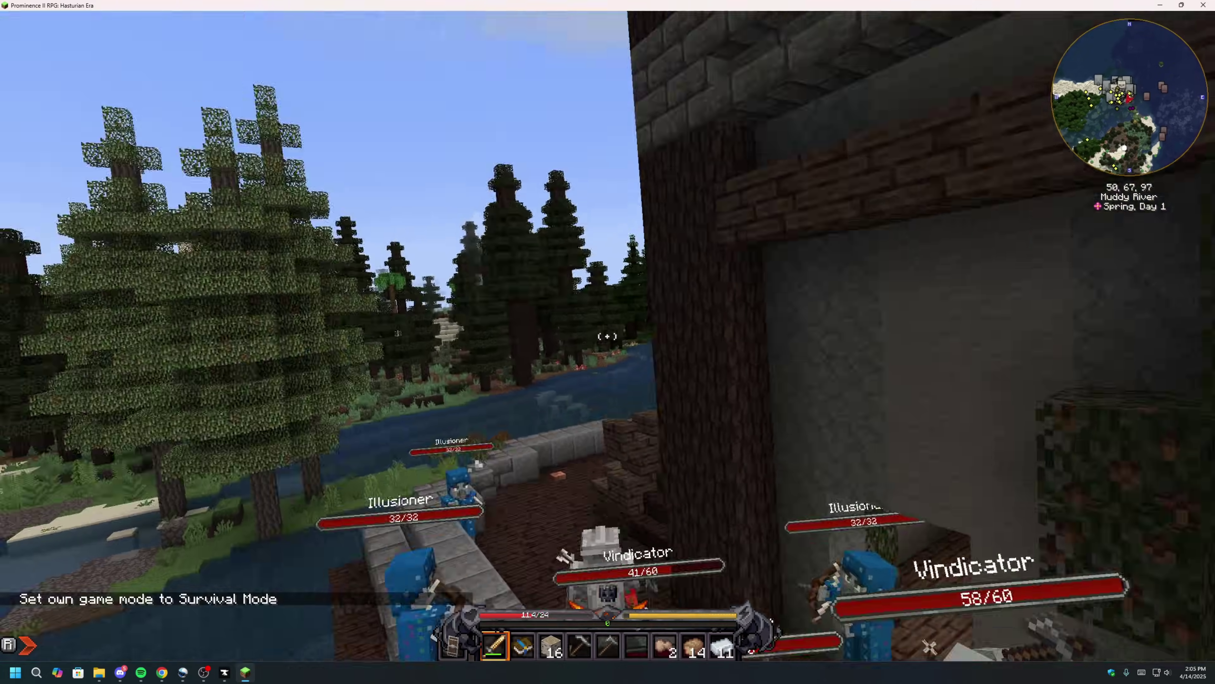